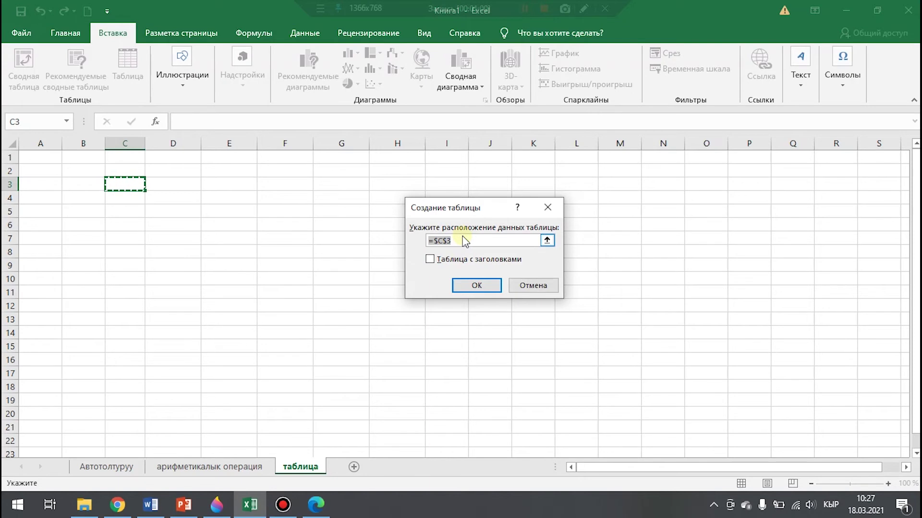
Step: Create a table with headers over the range $C$3:$H$12
{"action": "left_click", "coordinate": [464, 240]}
{"action": "key", "text": "alt+shift"}
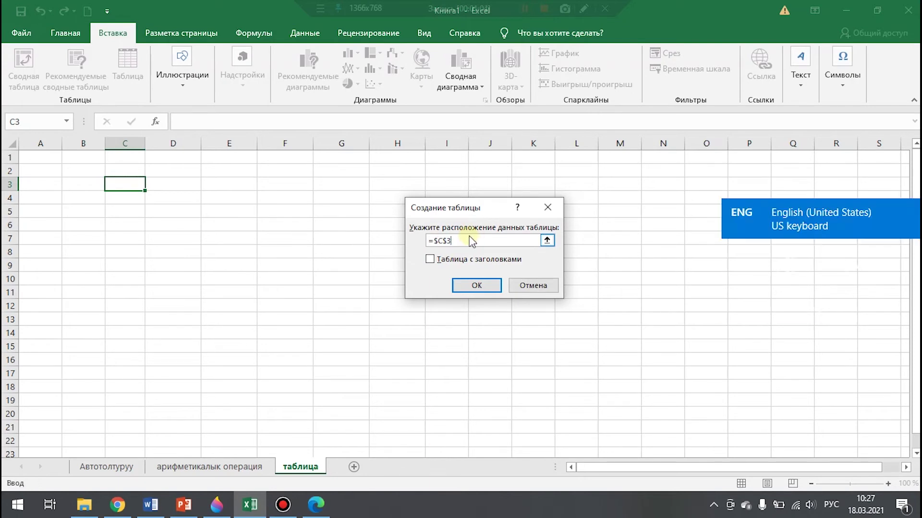
{"action": "type", "text": ":"}
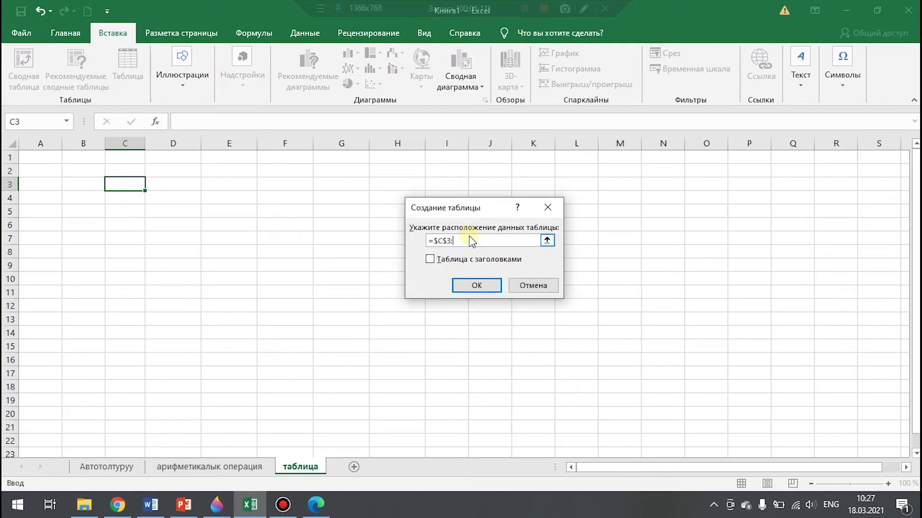
{"action": "type", "text": "$"}
{"action": "type", "text": "H12"}
{"action": "left_click", "coordinate": [461, 241]}
{"action": "type", "text": "$"}
{"action": "left_click", "coordinate": [430, 260]}
{"action": "left_click", "coordinate": [482, 285]}
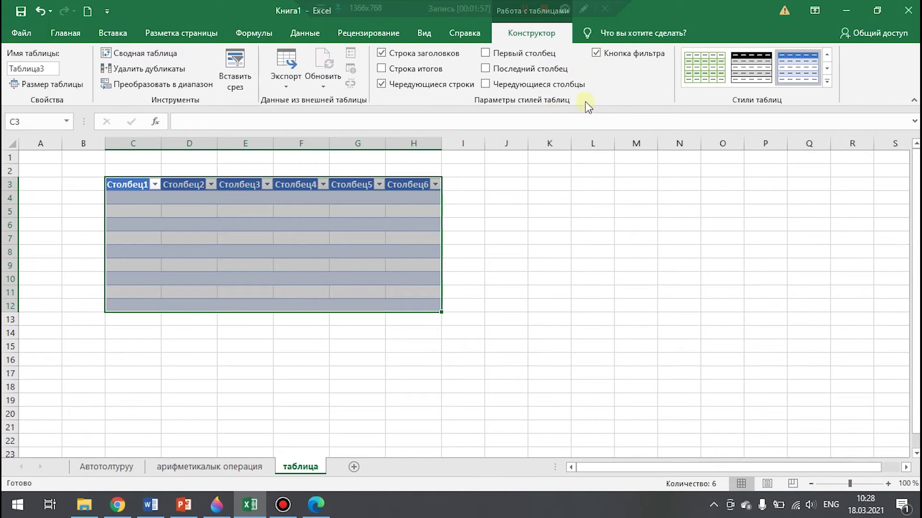
Step: Remove the newly created table from C3:H12, leaving the sheet blank
{"action": "left_click", "coordinate": [67, 33]}
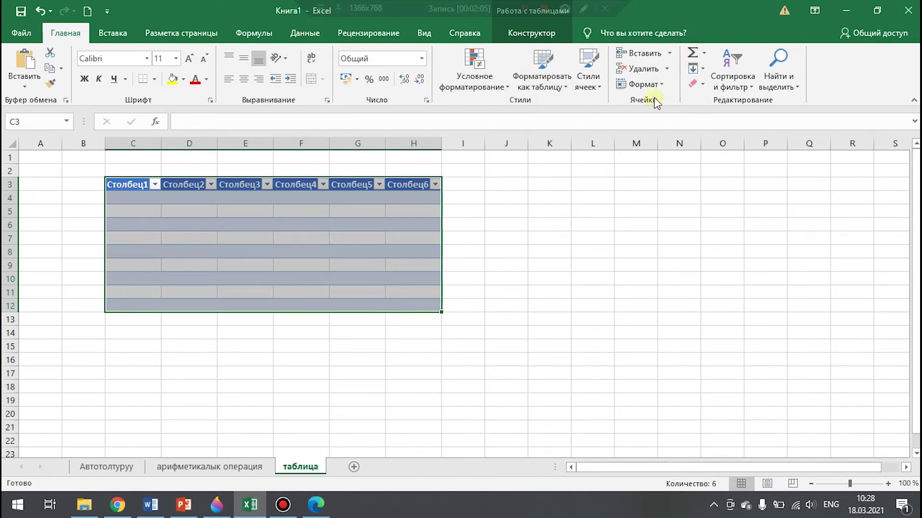
{"action": "left_click", "coordinate": [525, 34]}
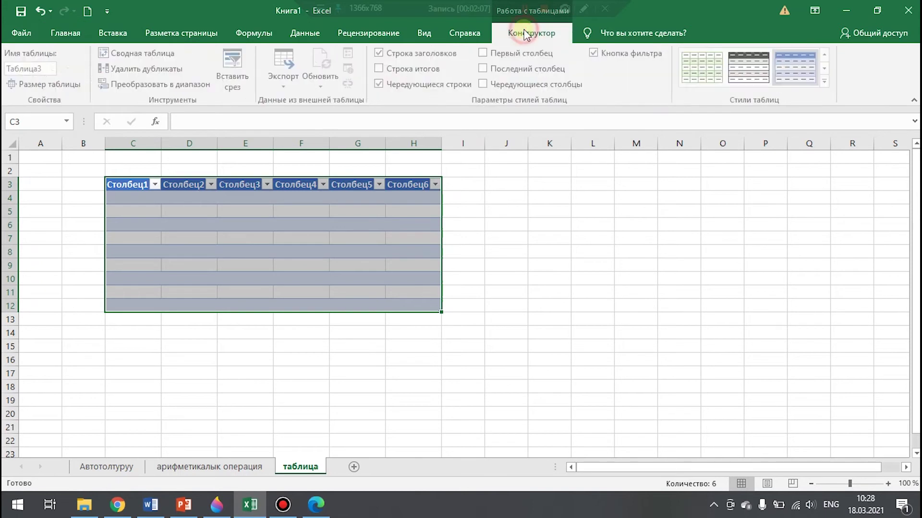
{"action": "left_click_drag", "start_coordinate": [131, 187], "coordinate": [407, 301]}
{"action": "key", "text": "Delete"}
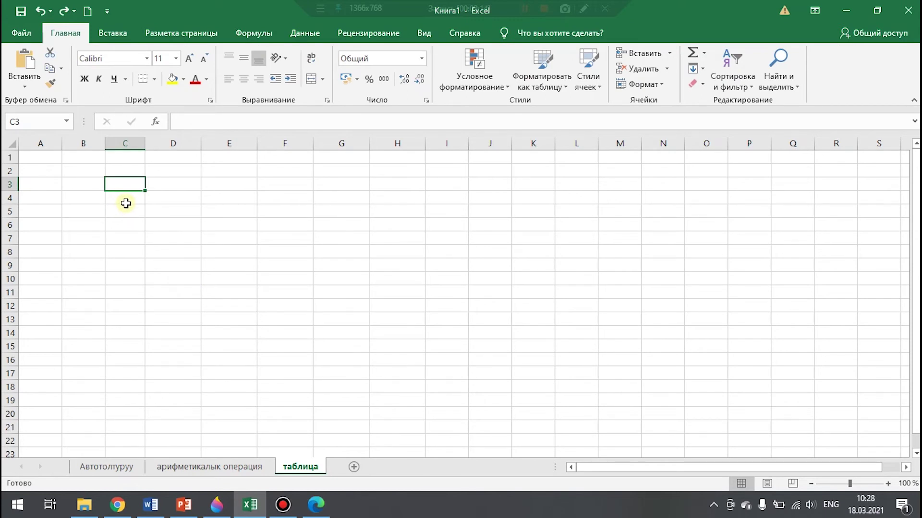
Step: Create a table with headers over the range C3:F15
{"action": "left_click_drag", "start_coordinate": [129, 191], "coordinate": [294, 342]}
{"action": "left_click", "coordinate": [113, 33]}
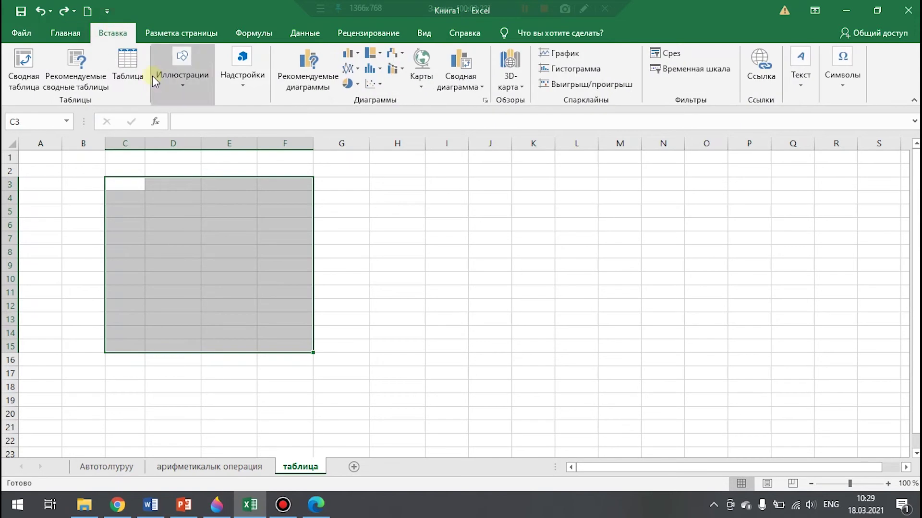
{"action": "left_click", "coordinate": [129, 65]}
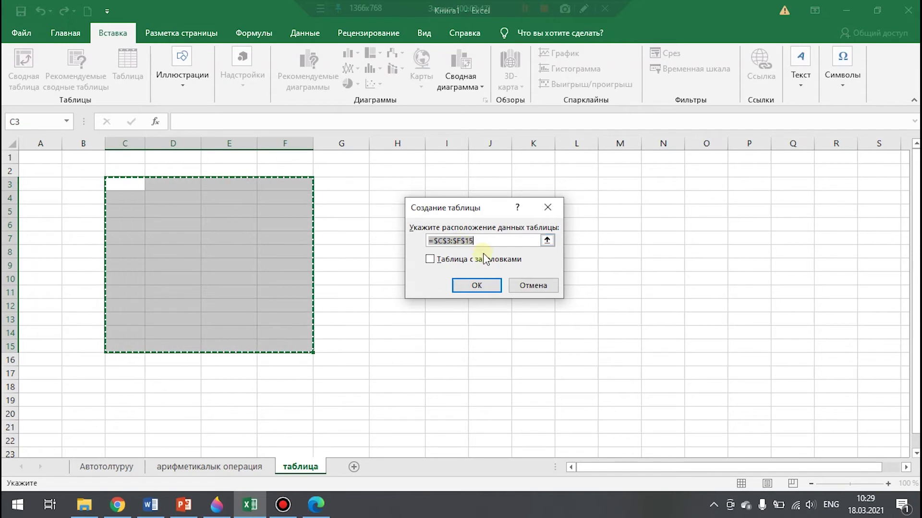
{"action": "left_click", "coordinate": [431, 260]}
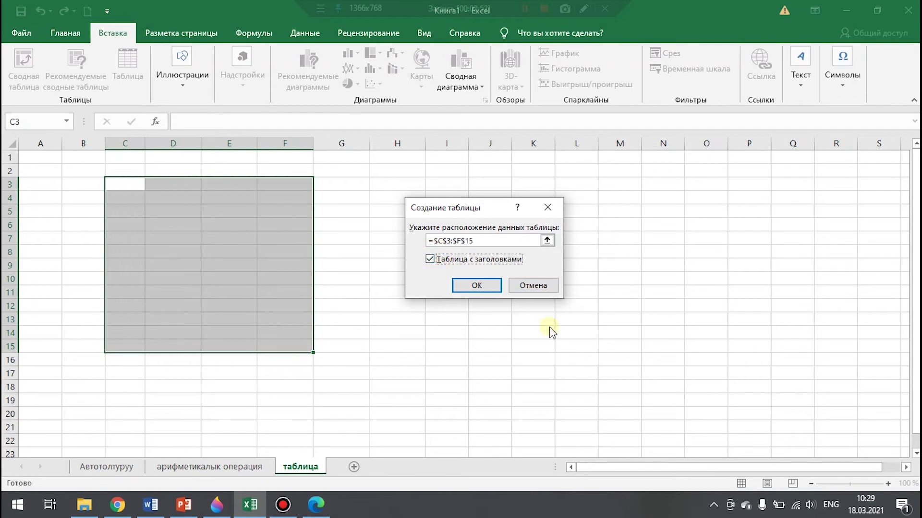
{"action": "left_click", "coordinate": [483, 287]}
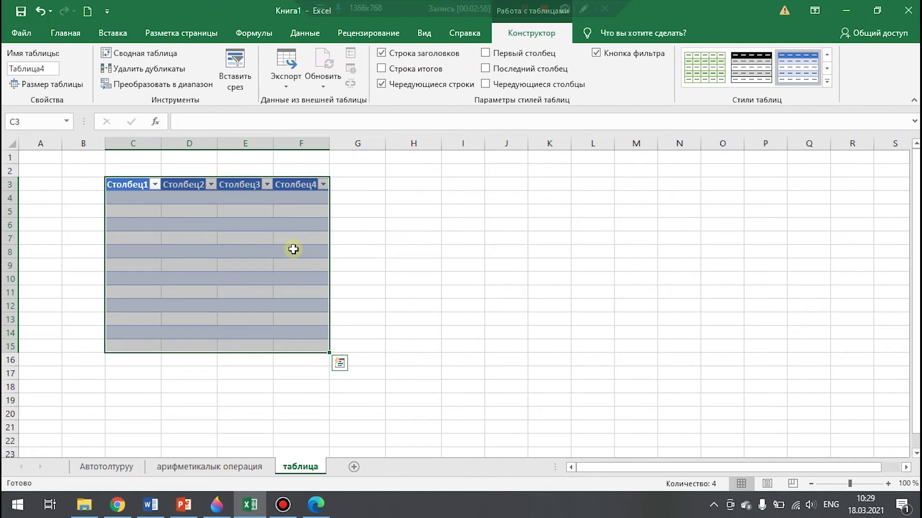
Step: Narrow the table's first column (C) and widen its second column (D)
{"action": "left_click", "coordinate": [152, 203]}
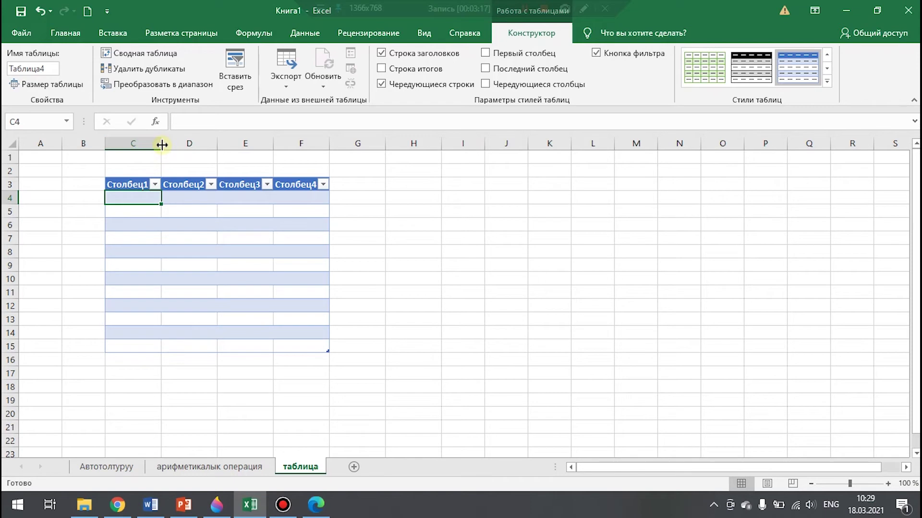
{"action": "left_click_drag", "start_coordinate": [162, 144], "coordinate": [138, 158]}
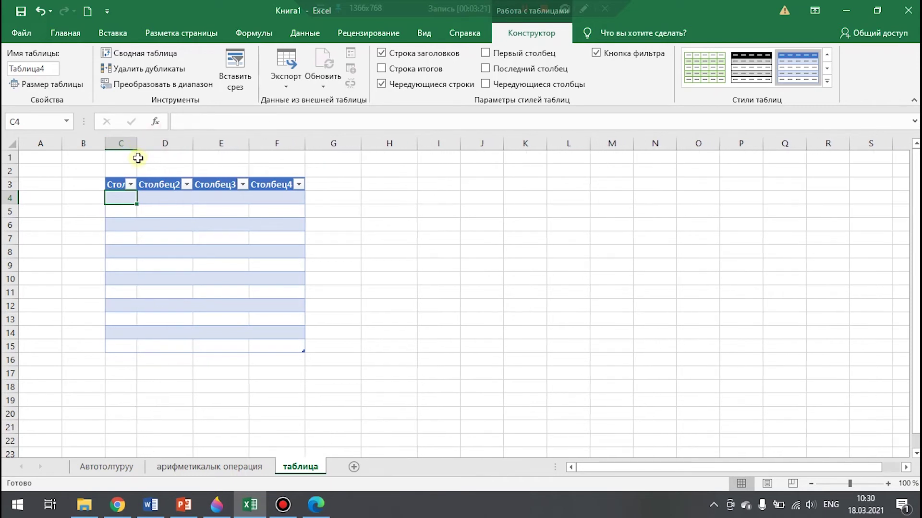
{"action": "left_click_drag", "start_coordinate": [191, 143], "coordinate": [222, 143]}
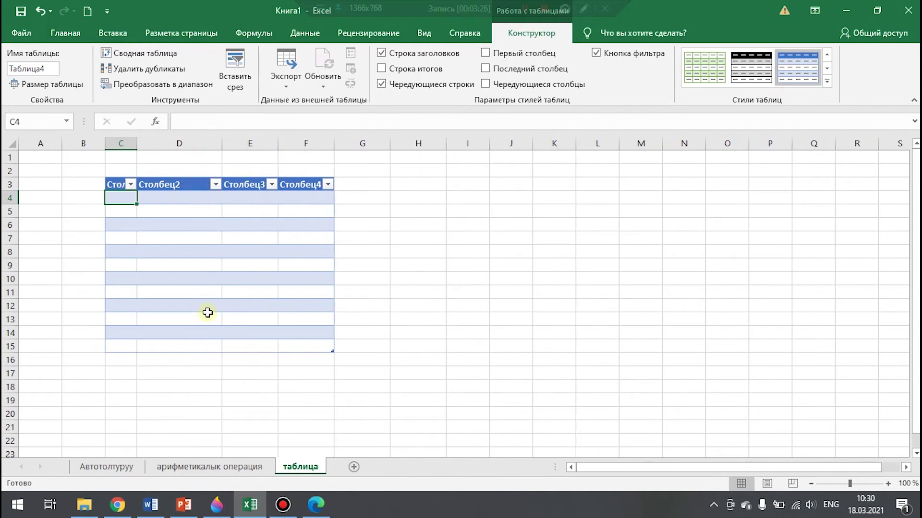
Step: Rename the table's first column header in C3 as "№"
{"action": "double_click", "coordinate": [119, 185]}
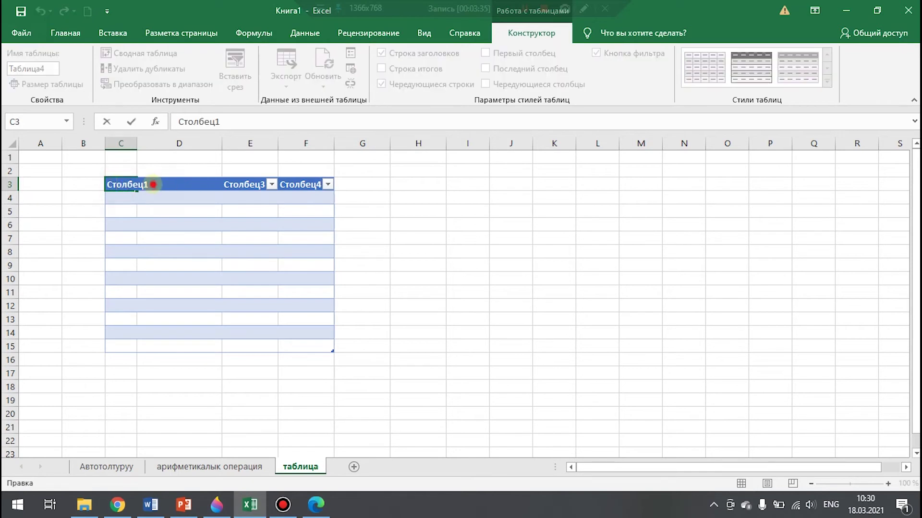
{"action": "left_click_drag", "start_coordinate": [152, 184], "coordinate": [96, 184]}
{"action": "key", "text": "alt+shift"}
{"action": "type", "text": "№"}
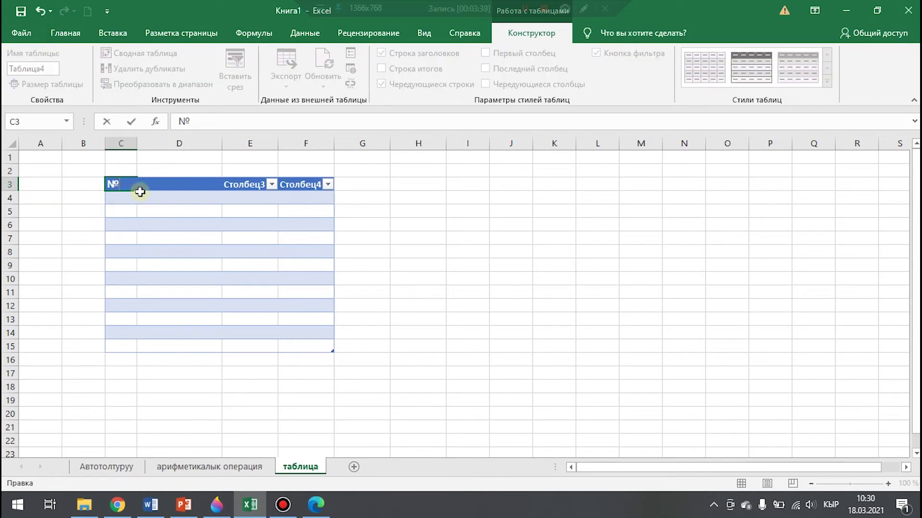
Step: Rename the second column header in D3 as "Товардын аты"
{"action": "left_click", "coordinate": [182, 187]}
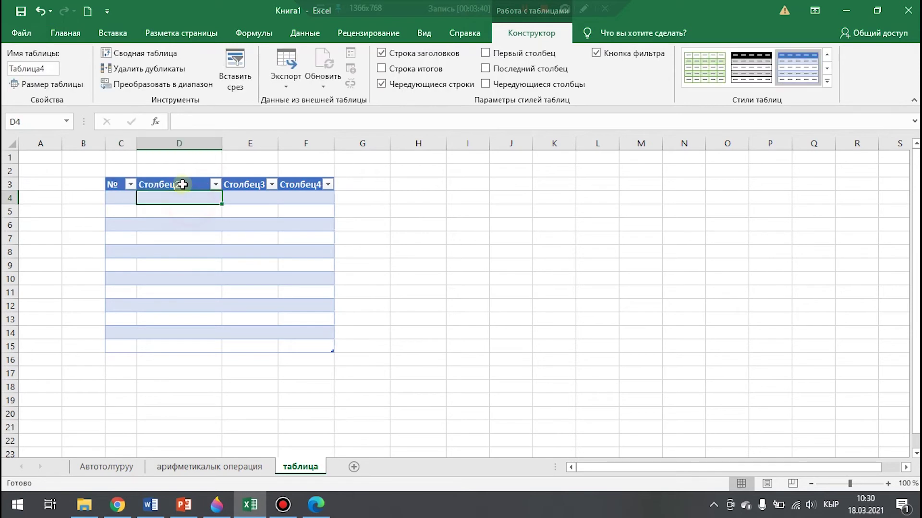
{"action": "double_click", "coordinate": [193, 186]}
{"action": "left_click_drag", "start_coordinate": [185, 187], "coordinate": [136, 188]}
{"action": "type", "text": "Товардын аты"}
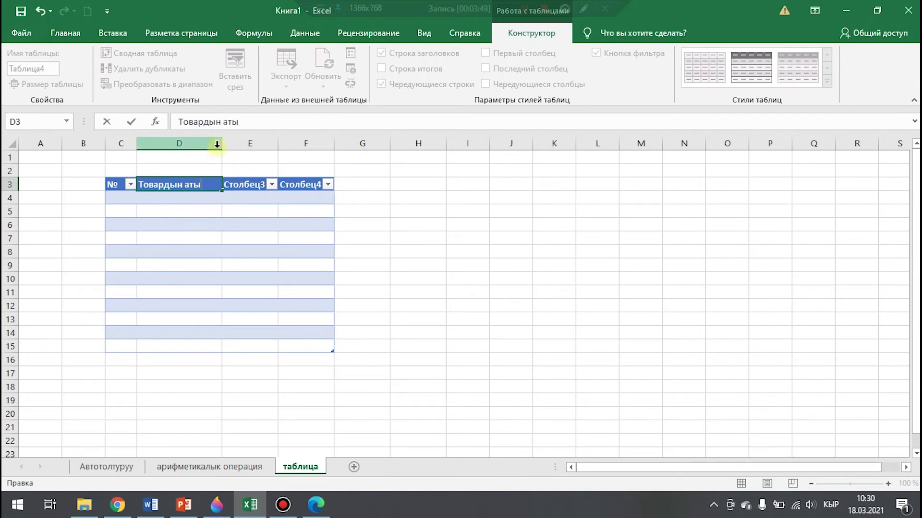
{"action": "left_click", "coordinate": [214, 180]}
Step: Rename the third column header in E3 as "саны"
{"action": "left_click", "coordinate": [244, 184]}
{"action": "left_click", "coordinate": [271, 184]}
{"action": "left_click", "coordinate": [260, 187]}
{"action": "double_click", "coordinate": [259, 186]}
{"action": "left_click_drag", "start_coordinate": [263, 184], "coordinate": [198, 183]}
{"action": "type", "text": "саны"}
{"action": "left_click", "coordinate": [394, 212]}
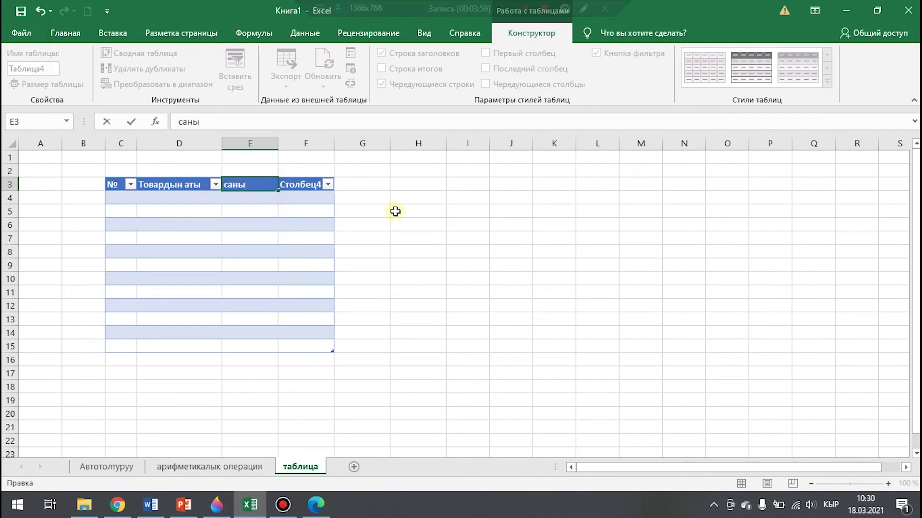
Step: Rename the fourth column header in F3 as "баасы"
{"action": "left_click", "coordinate": [322, 190]}
{"action": "double_click", "coordinate": [321, 186]}
{"action": "left_click_drag", "start_coordinate": [320, 187], "coordinate": [247, 173]}
{"action": "type", "text": "баасы"}
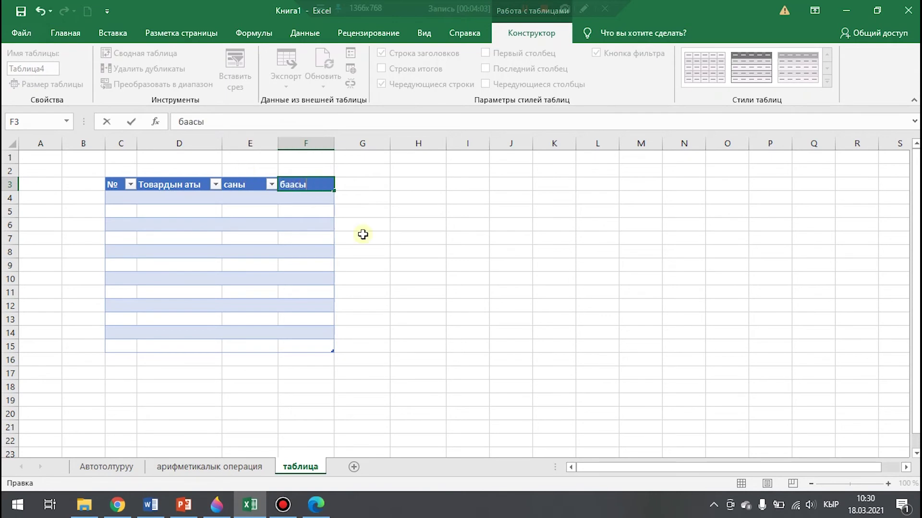
{"action": "left_click", "coordinate": [385, 235]}
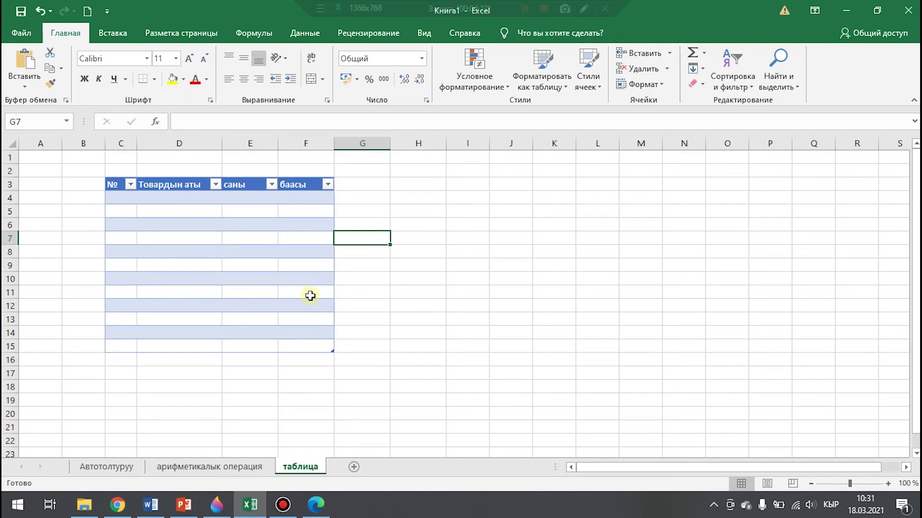
{"action": "left_click", "coordinate": [323, 253]}
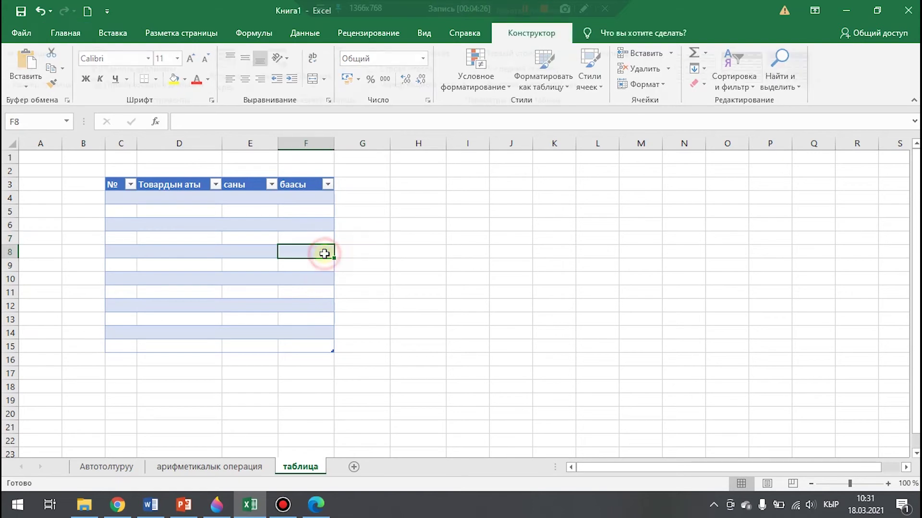
{"action": "left_click", "coordinate": [313, 198]}
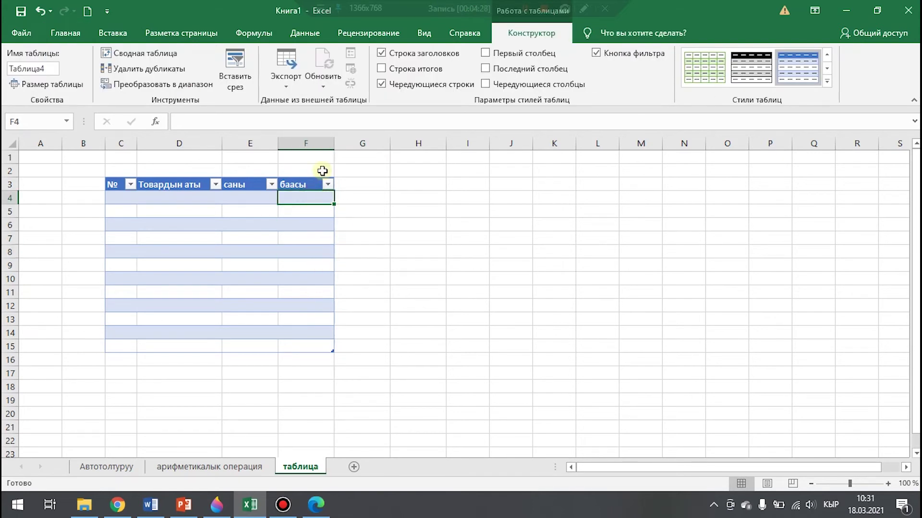
{"action": "left_click", "coordinate": [323, 142]}
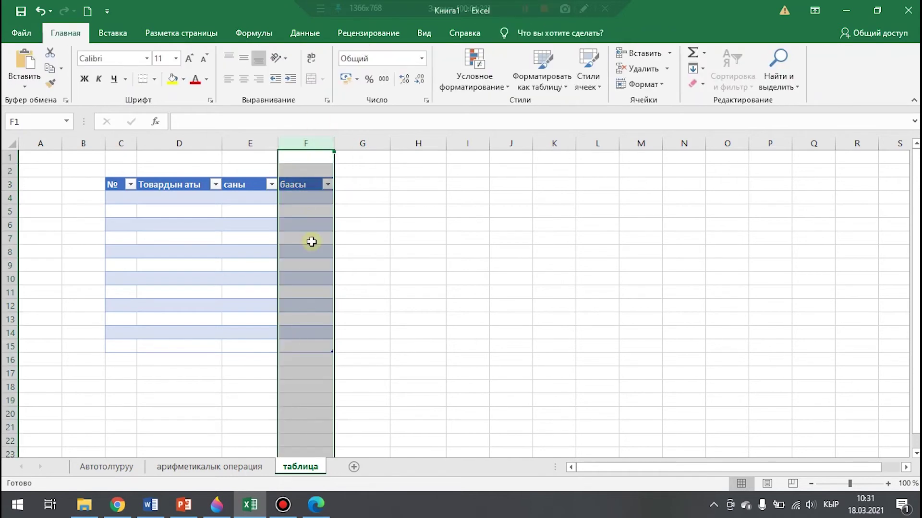
{"action": "right_click", "coordinate": [312, 220]}
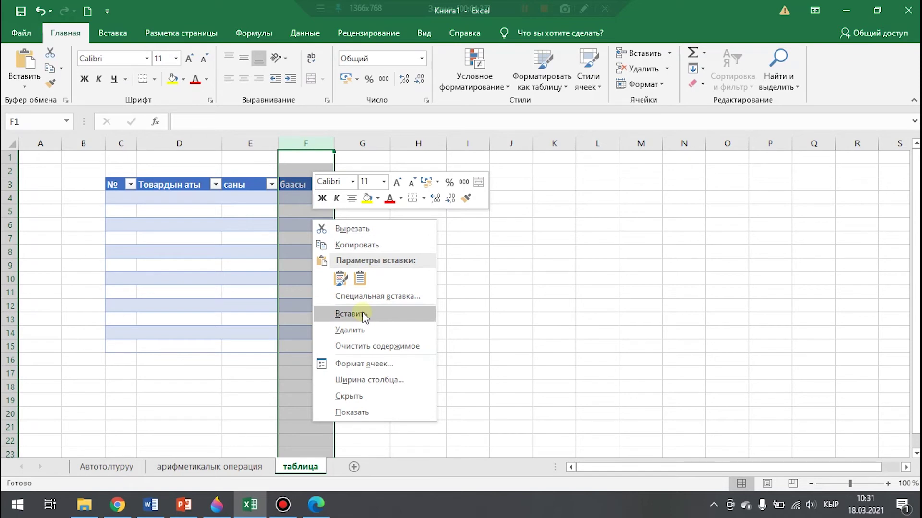
{"action": "left_click", "coordinate": [496, 274]}
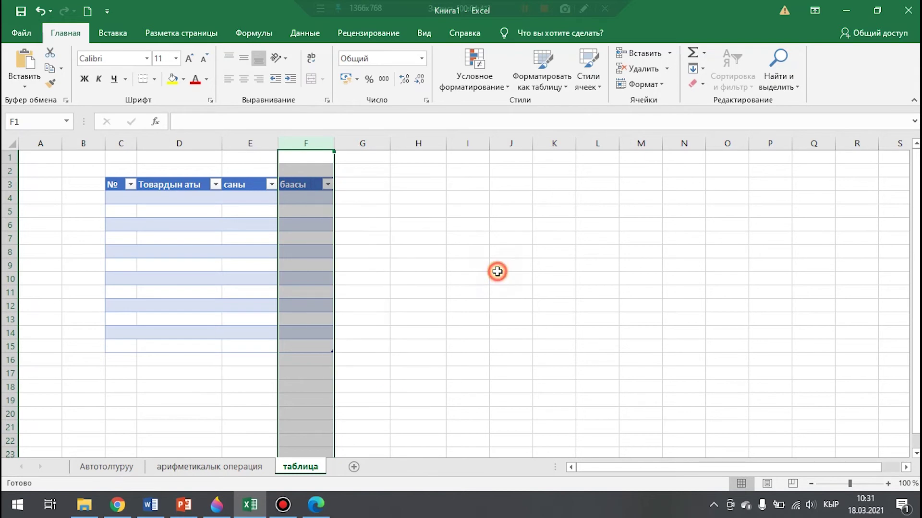
Step: Insert a new table column to the right of the "баасы" column
{"action": "left_click", "coordinate": [307, 210]}
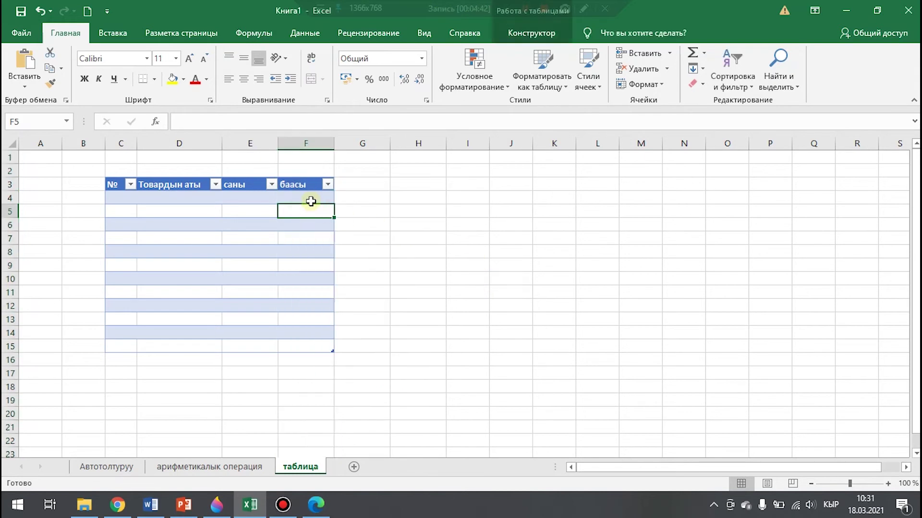
{"action": "left_click", "coordinate": [311, 201]}
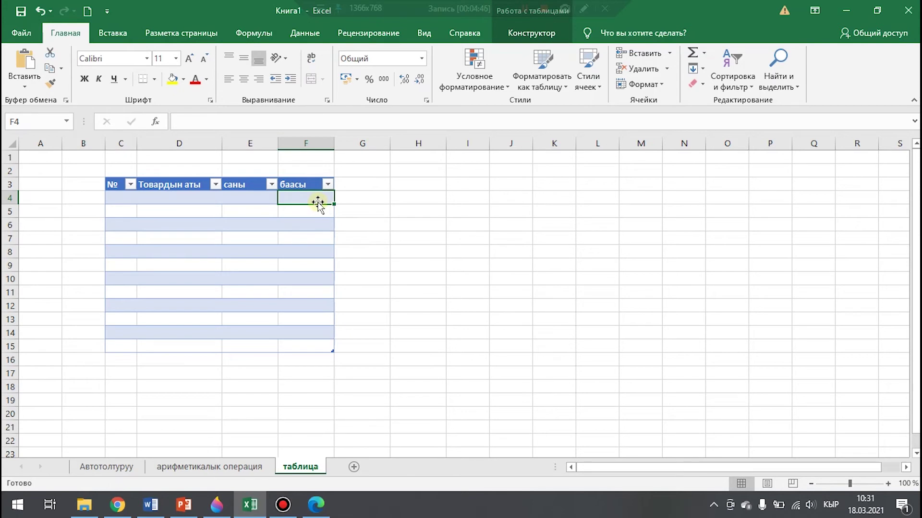
{"action": "left_click", "coordinate": [531, 42]}
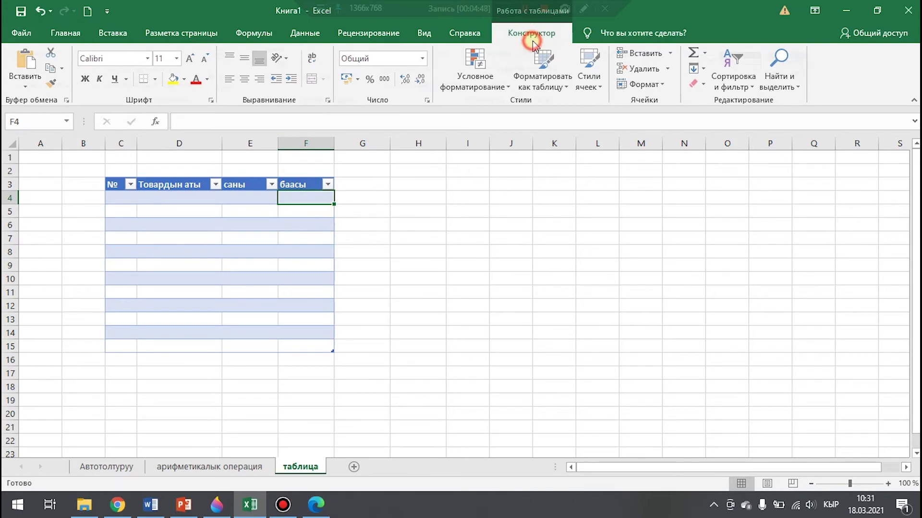
{"action": "left_click", "coordinate": [71, 33]}
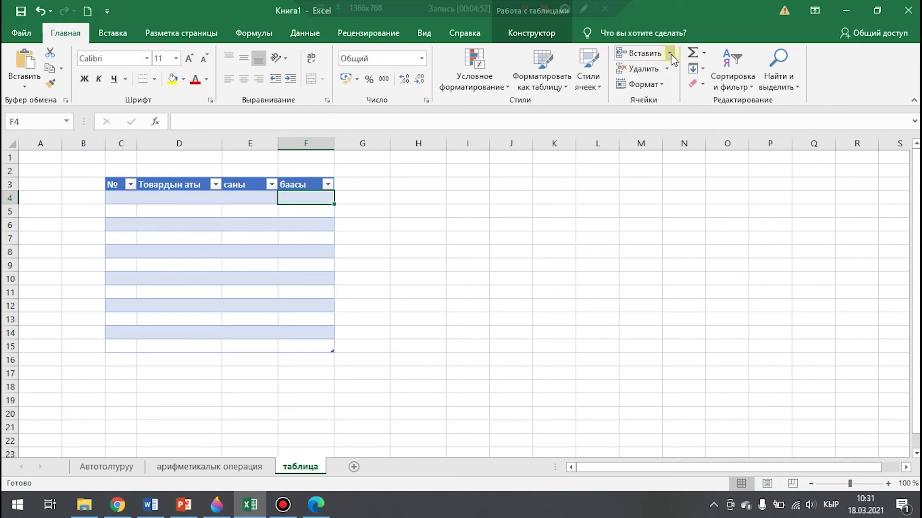
{"action": "left_click", "coordinate": [670, 54]}
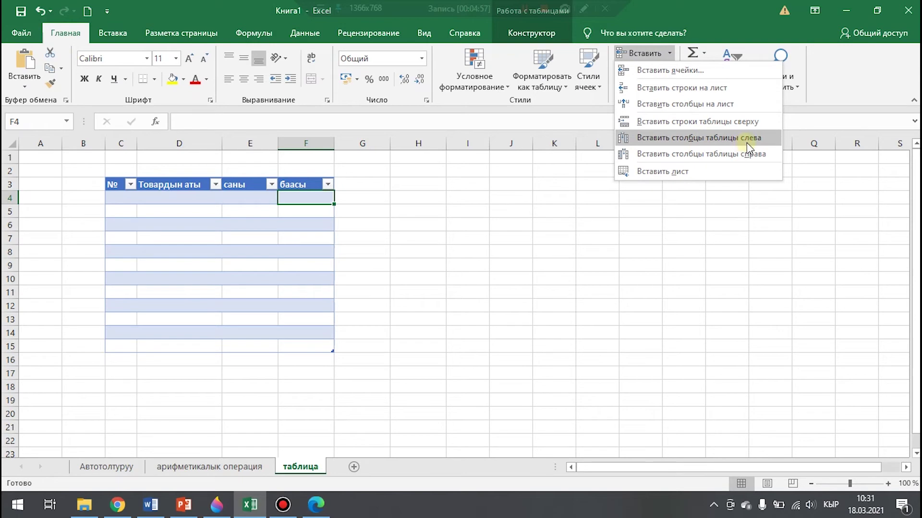
{"action": "left_click", "coordinate": [744, 155]}
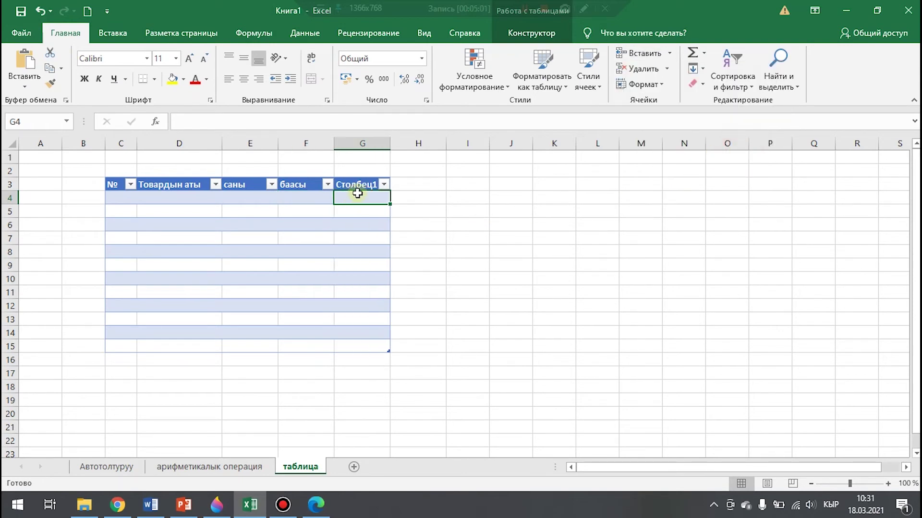
Step: Rename the new column's header in G3 as "сумма"
{"action": "left_click", "coordinate": [364, 183]}
{"action": "double_click", "coordinate": [382, 182]}
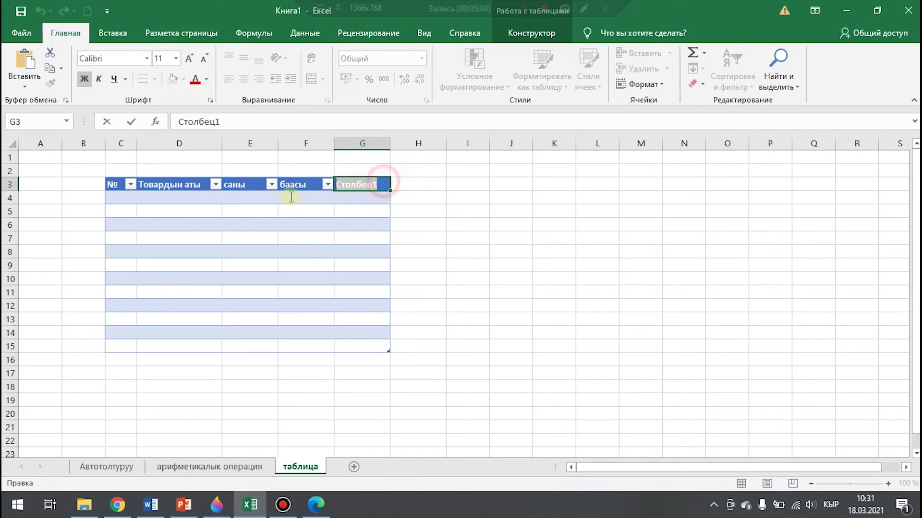
{"action": "type", "text": "сумма"}
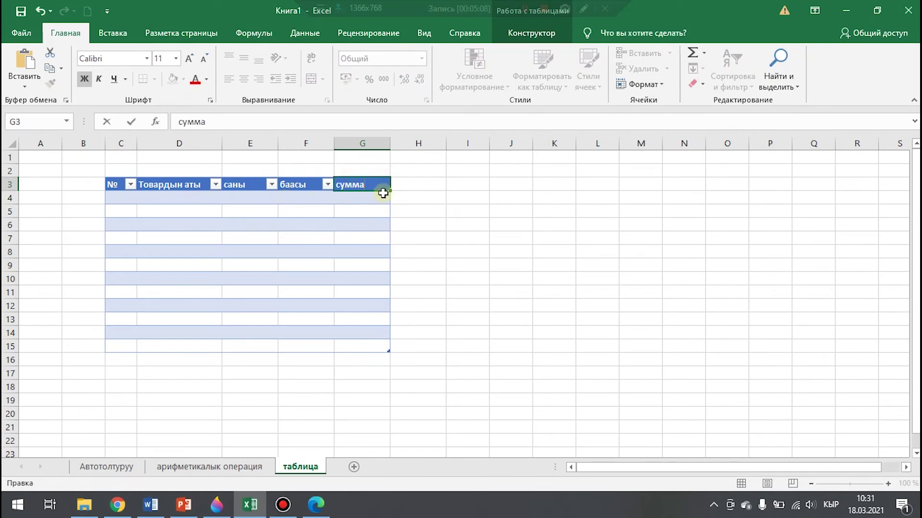
{"action": "left_click", "coordinate": [366, 201]}
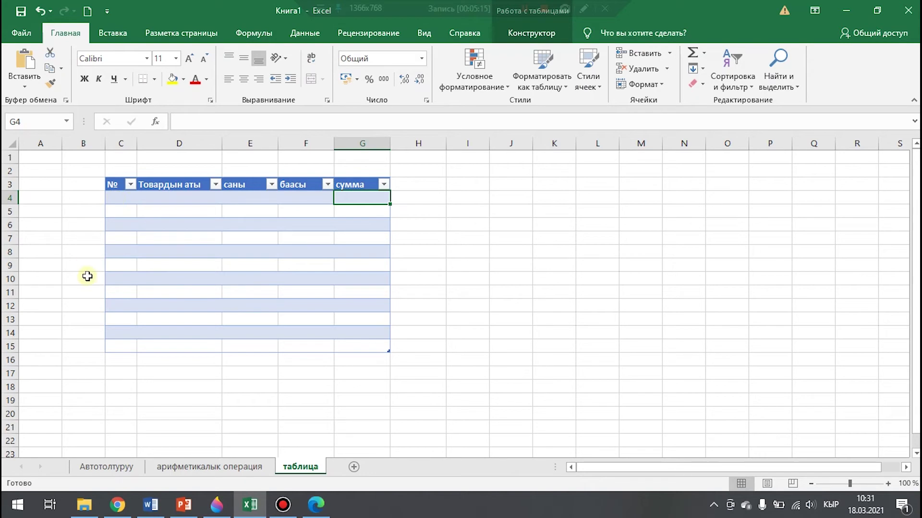
Step: Number the table rows in the № column from 1 in C4 to 12 in C15 with a fill series
{"action": "left_click", "coordinate": [122, 197]}
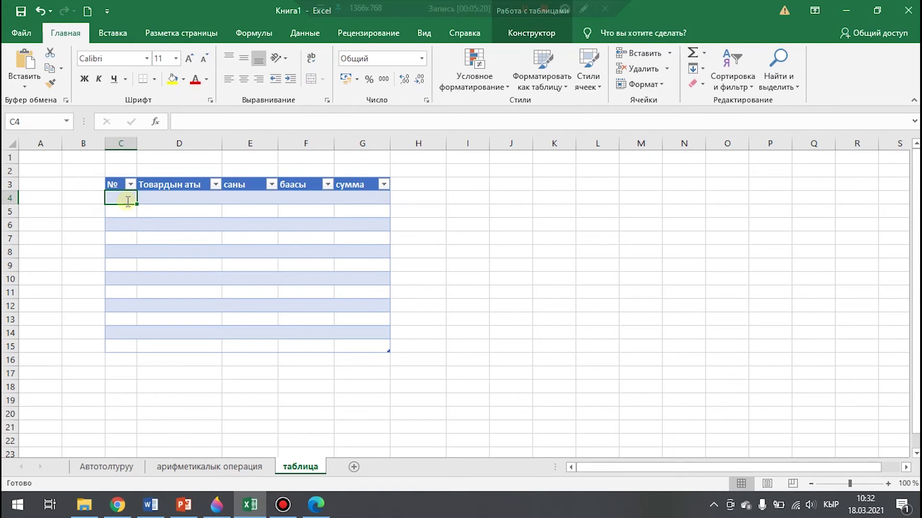
{"action": "type", "text": "1"}
{"action": "key", "text": "Return"}
{"action": "left_click", "coordinate": [138, 199]}
{"action": "left_click", "coordinate": [129, 198]}
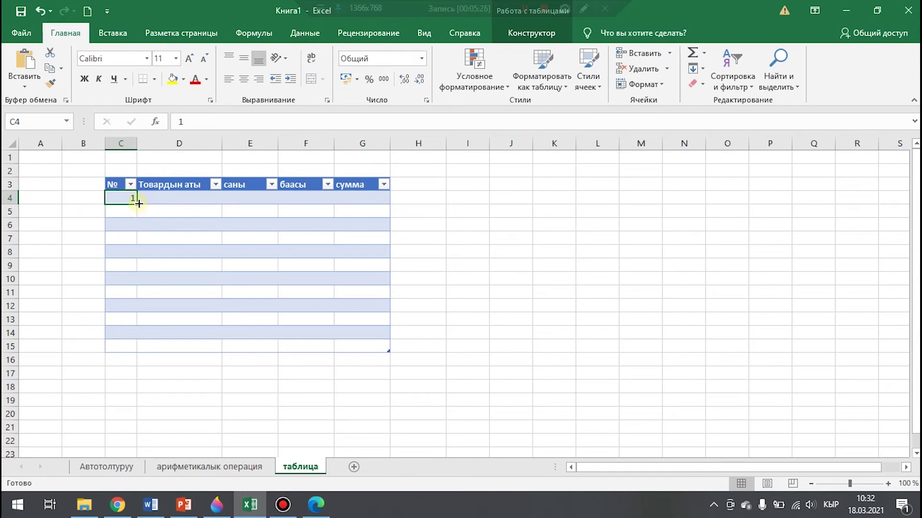
{"action": "left_click_drag", "start_coordinate": [139, 204], "coordinate": [115, 347]}
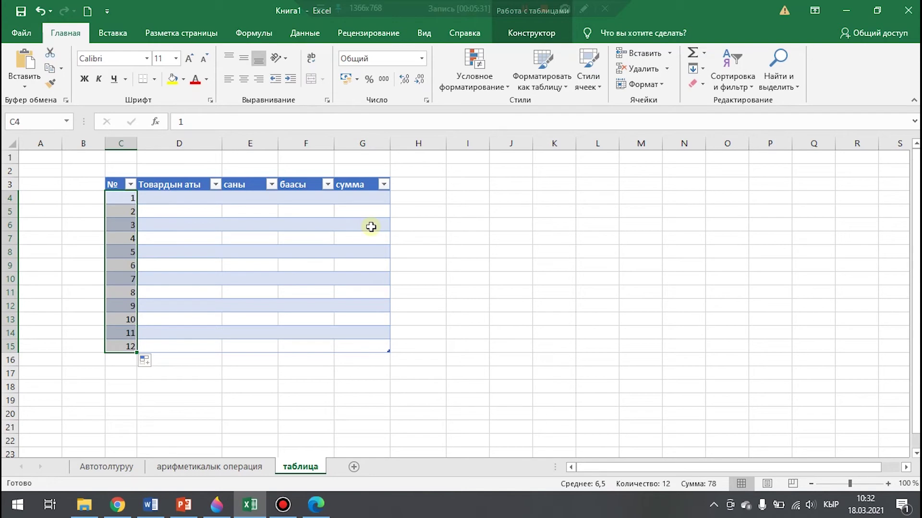
Step: Enter the goods names китеп, ручка and дептер in D4:D6 of the Товардын аты column
{"action": "left_click", "coordinate": [186, 196]}
{"action": "type", "text": "китеп"}
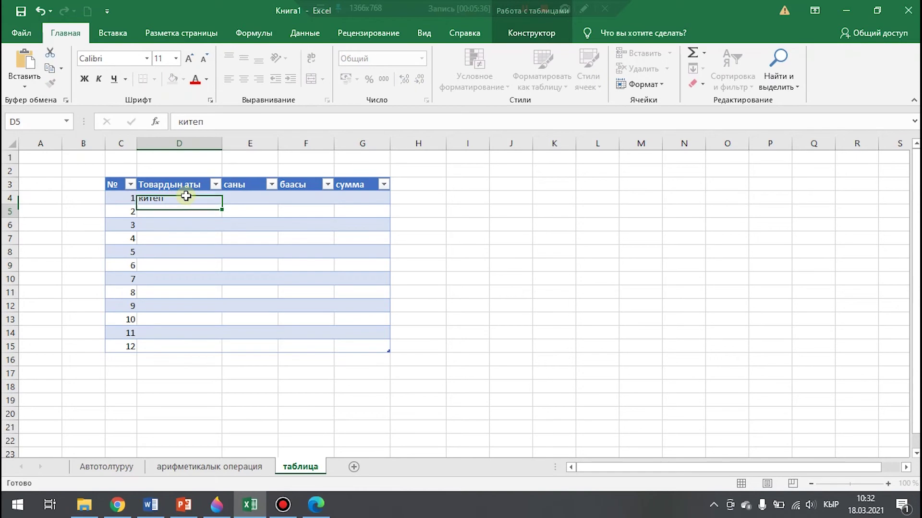
{"action": "key", "text": "Return"}
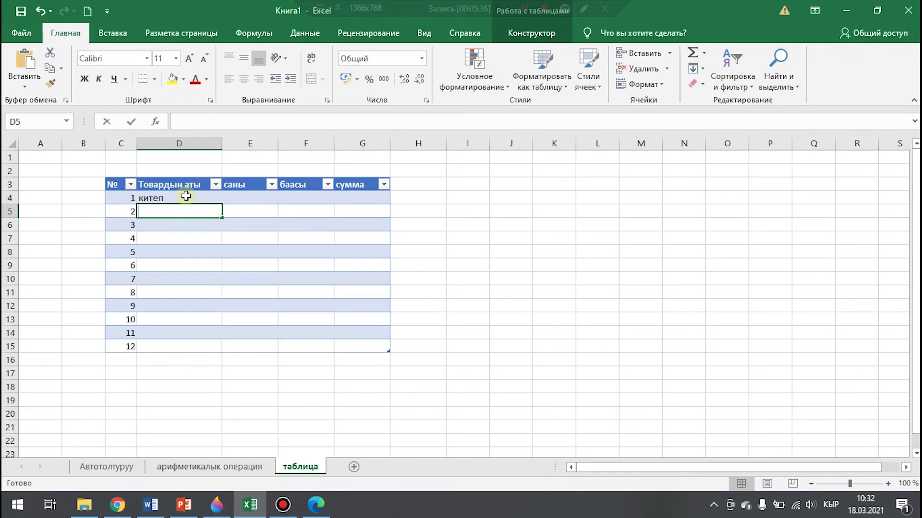
{"action": "type", "text": "ру"}
{"action": "type", "text": "чка"}
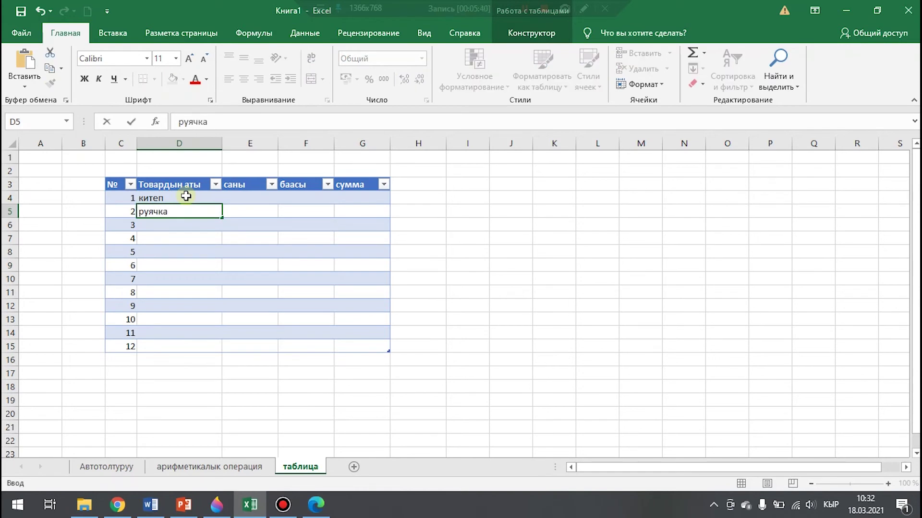
{"action": "key", "text": "Return"}
{"action": "type", "text": "дептер"}
{"action": "key", "text": "Return"}
Step: Enter the goods names карандаш, сызгыч, папка and альбом in D7:D10
{"action": "type", "text": "карандаш"}
{"action": "key", "text": "Return"}
{"action": "type", "text": "сызгыч"}
{"action": "key", "text": "Return"}
{"action": "type", "text": "папка"}
{"action": "key", "text": "Return"}
{"action": "type", "text": "альбом"}
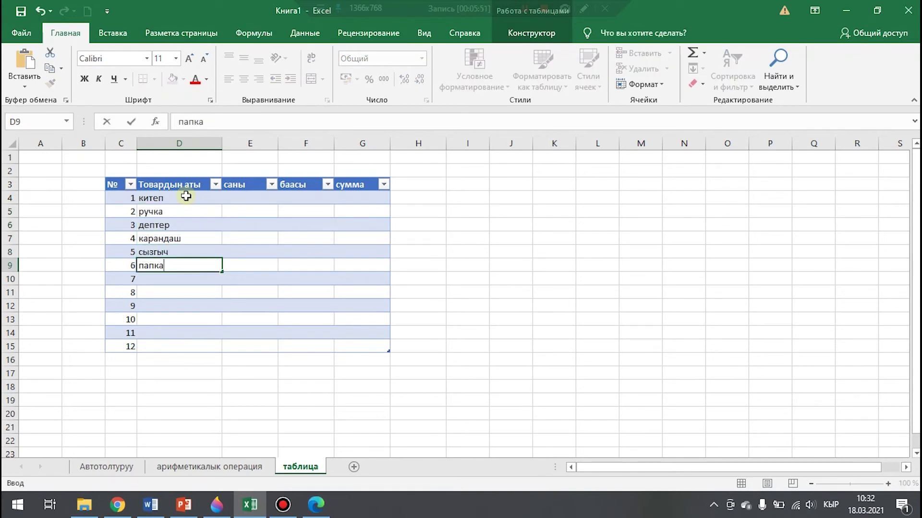
{"action": "key", "text": "Return"}
Step: Enter the goods names карандаш(түстүү), өчүргүч, барак and бакнот in D11:D14
{"action": "type", "text": "карандаш()түстүү"}
{"action": "key", "text": "Return"}
{"action": "type", "text": "өчүргүч"}
{"action": "key", "text": "Return"}
{"action": "type", "text": "барак"}
{"action": "key", "text": "Return"}
{"action": "type", "text": "бакнот"}
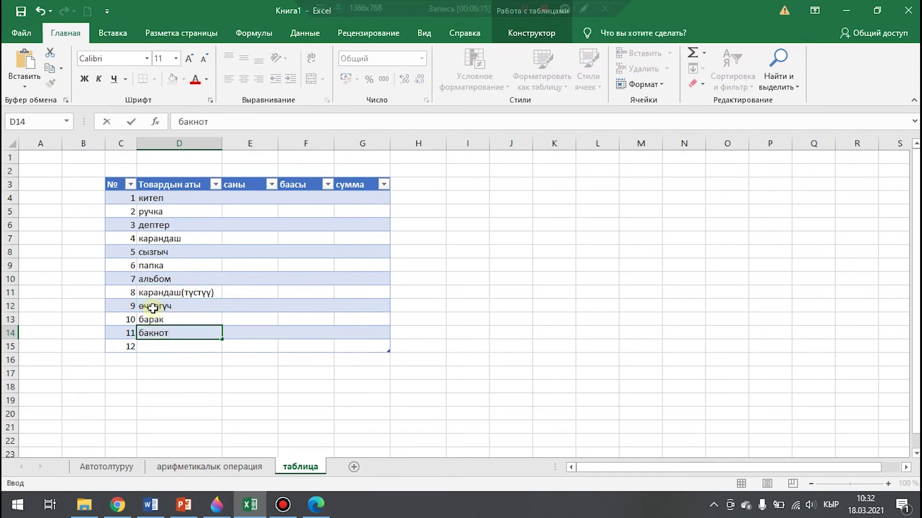
{"action": "key", "text": "Return"}
Step: Enter фломастер as the last goods name in D15
{"action": "type", "text": "ручка()"}
{"action": "left_click", "coordinate": [166, 345]}
{"action": "type", "text": "тү"}
{"action": "left_click_drag", "start_coordinate": [169, 346], "coordinate": [107, 346]}
{"action": "type", "text": "фломастер"}
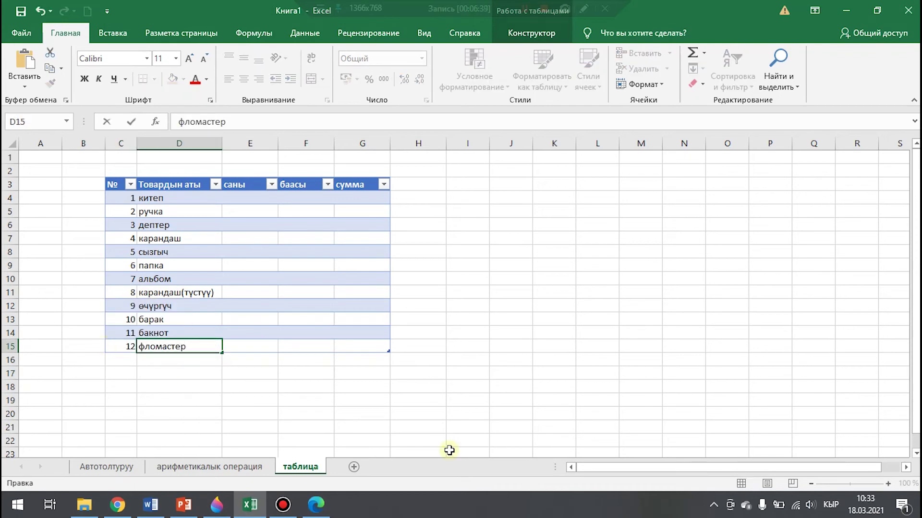
{"action": "left_click", "coordinate": [249, 372]}
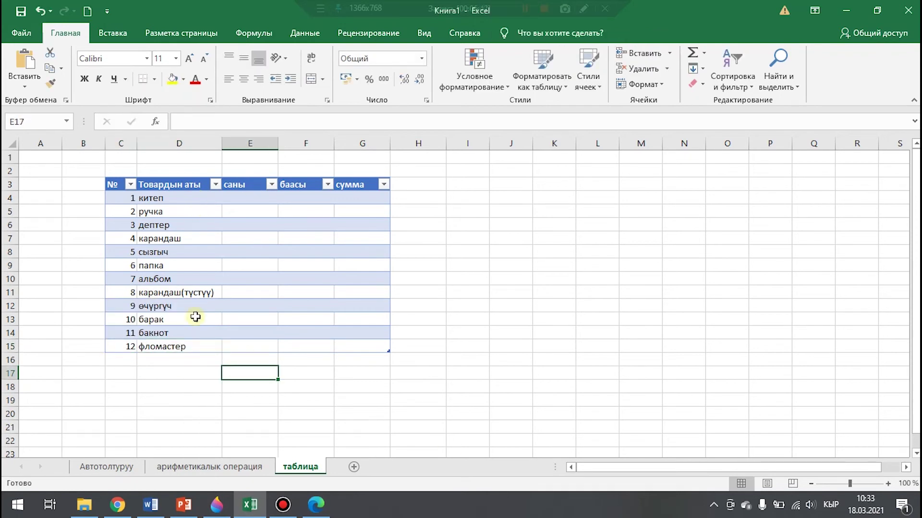
Step: Enter the quantities 152, 412, 265, 425 and 475 in E4:E8 of the саны column
{"action": "left_click", "coordinate": [253, 197]}
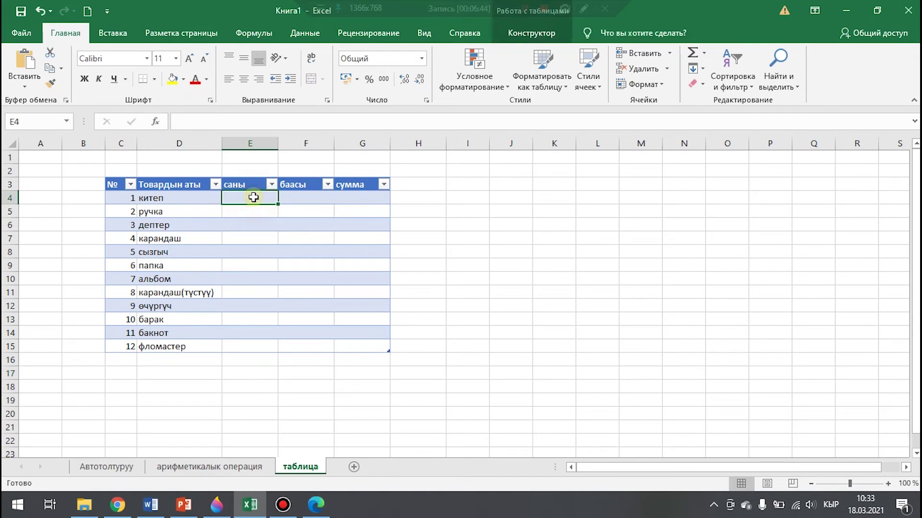
{"action": "type", "text": "152"}
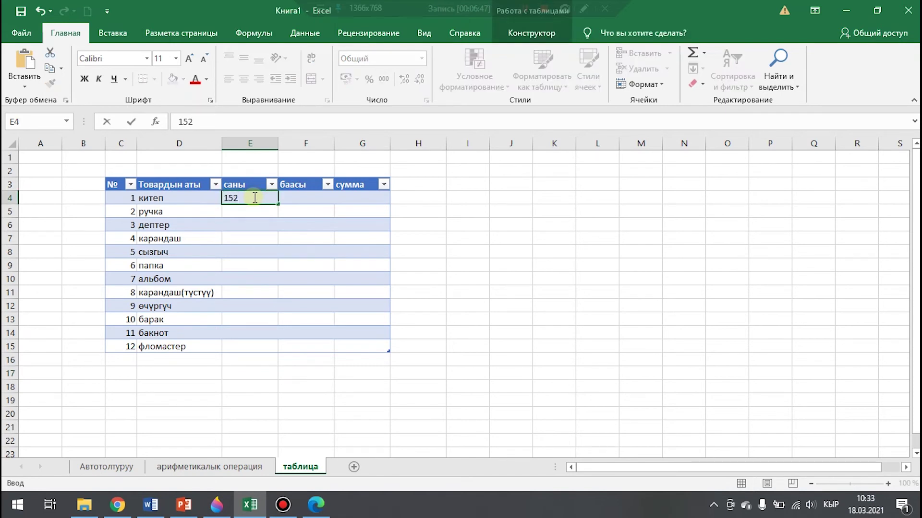
{"action": "key", "text": "Return"}
{"action": "type", "text": "412"}
{"action": "key", "text": "Return"}
{"action": "type", "text": "265"}
{"action": "key", "text": "Return"}
{"action": "type", "text": "425"}
{"action": "key", "text": "Return"}
{"action": "type", "text": "475"}
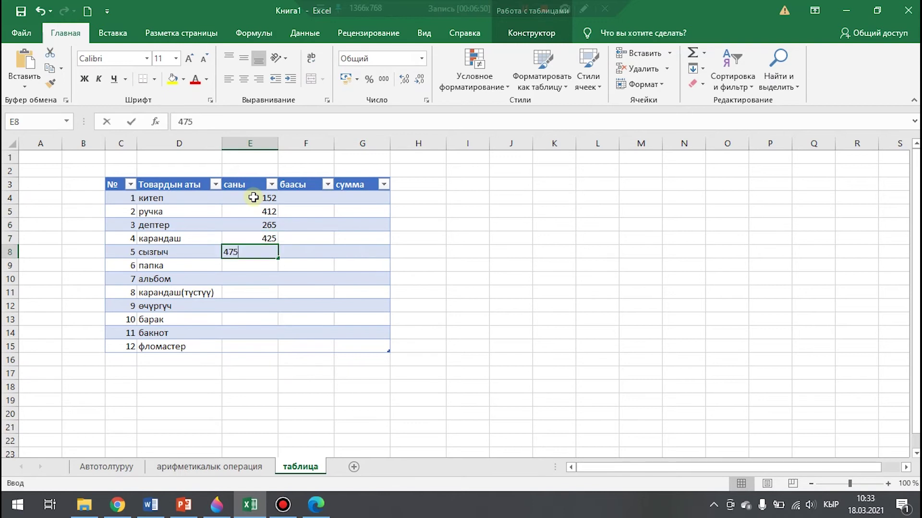
{"action": "key", "text": "Return"}
Step: Enter the quantities 256, 523 and 45 in E9:E11 for папка, альбом and карандаш(түстүү)
{"action": "type", "text": "256"}
{"action": "key", "text": "Return"}
{"action": "type", "text": "542"}
{"action": "key", "text": "BackSpace"}
{"action": "key", "text": "BackSpace"}
{"action": "type", "text": "23"}
{"action": "key", "text": "Return"}
{"action": "type", "text": "45"}
{"action": "key", "text": "Return"}
Step: Enter the quantities 256, 421, 521 and 142 in E12:E15 for the last four goods
{"action": "type", "text": "256"}
{"action": "key", "text": "Return"}
{"action": "type", "text": "421"}
{"action": "key", "text": "Return"}
{"action": "type", "text": "521"}
{"action": "key", "text": "Return"}
{"action": "type", "text": "142"}
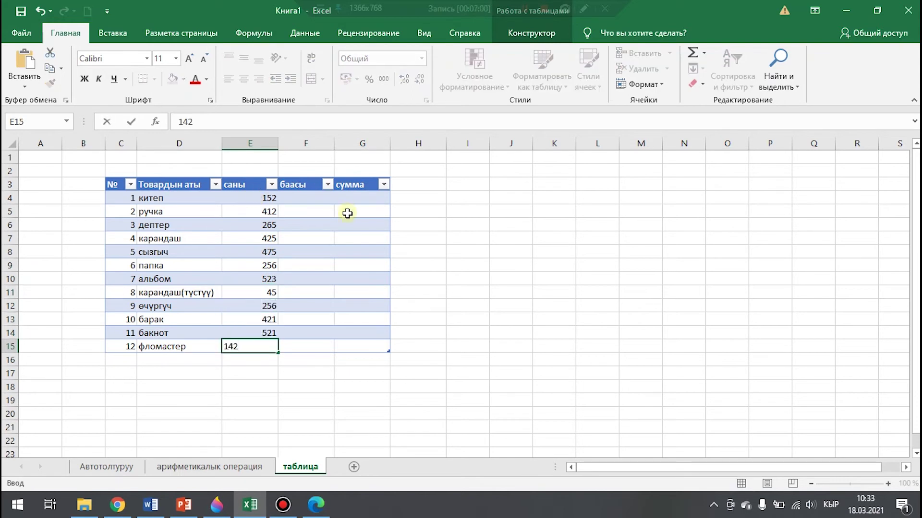
{"action": "left_click", "coordinate": [344, 214]}
Step: Enter the prices 150, 20, 25 and 50 in F4:F7 of the баасы column
{"action": "left_click", "coordinate": [307, 199]}
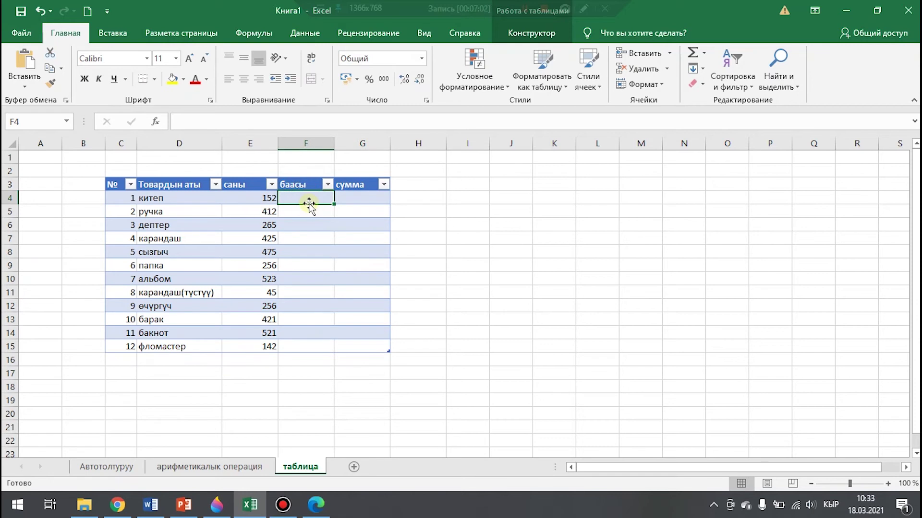
{"action": "type", "text": "150"}
{"action": "key", "text": "Return"}
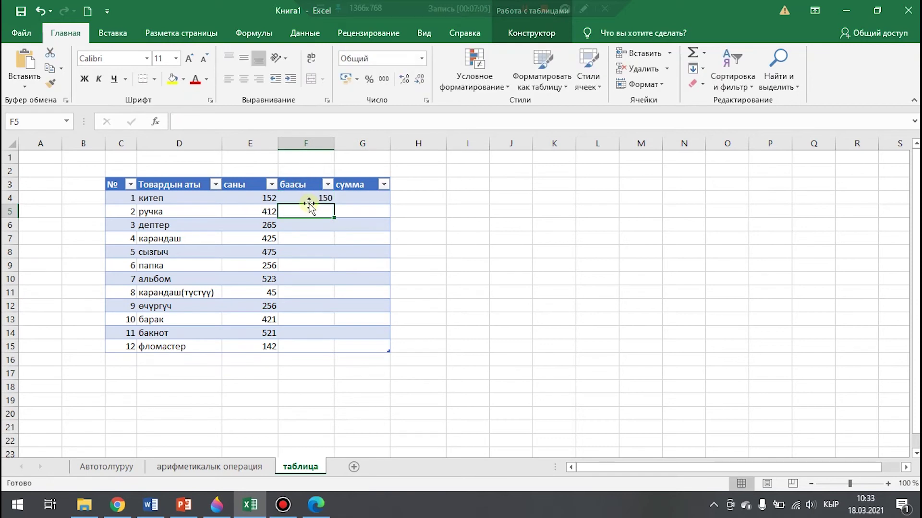
{"action": "type", "text": "20"}
{"action": "key", "text": "Return"}
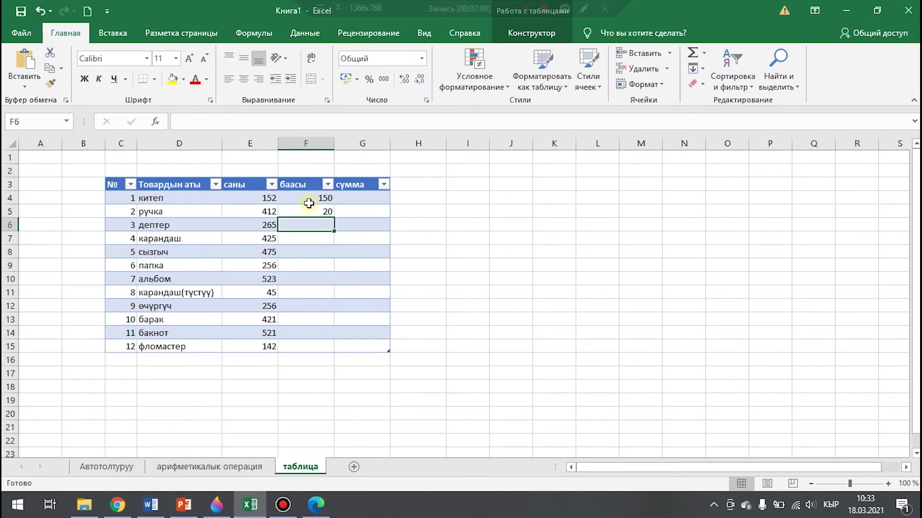
{"action": "type", "text": "25"}
{"action": "key", "text": "Return"}
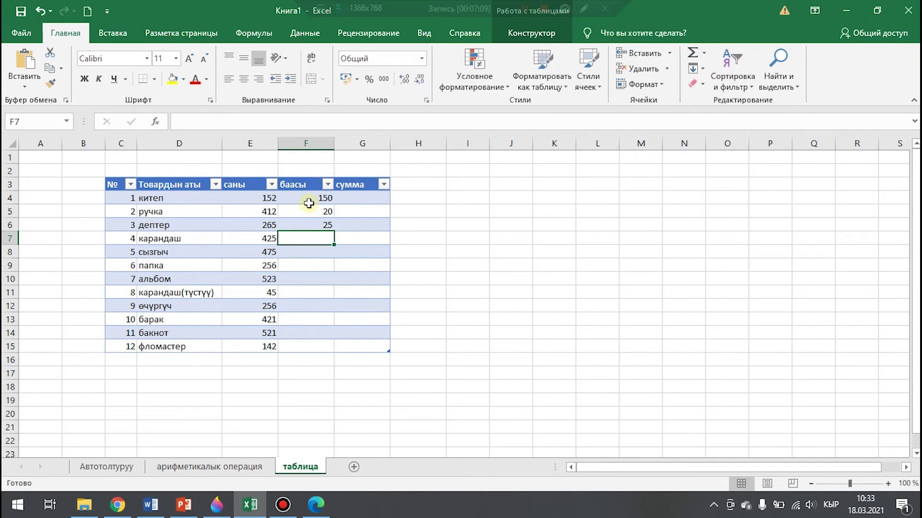
{"action": "type", "text": "50"}
{"action": "key", "text": "Return"}
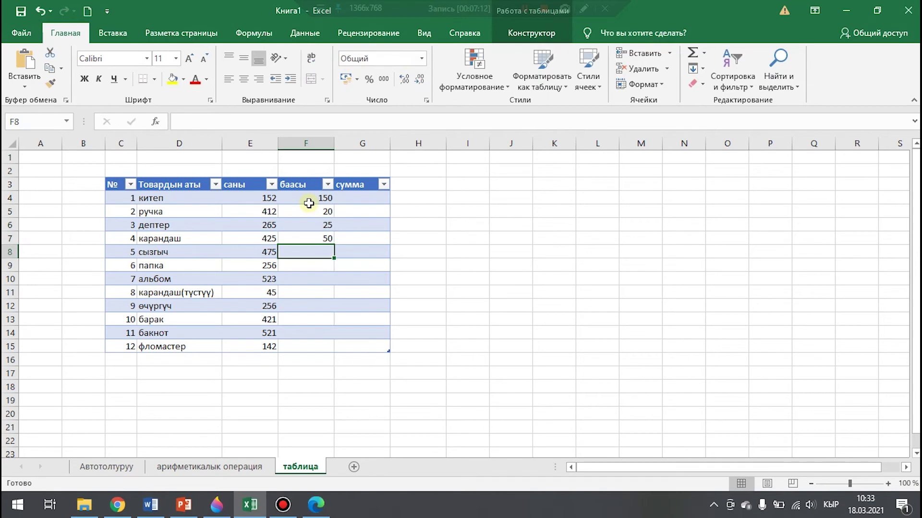
Step: Enter the prices 15, 150, 120, 200, 23, 256, 140 and 120 in F8:F15
{"action": "type", "text": "15 150 120 200 23 256"}
{"action": "key", "text": "Return"}
{"action": "type", "text": "140"}
{"action": "key", "text": "Return"}
{"action": "type", "text": "120"}
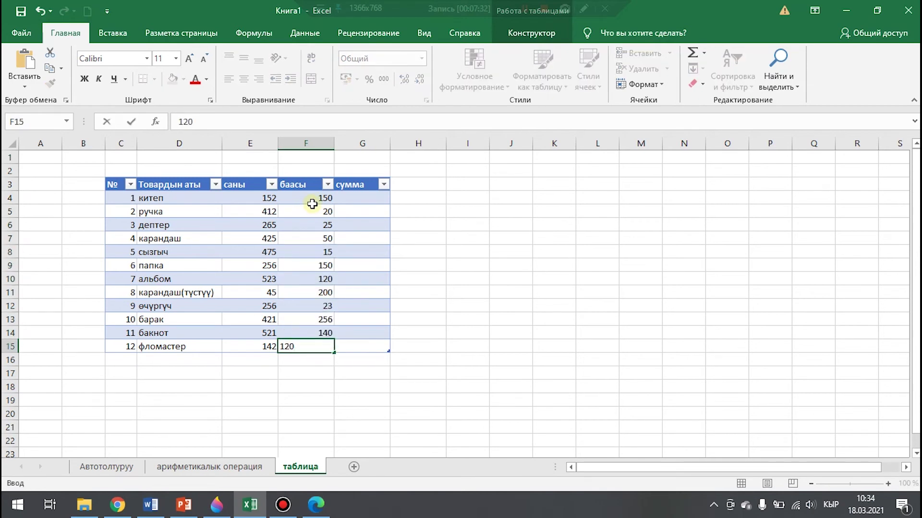
{"action": "left_click", "coordinate": [321, 212]}
Step: Format the prices in F4:F15 as Денежный with 0 decimal places and the сом currency symbol
{"action": "left_click", "coordinate": [310, 197]}
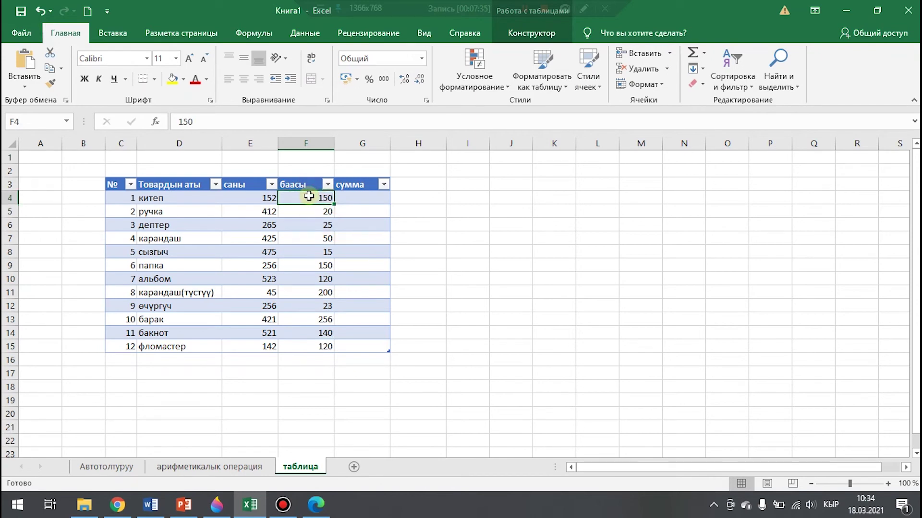
{"action": "left_click_drag", "start_coordinate": [309, 199], "coordinate": [312, 349]}
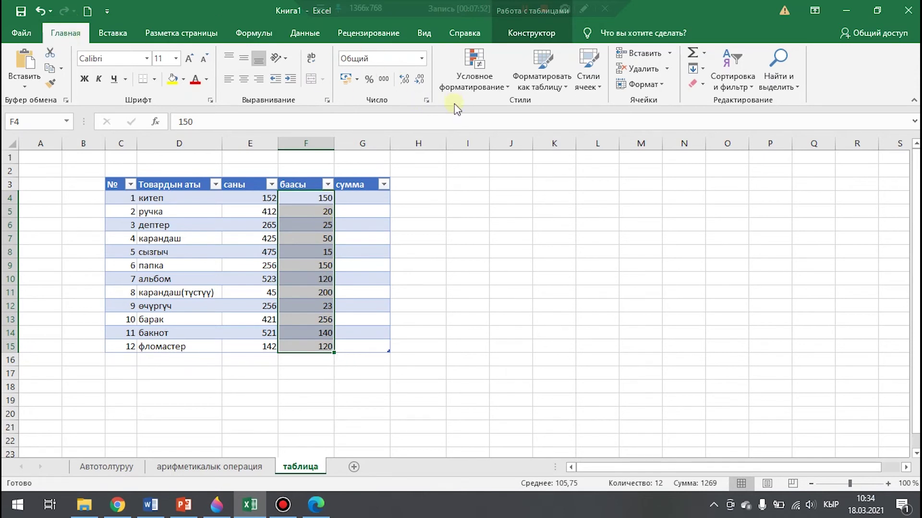
{"action": "left_click", "coordinate": [426, 100]}
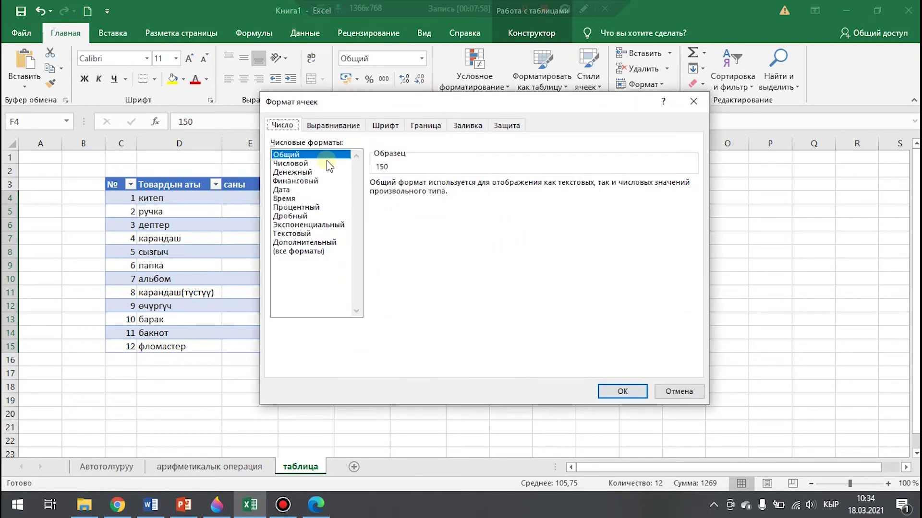
{"action": "left_click_drag", "start_coordinate": [505, 99], "coordinate": [478, 127]}
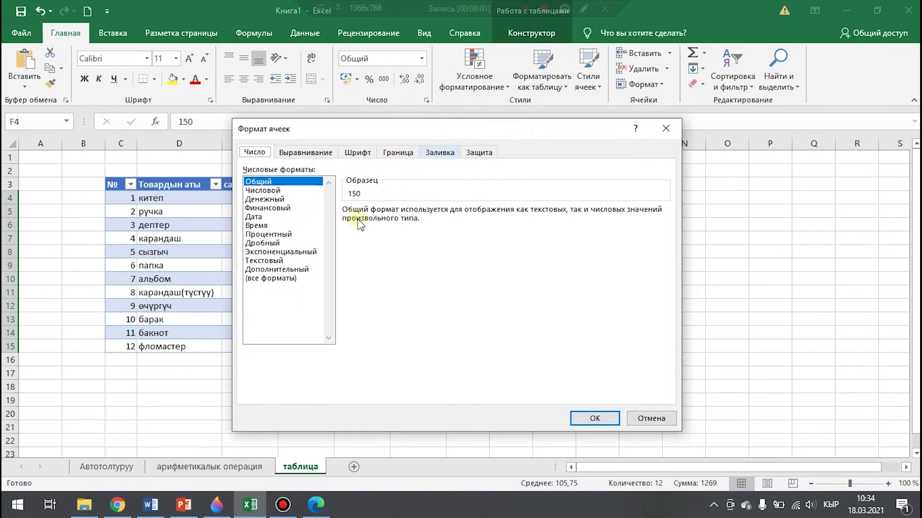
{"action": "left_click", "coordinate": [283, 204]}
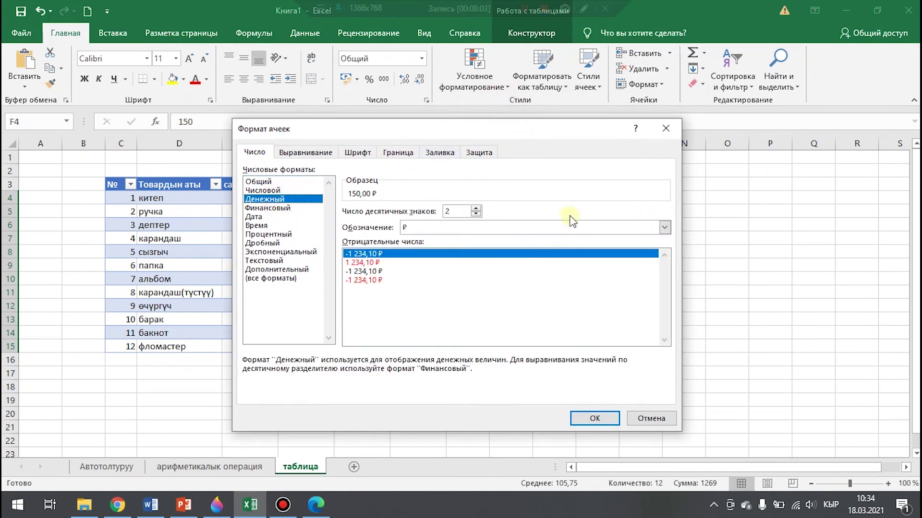
{"action": "left_click", "coordinate": [477, 215]}
{"action": "left_click", "coordinate": [475, 214]}
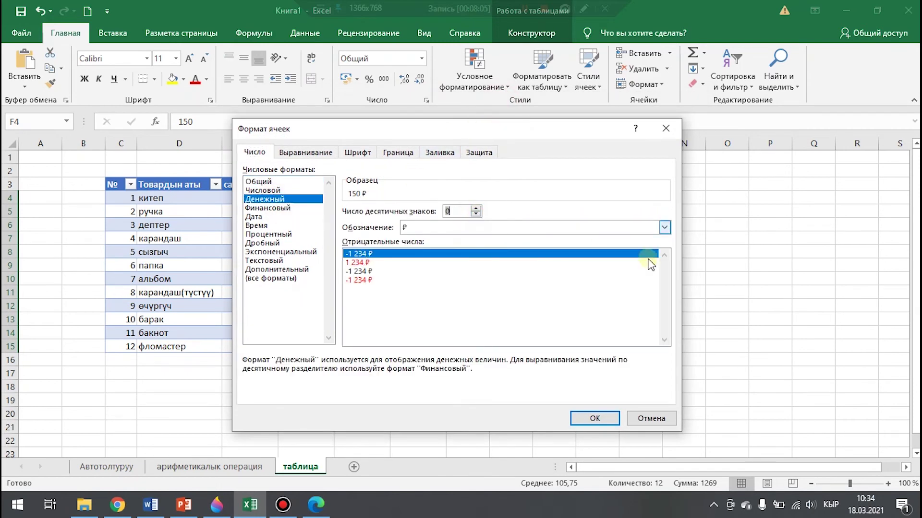
{"action": "left_click", "coordinate": [667, 228]}
{"action": "left_click_drag", "start_coordinate": [665, 246], "coordinate": [664, 316]}
{"action": "left_click", "coordinate": [466, 274]}
{"action": "left_click", "coordinate": [600, 421]}
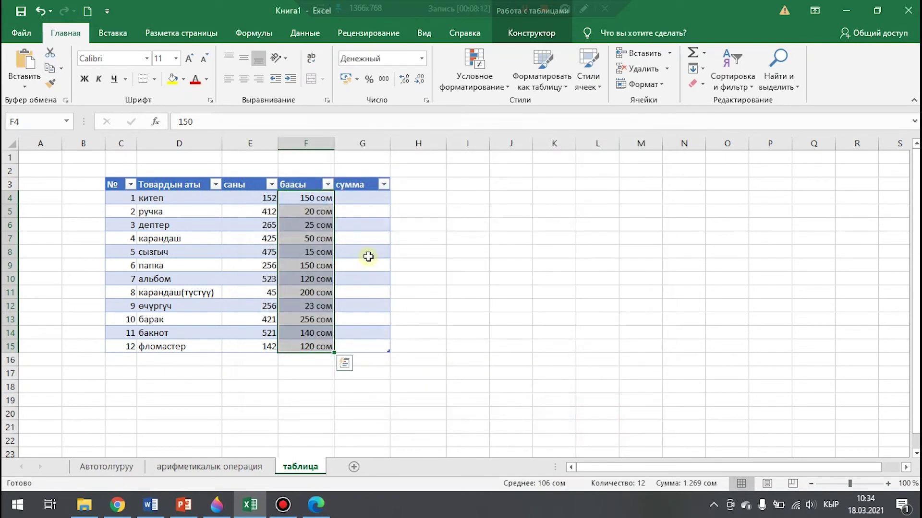
{"action": "left_click", "coordinate": [372, 200]}
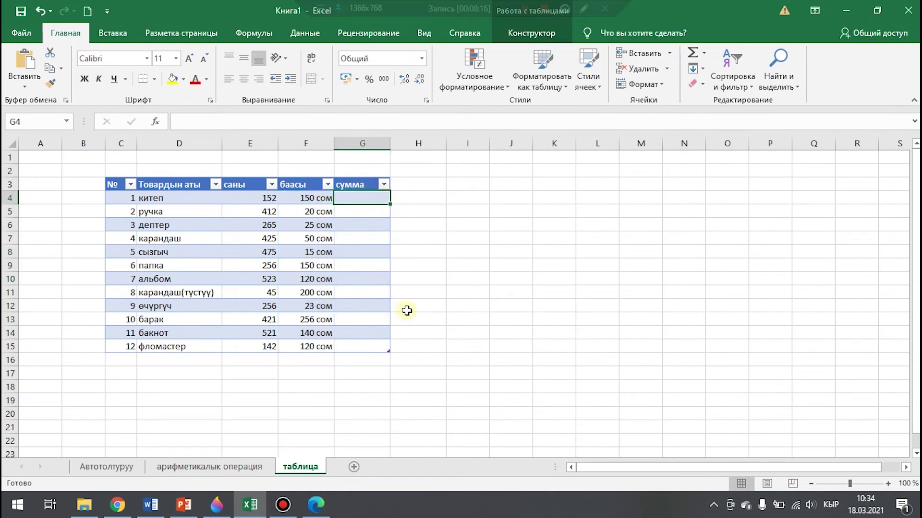
{"action": "type", "text": "="}
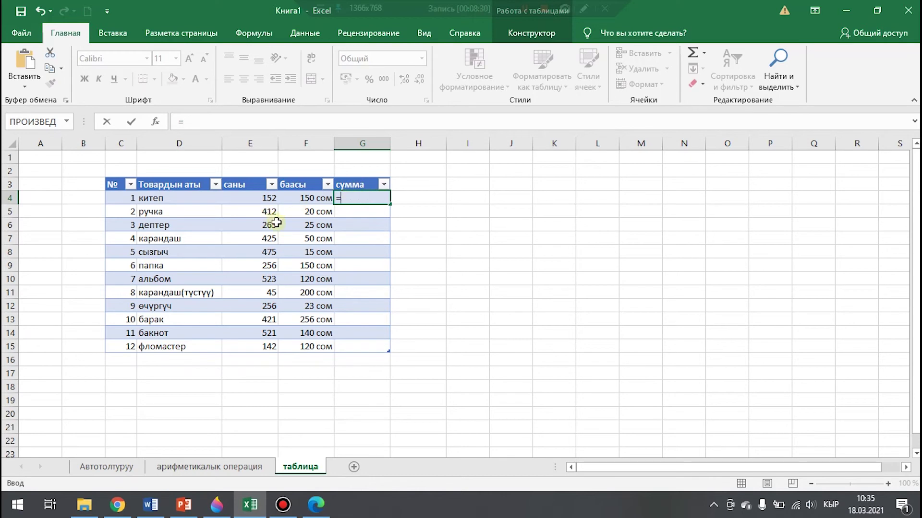
{"action": "left_click", "coordinate": [247, 199]}
{"action": "type", "text": "*"}
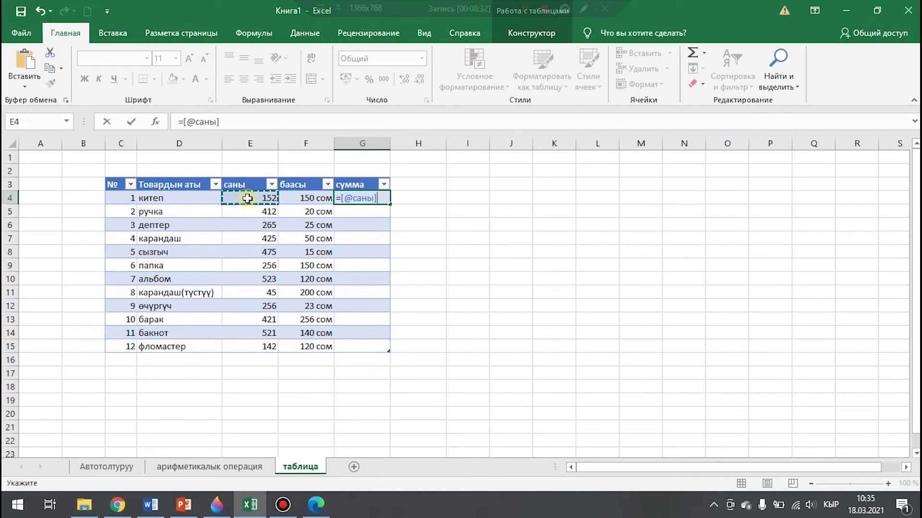
{"action": "left_click", "coordinate": [310, 198]}
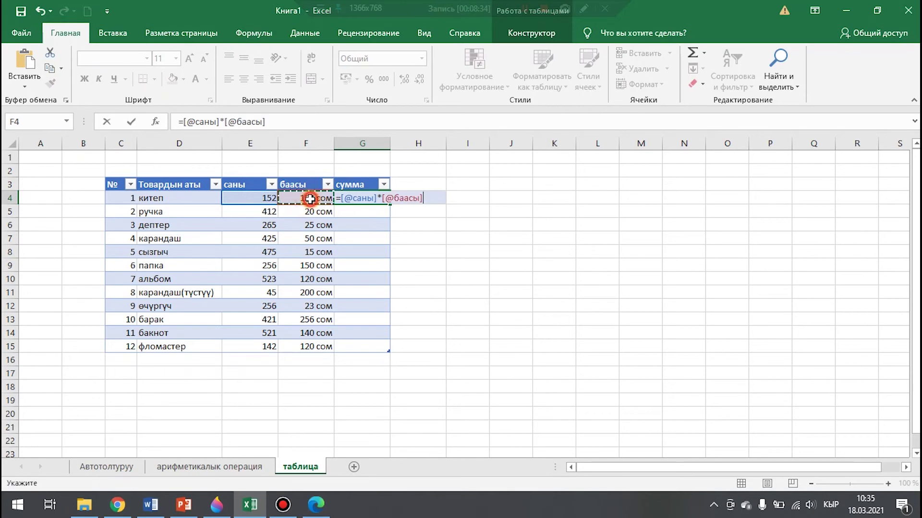
{"action": "key", "text": "Return"}
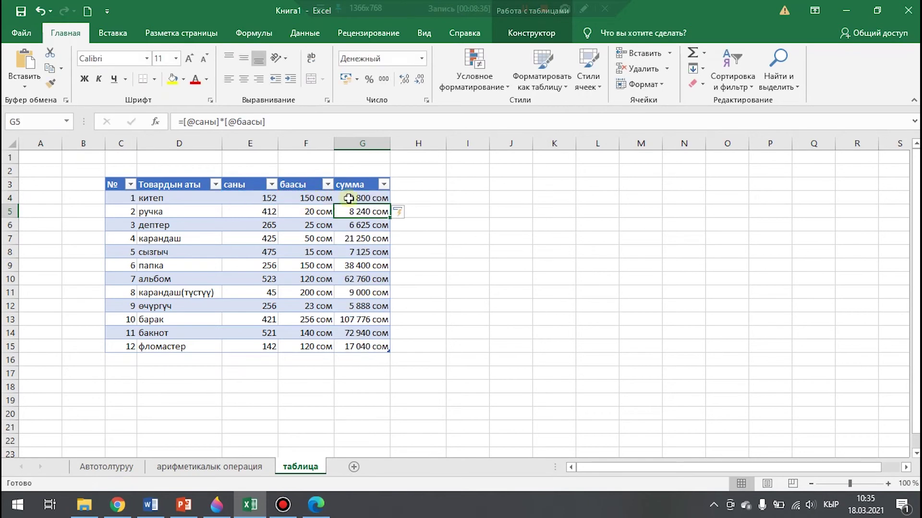
{"action": "left_click", "coordinate": [376, 196]}
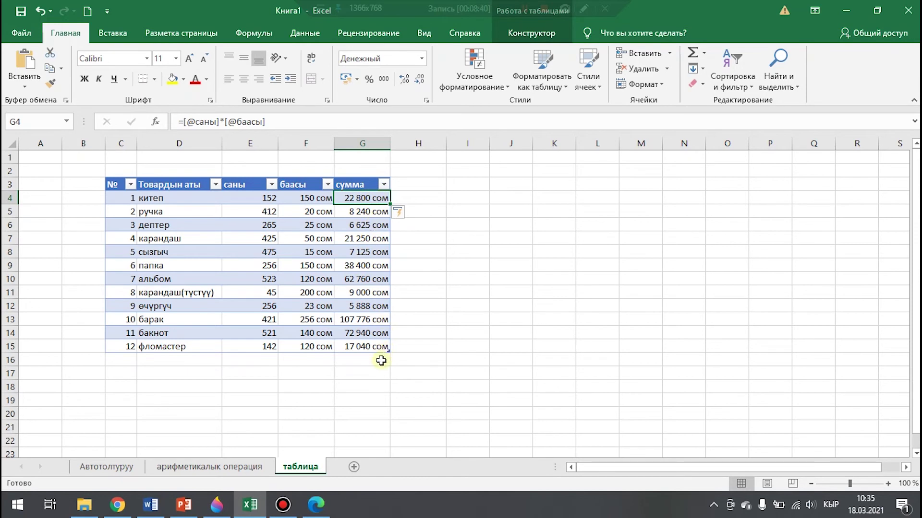
{"action": "left_click", "coordinate": [453, 318]}
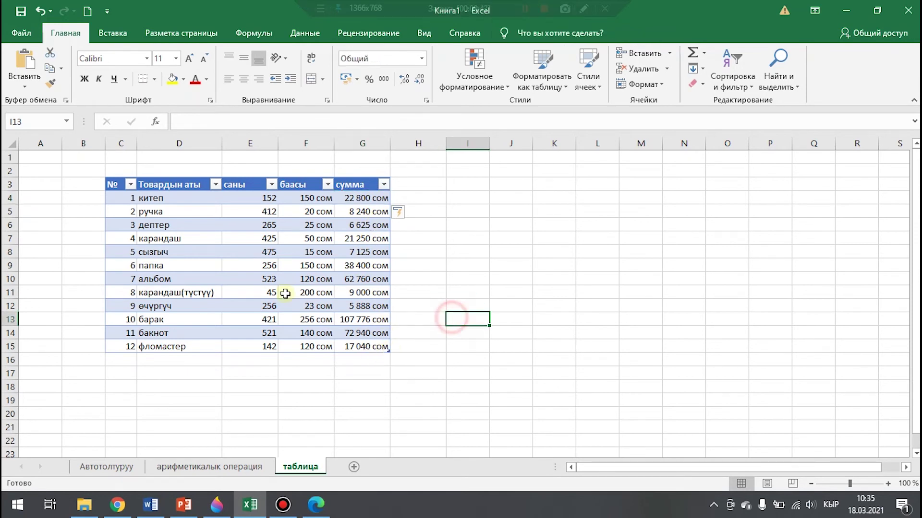
{"action": "left_click", "coordinate": [120, 183]}
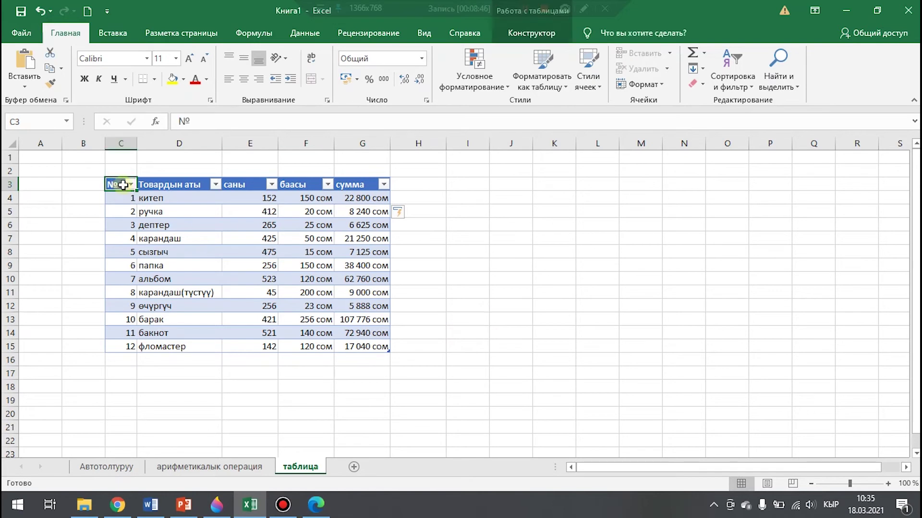
{"action": "left_click", "coordinate": [131, 185]}
{"action": "left_click", "coordinate": [159, 228]}
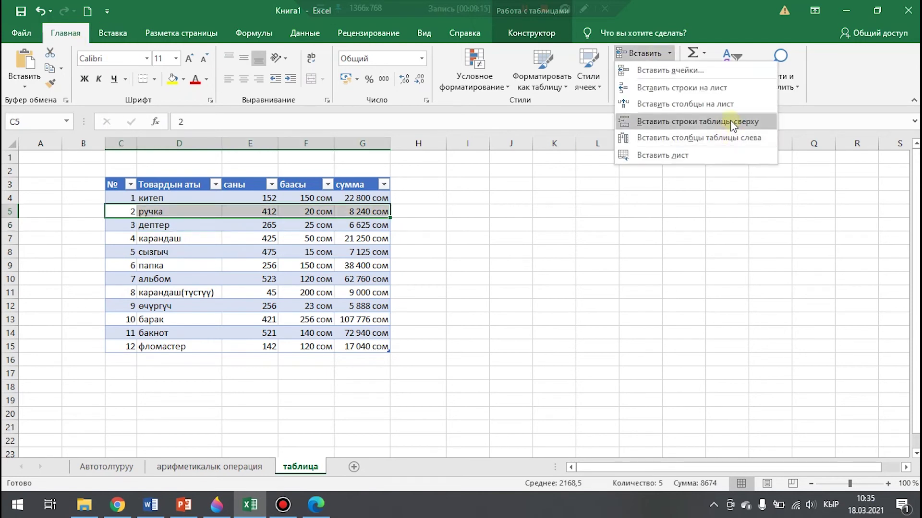
{"action": "left_click", "coordinate": [657, 173]}
{"action": "left_click", "coordinate": [189, 224]}
{"action": "left_click", "coordinate": [144, 210]}
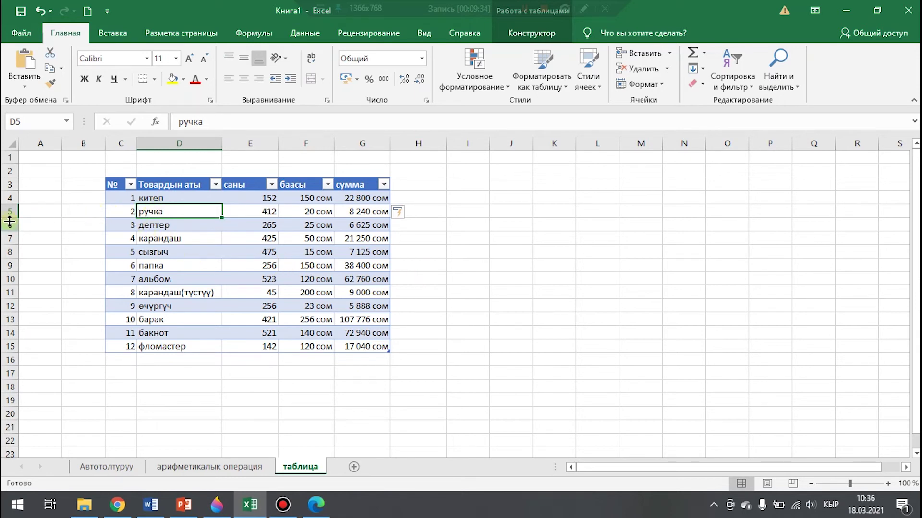
Step: Insert a new table row above the ручка row
{"action": "left_click", "coordinate": [130, 210]}
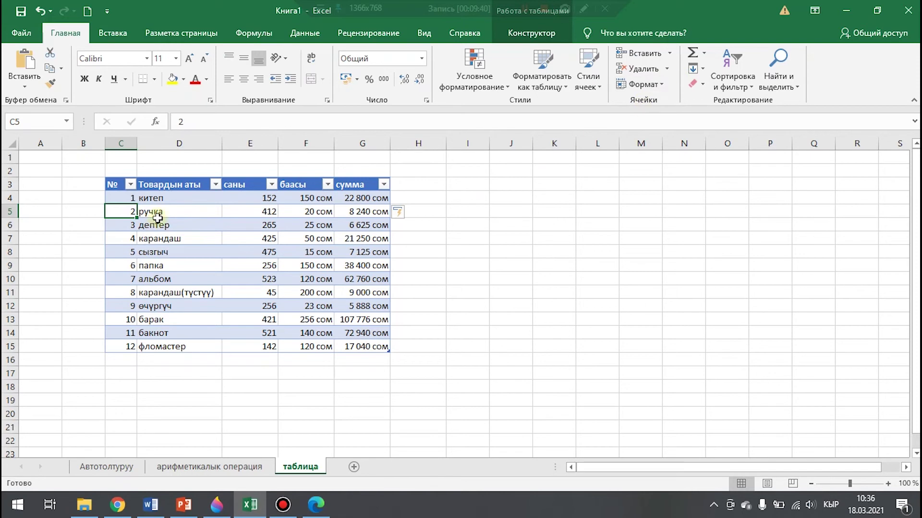
{"action": "left_click", "coordinate": [158, 211]}
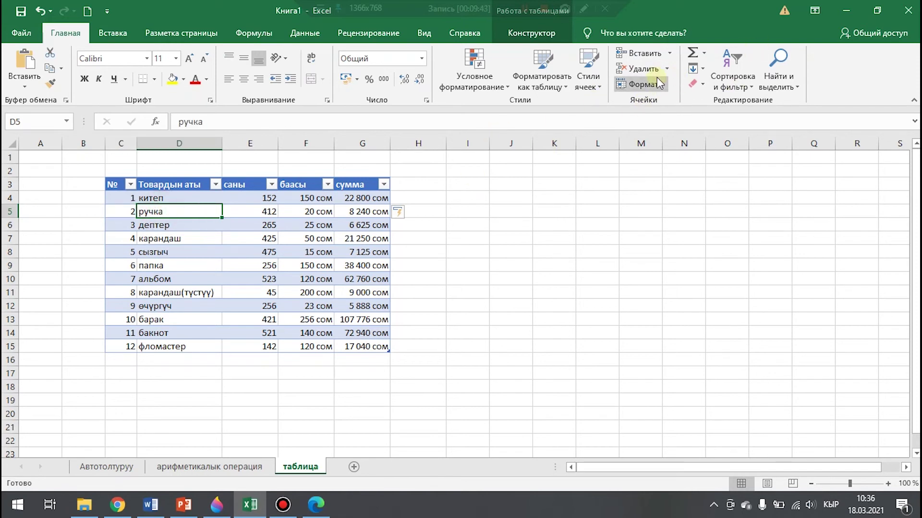
{"action": "left_click", "coordinate": [671, 53]}
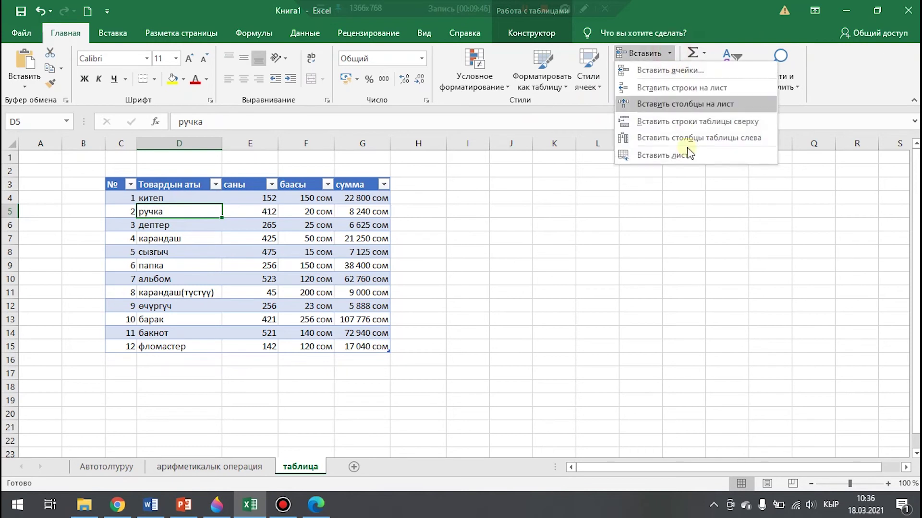
{"action": "left_click", "coordinate": [714, 123]}
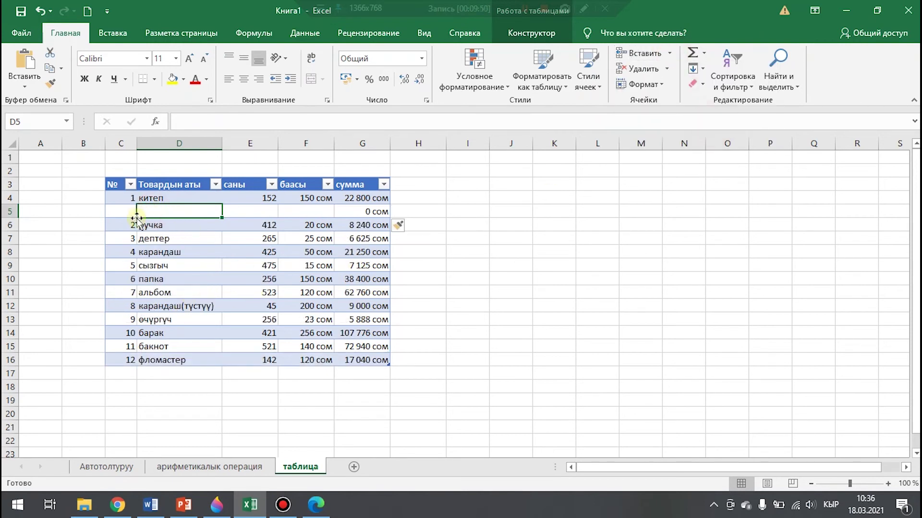
Step: Examine the cells of the inserted row 5, including the formula in its сумма cell
{"action": "left_click", "coordinate": [366, 212]}
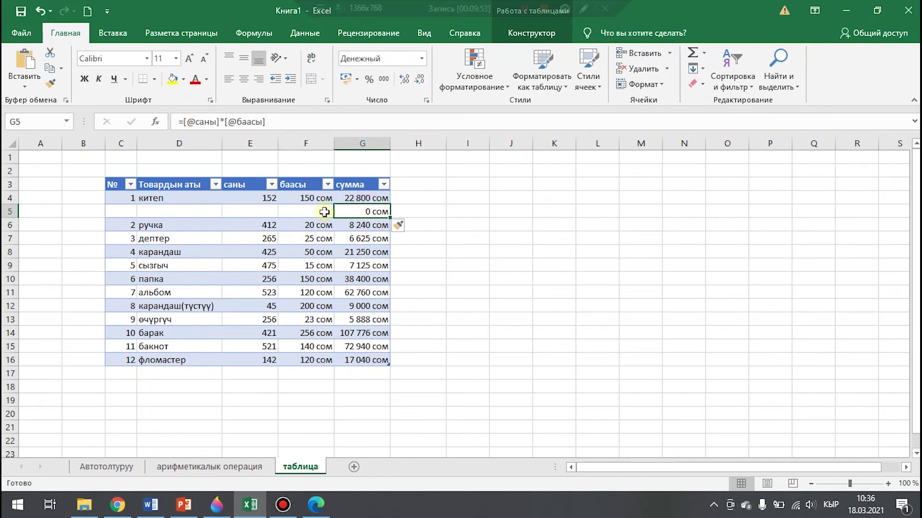
{"action": "left_click", "coordinate": [304, 212]}
{"action": "left_click", "coordinate": [255, 215]}
{"action": "left_click", "coordinate": [295, 211]}
{"action": "left_click", "coordinate": [267, 211]}
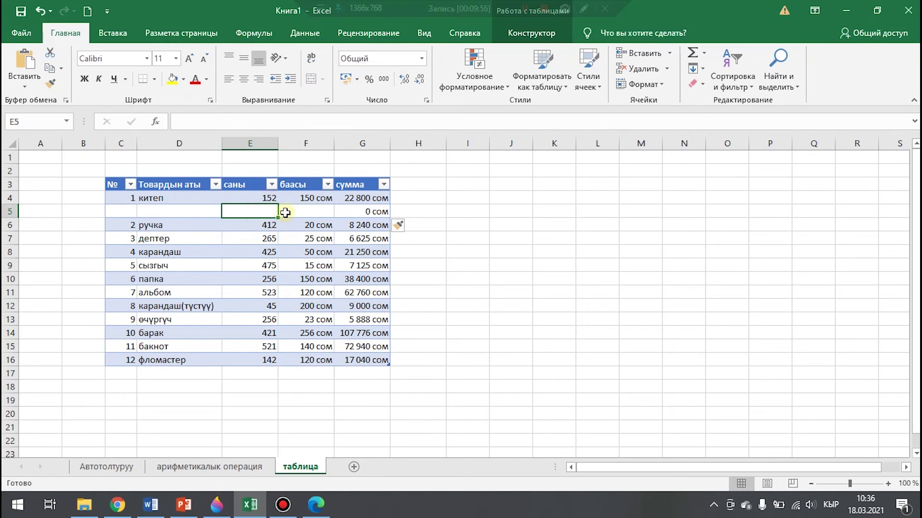
{"action": "left_click", "coordinate": [371, 212]}
{"action": "left_click", "coordinate": [137, 212]}
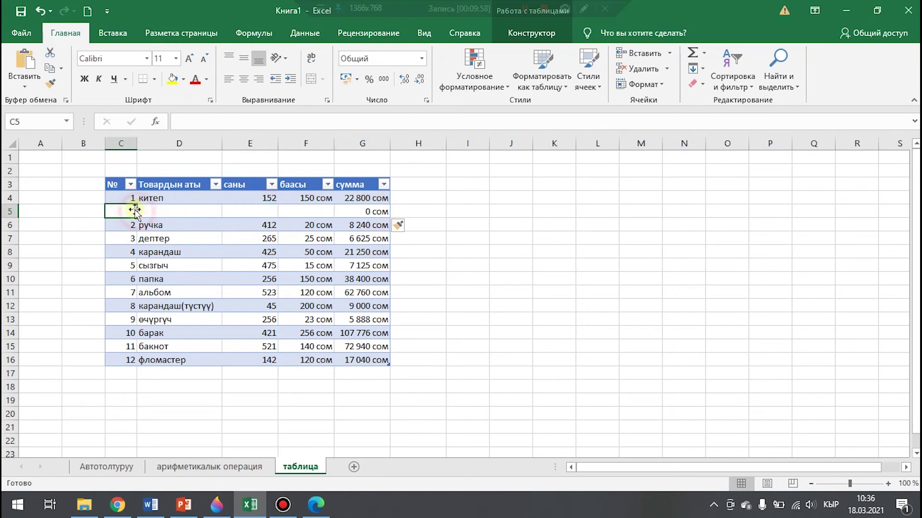
Step: Renumber the № column by filling the series from C4 down to C16
{"action": "left_click", "coordinate": [133, 198]}
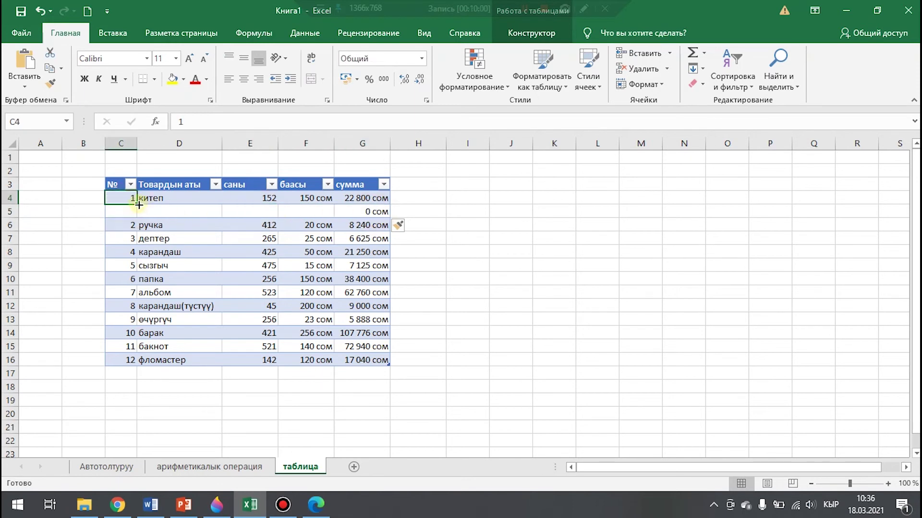
{"action": "left_click_drag", "start_coordinate": [138, 204], "coordinate": [137, 367]}
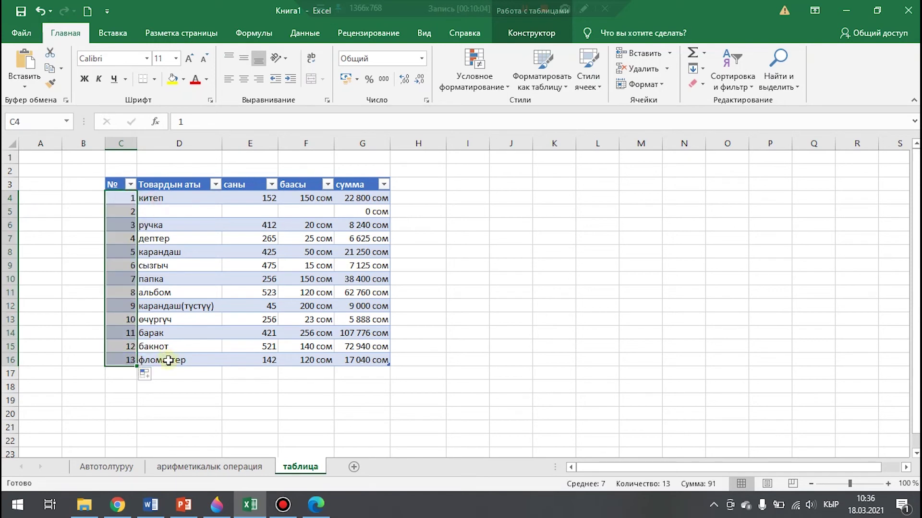
Step: Undo the renumbering of the № column and the insertion of the empty row
{"action": "left_click", "coordinate": [170, 212]}
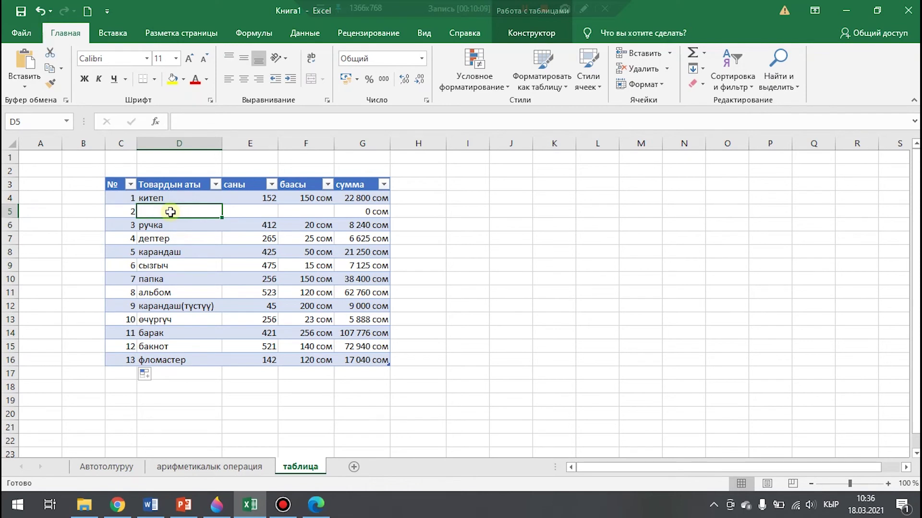
{"action": "key", "text": "ctrl+z"}
{"action": "key", "text": "ctrl+z"}
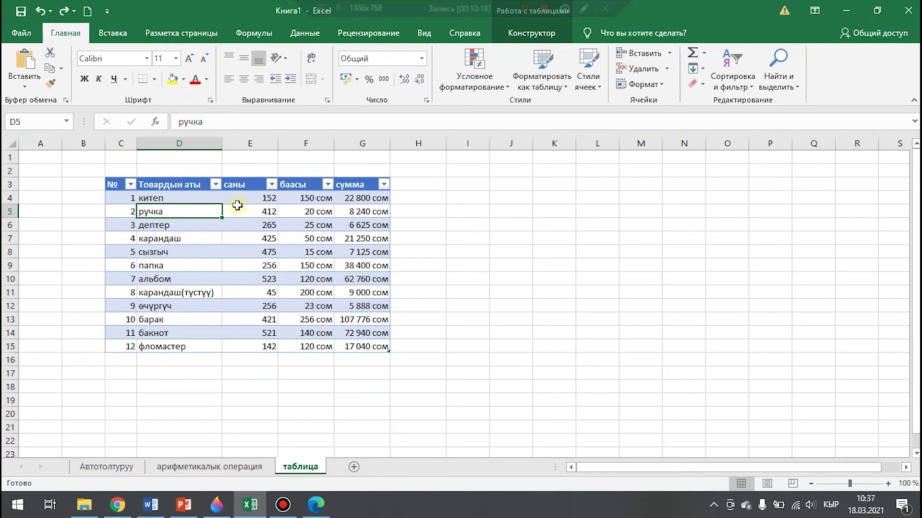
{"action": "left_click", "coordinate": [140, 198]}
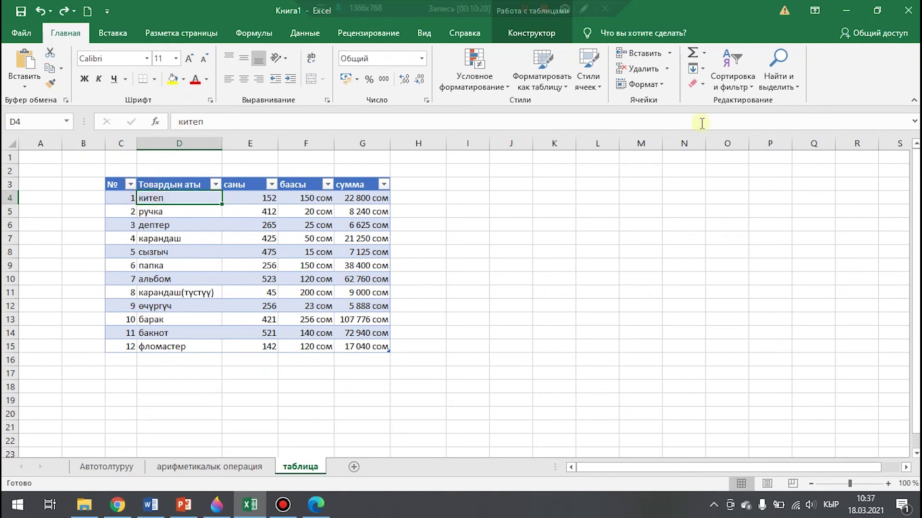
{"action": "left_click", "coordinate": [664, 85]}
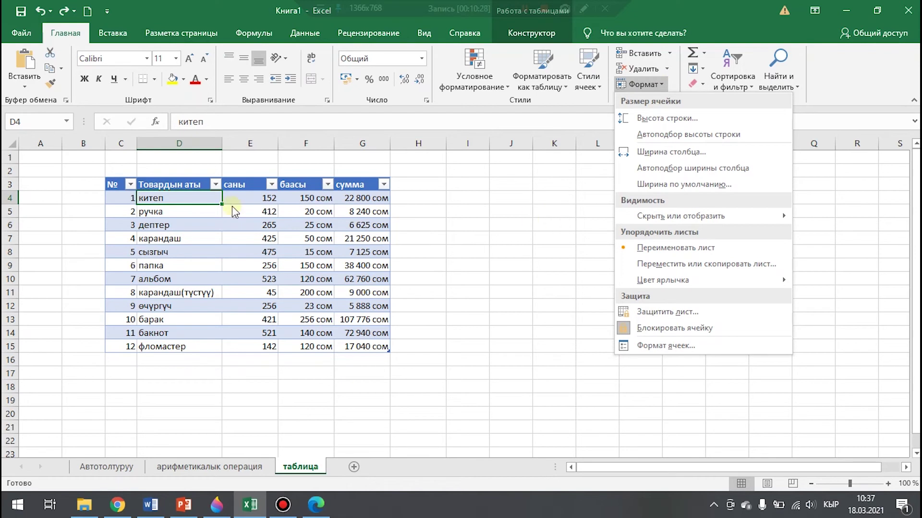
{"action": "left_click", "coordinate": [193, 211]}
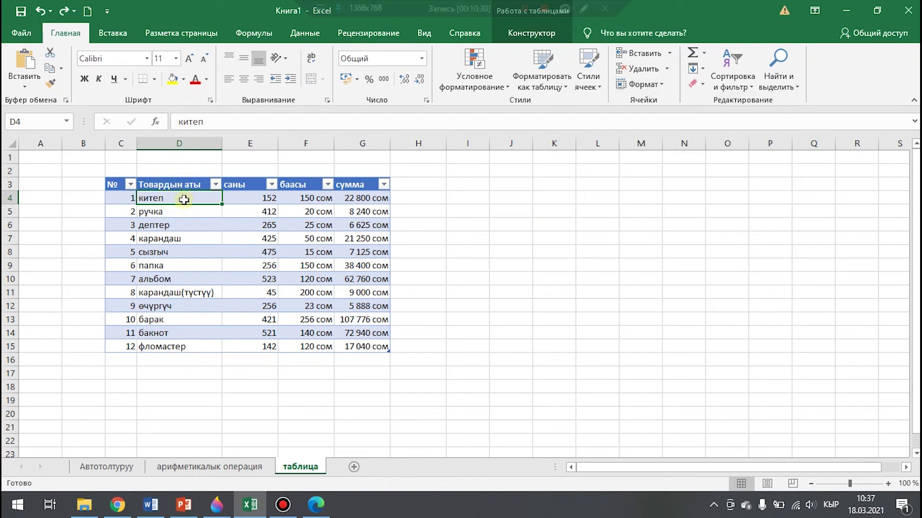
Step: Increase the row height of the table's data rows C4:G15 by entering an exact height
{"action": "left_click", "coordinate": [120, 195]}
{"action": "left_click_drag", "start_coordinate": [122, 184], "coordinate": [307, 252]}
{"action": "left_click_drag", "start_coordinate": [114, 198], "coordinate": [365, 346]}
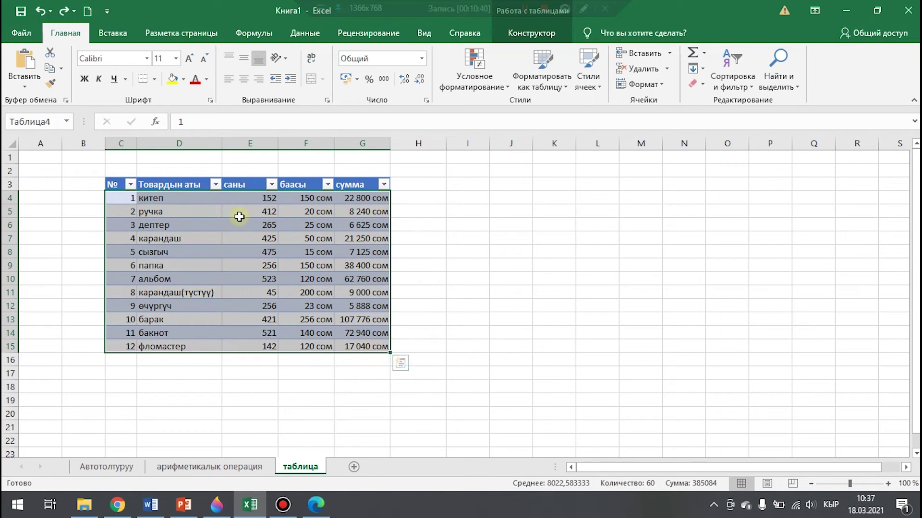
{"action": "left_click", "coordinate": [659, 87]}
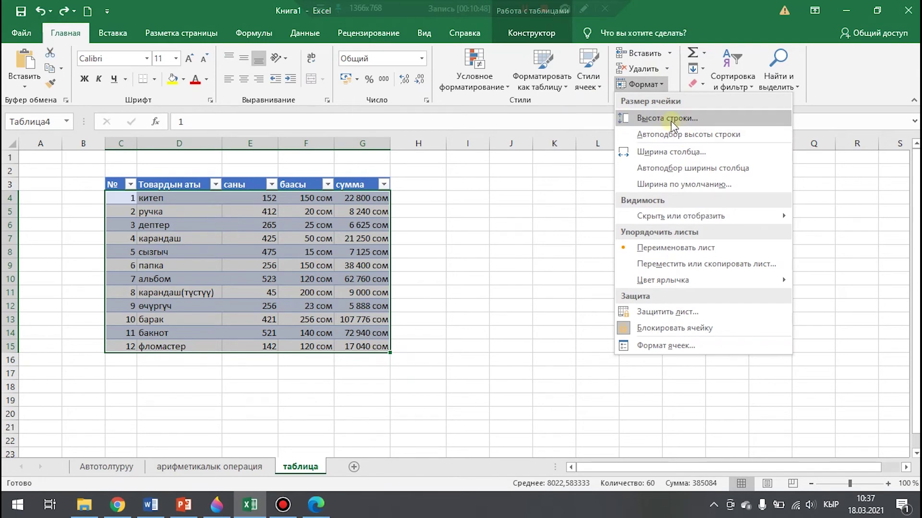
{"action": "left_click", "coordinate": [671, 123]}
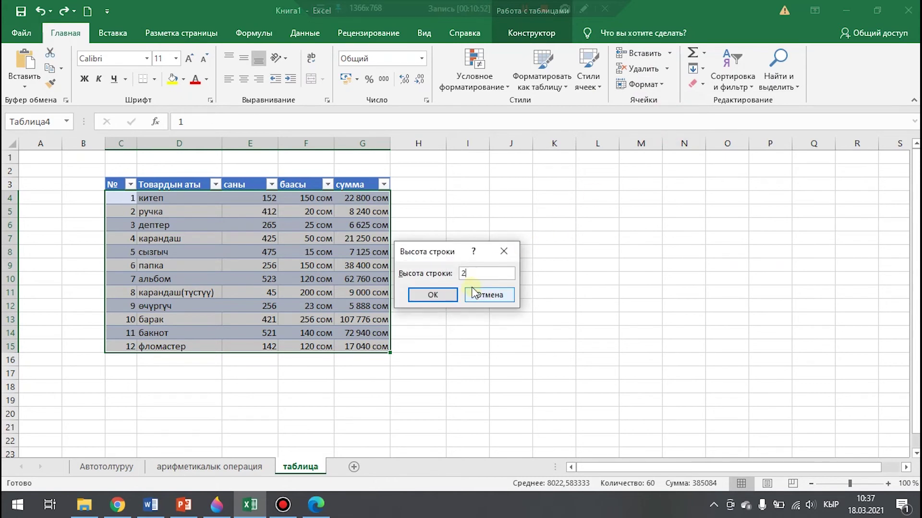
{"action": "left_click", "coordinate": [432, 294]}
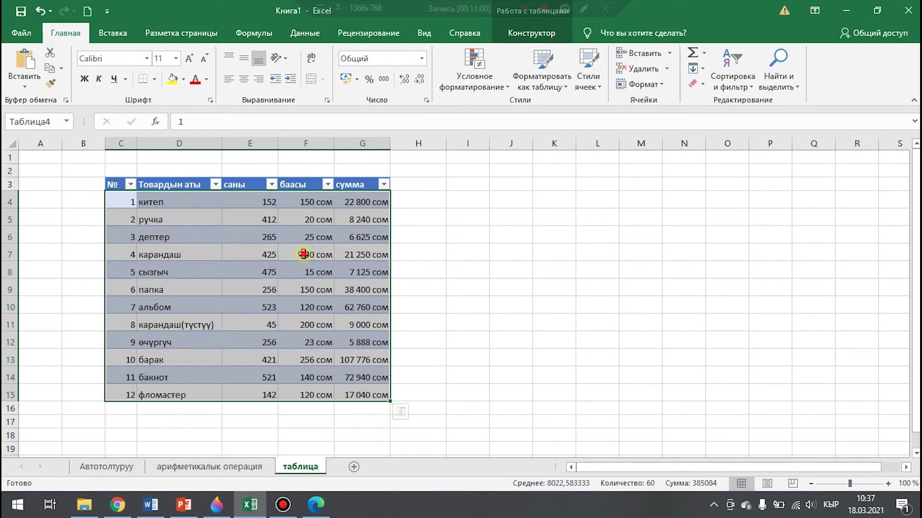
{"action": "left_click", "coordinate": [302, 269]}
{"action": "left_click", "coordinate": [246, 201]}
{"action": "left_click_drag", "start_coordinate": [298, 213], "coordinate": [365, 394]}
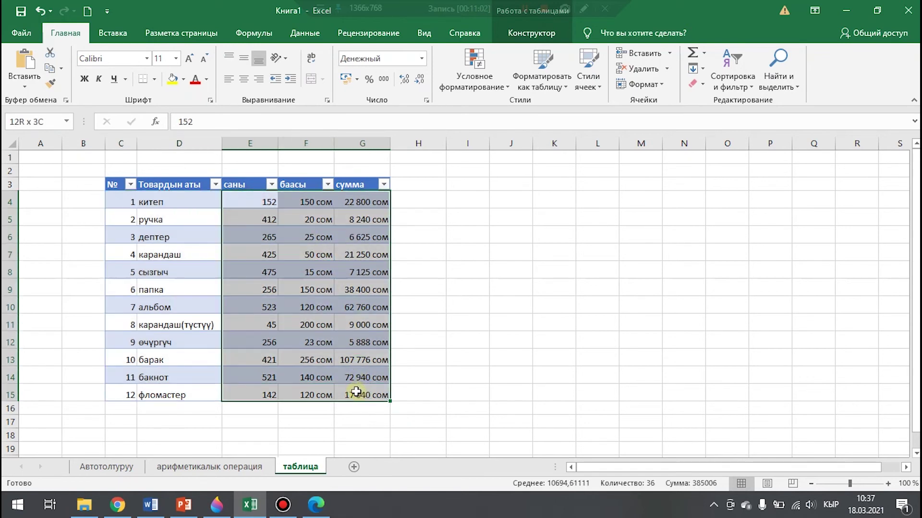
{"action": "left_click", "coordinate": [663, 84]}
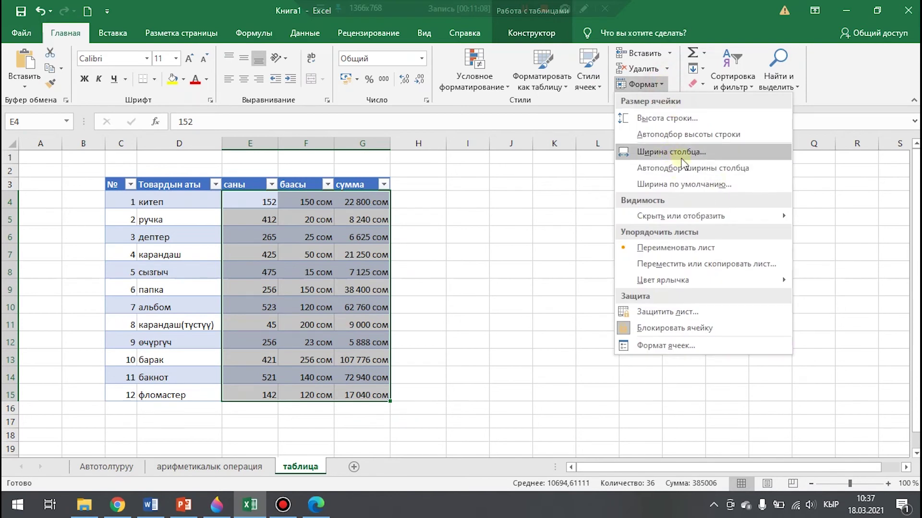
{"action": "left_click", "coordinate": [690, 188]}
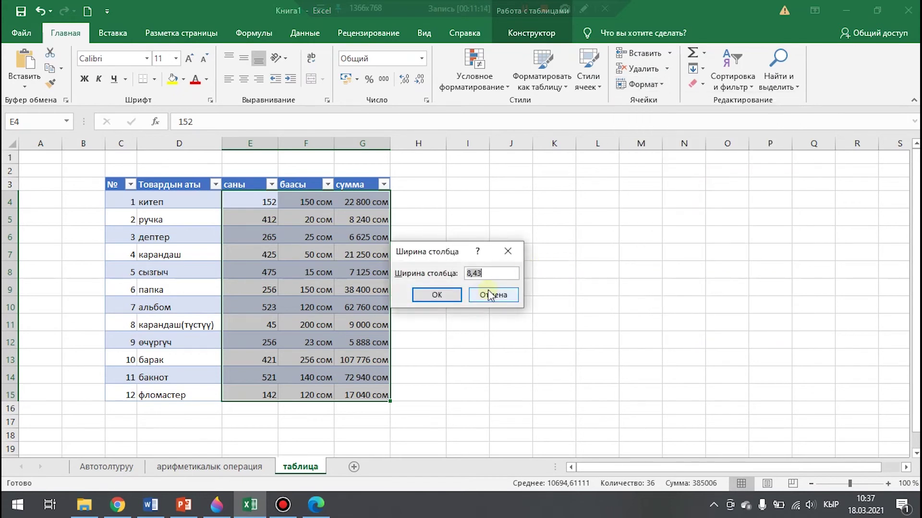
{"action": "left_click", "coordinate": [512, 255]}
{"action": "left_click", "coordinate": [648, 235]}
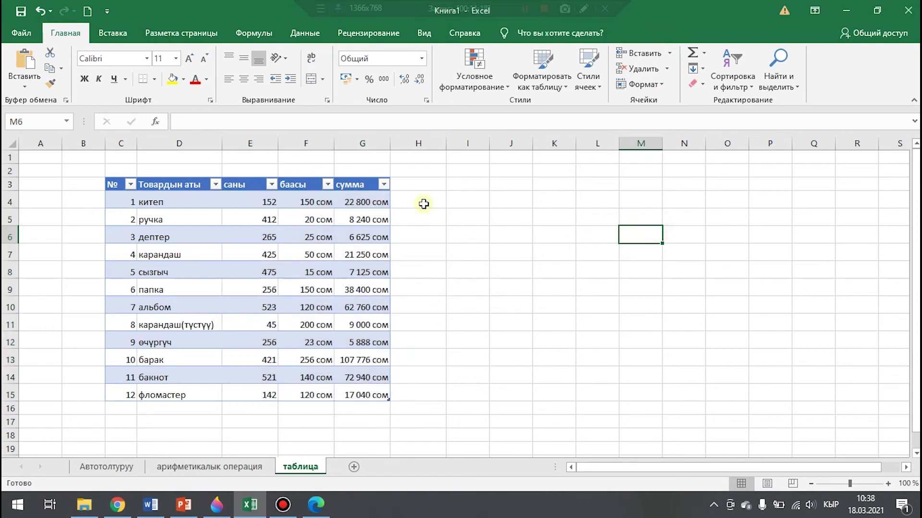
Step: Set the width of the саны, баасы and сумма columns to 15
{"action": "left_click_drag", "start_coordinate": [242, 204], "coordinate": [354, 394]}
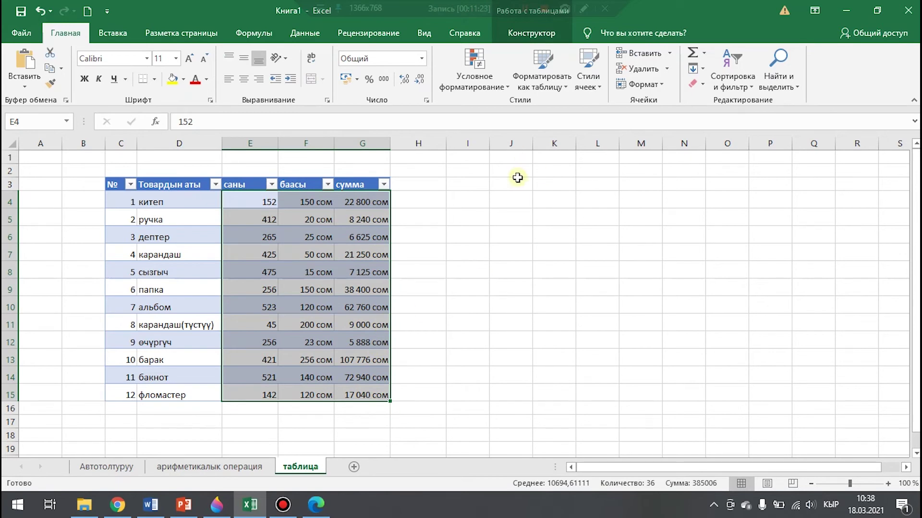
{"action": "left_click", "coordinate": [640, 85]}
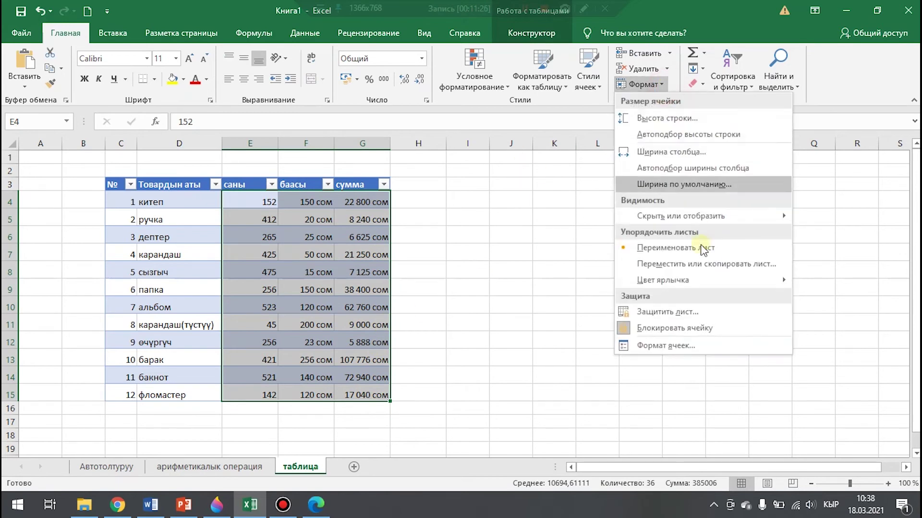
{"action": "left_click", "coordinate": [685, 152]}
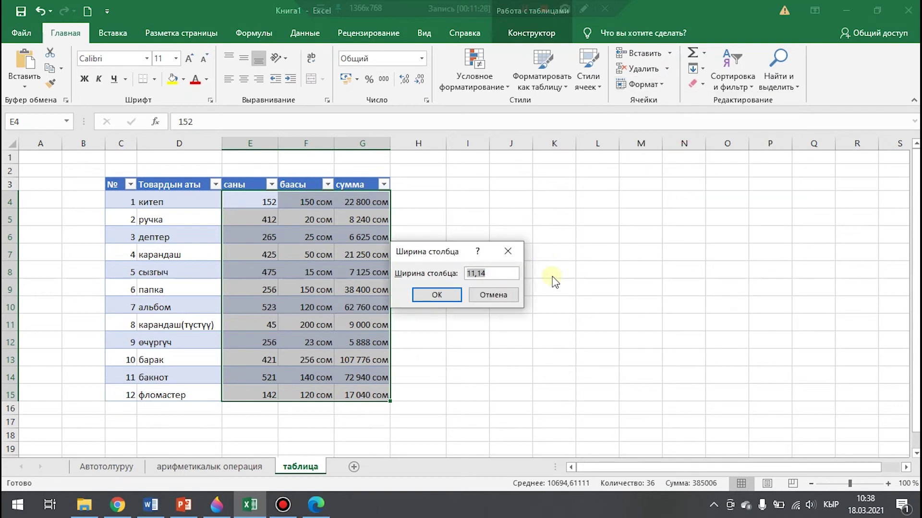
{"action": "type", "text": "15"}
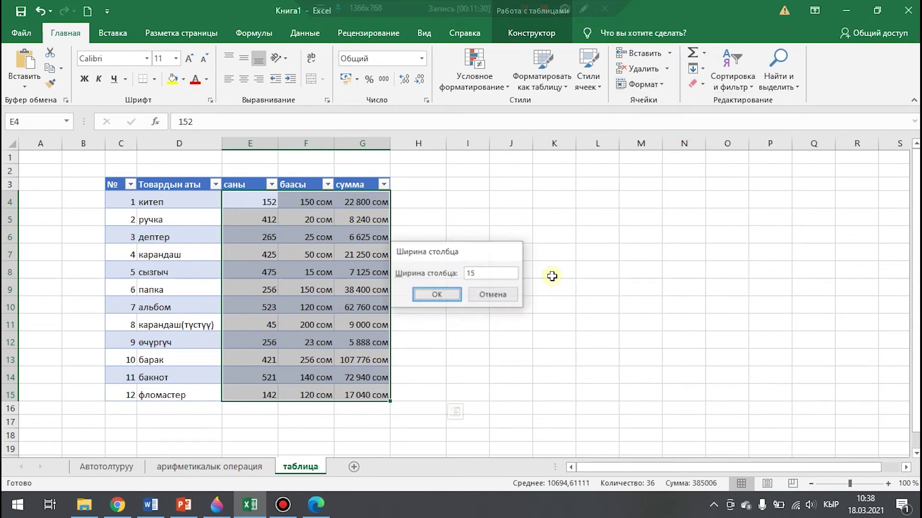
{"action": "key", "text": "Return"}
{"action": "left_click", "coordinate": [276, 235]}
{"action": "left_click", "coordinate": [336, 220]}
{"action": "left_click", "coordinate": [401, 200]}
{"action": "left_click", "coordinate": [339, 207]}
{"action": "left_click", "coordinate": [257, 212]}
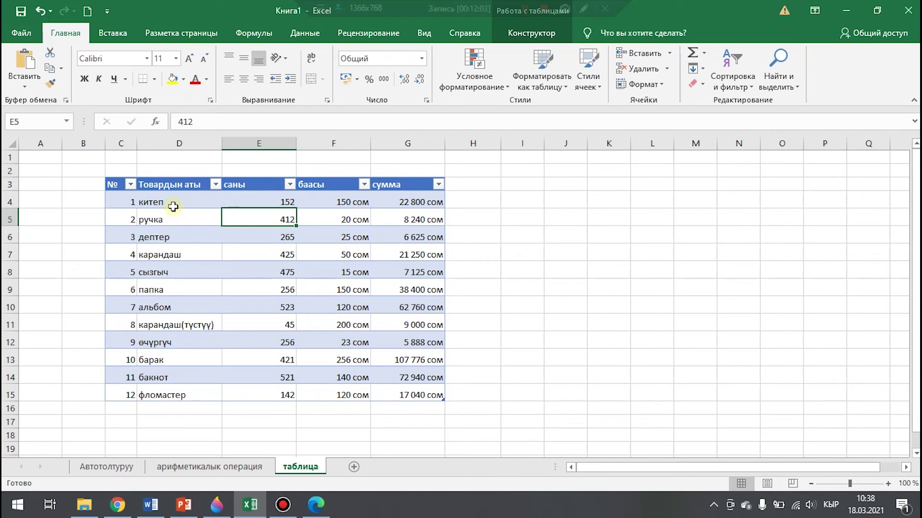
Step: Apply the medium table style with a gold header and grey banded rows to the goods table
{"action": "left_click", "coordinate": [174, 207]}
{"action": "left_click", "coordinate": [536, 33]}
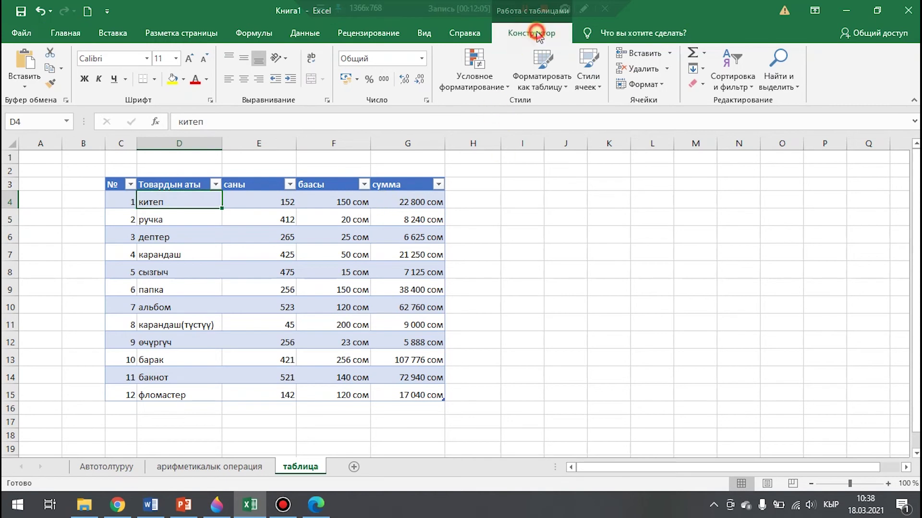
{"action": "left_click", "coordinate": [834, 93]}
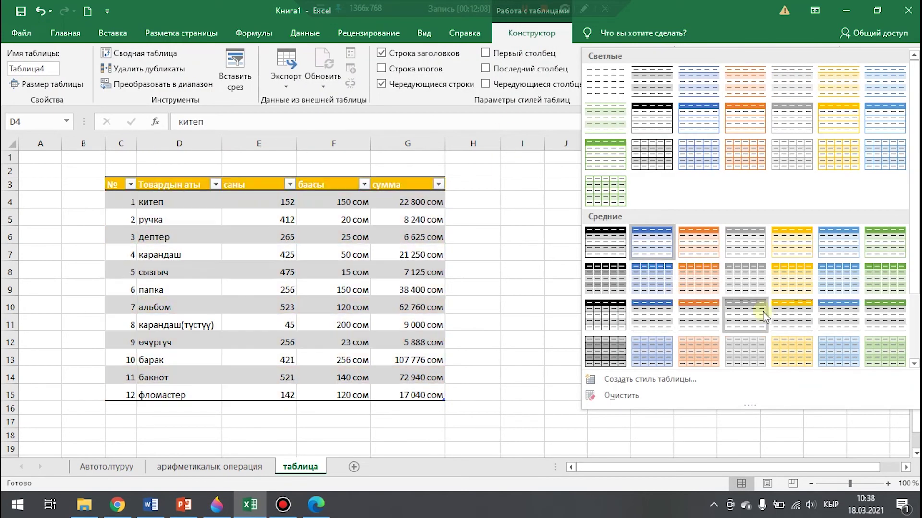
{"action": "left_click", "coordinate": [793, 312]}
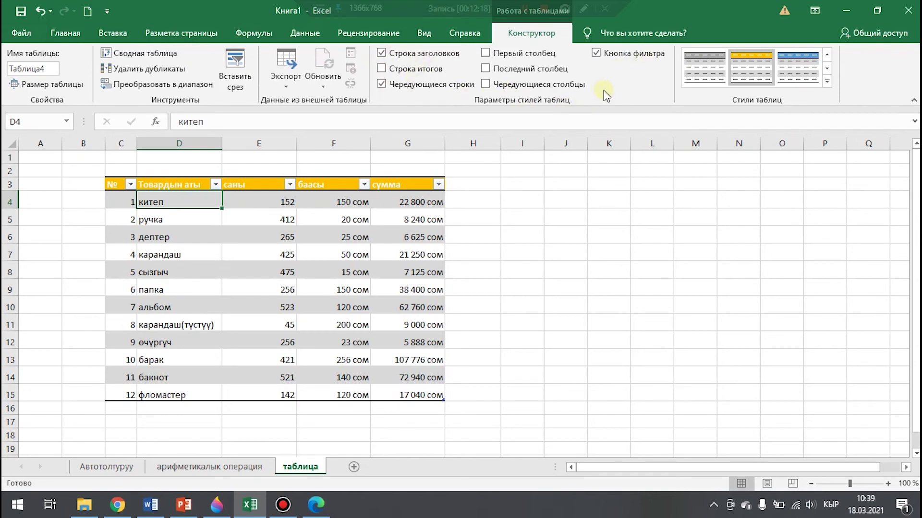
Step: Turn the table's header row off and back on
{"action": "left_click", "coordinate": [382, 54]}
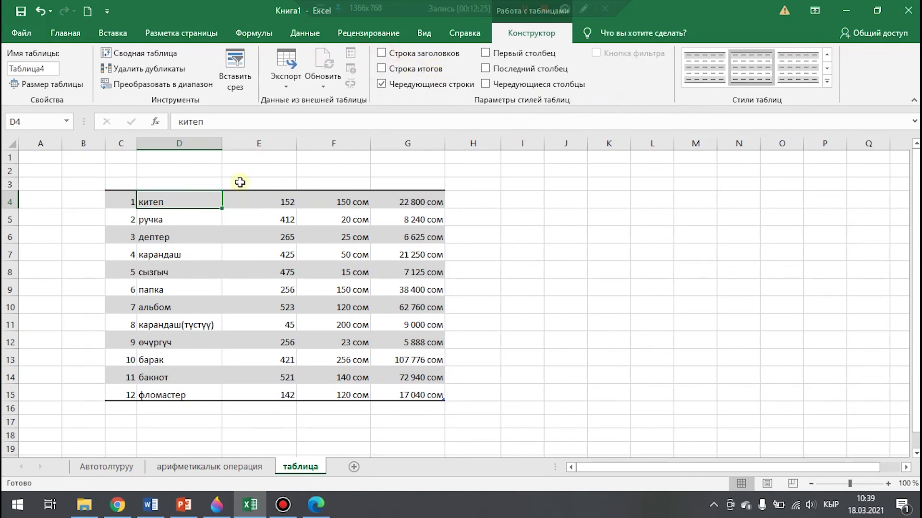
{"action": "left_click", "coordinate": [381, 53]}
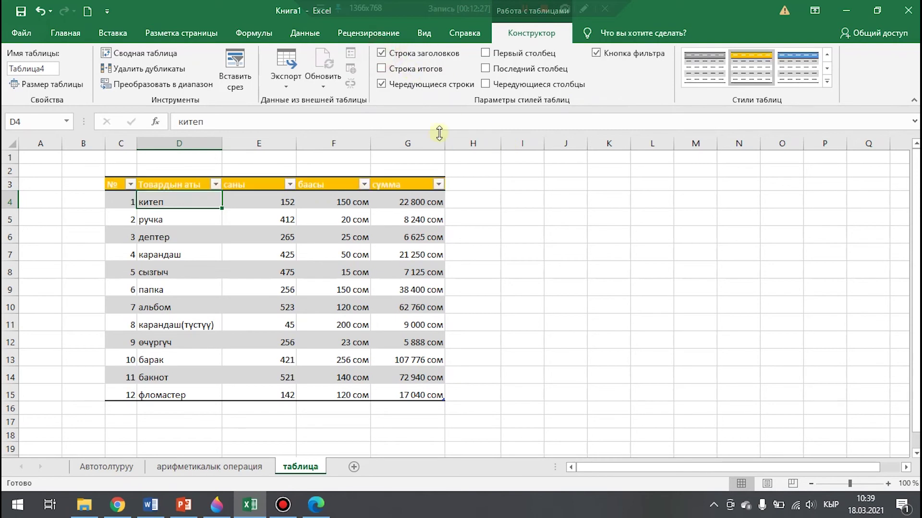
Step: Add a total row to the goods table and view the summary functions available for the сумма total
{"action": "left_click", "coordinate": [382, 70]}
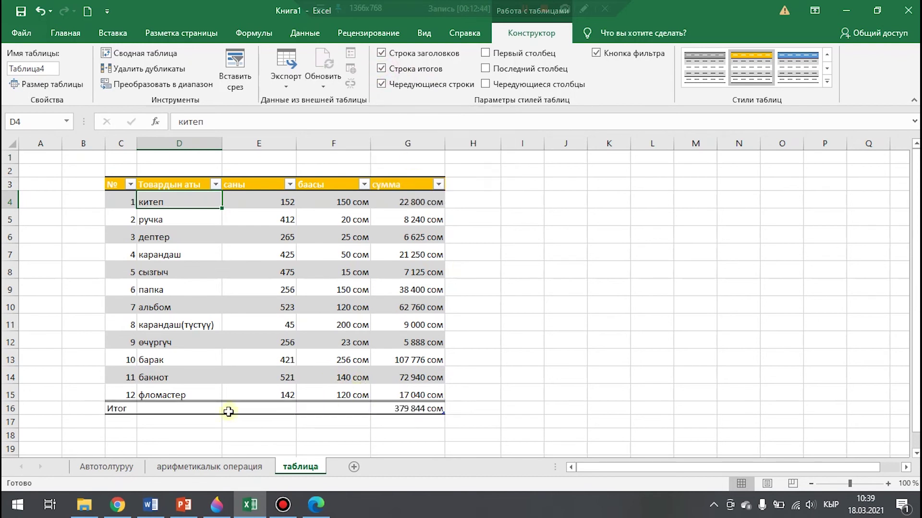
{"action": "scroll", "coordinate": [215, 418], "scroll_direction": "down", "scroll_amount": 1}
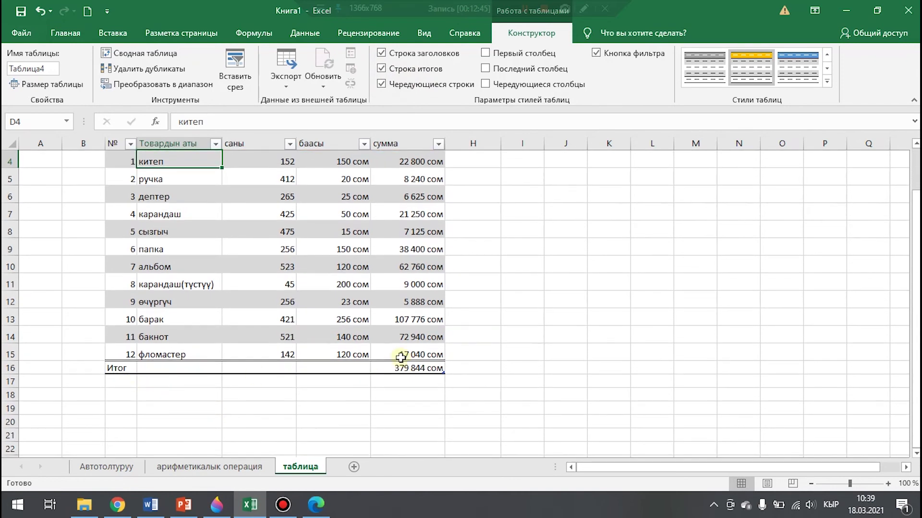
{"action": "left_click", "coordinate": [438, 369]}
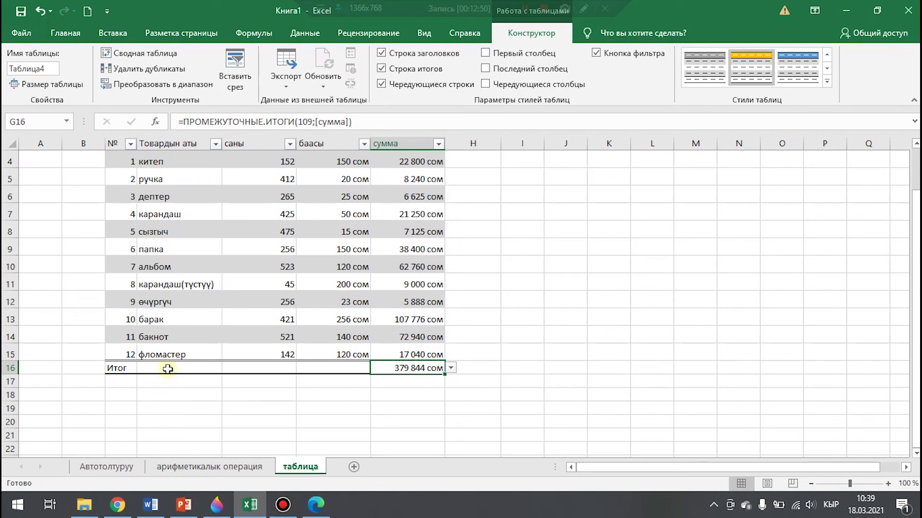
{"action": "left_click", "coordinate": [452, 369]}
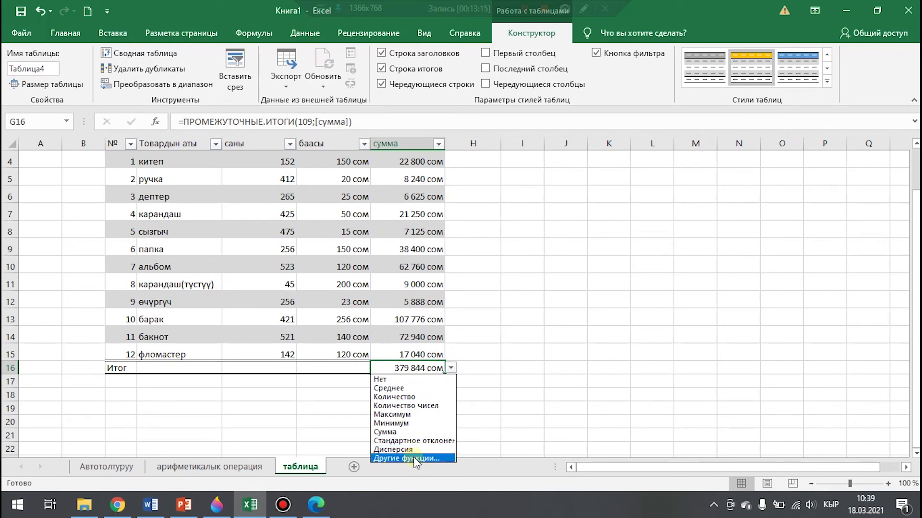
{"action": "left_click", "coordinate": [542, 386]}
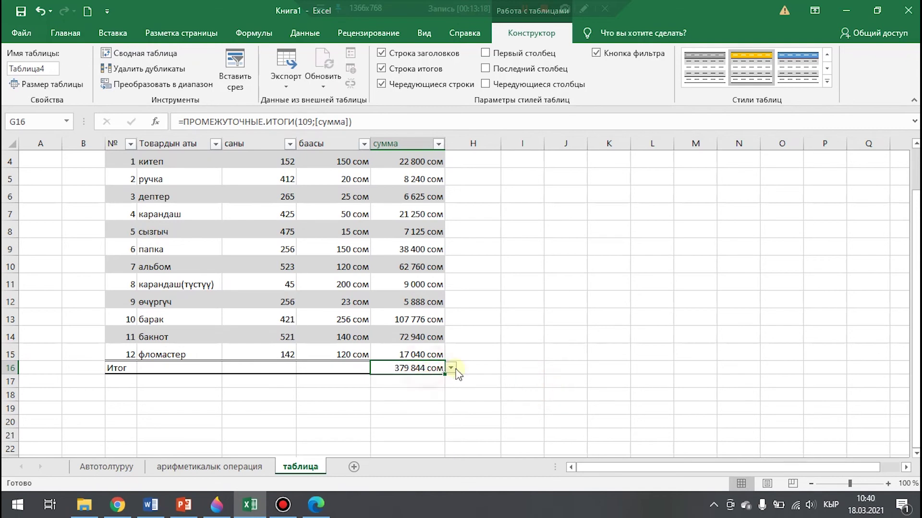
{"action": "scroll", "coordinate": [446, 269], "scroll_direction": "up", "scroll_amount": 1}
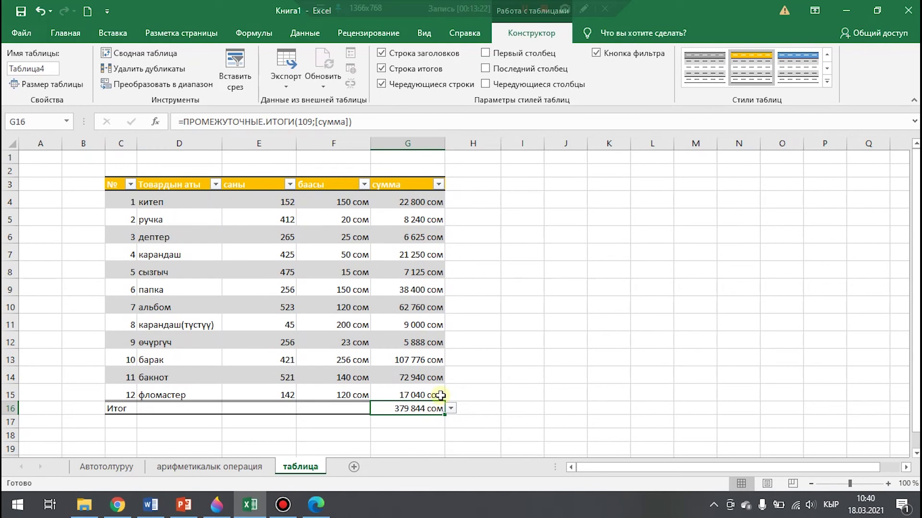
Step: Summarize the баасы column in the total row with the average function (Среднее)
{"action": "left_click", "coordinate": [350, 408]}
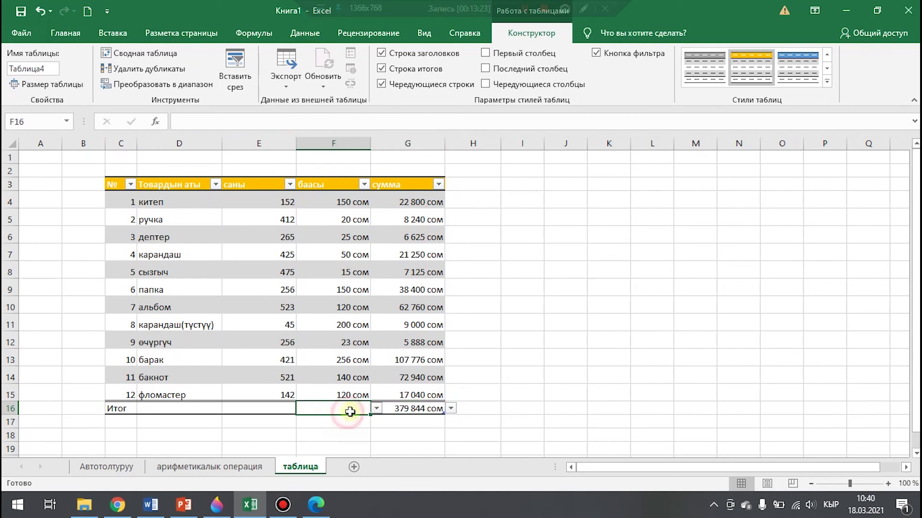
{"action": "left_click", "coordinate": [376, 409]}
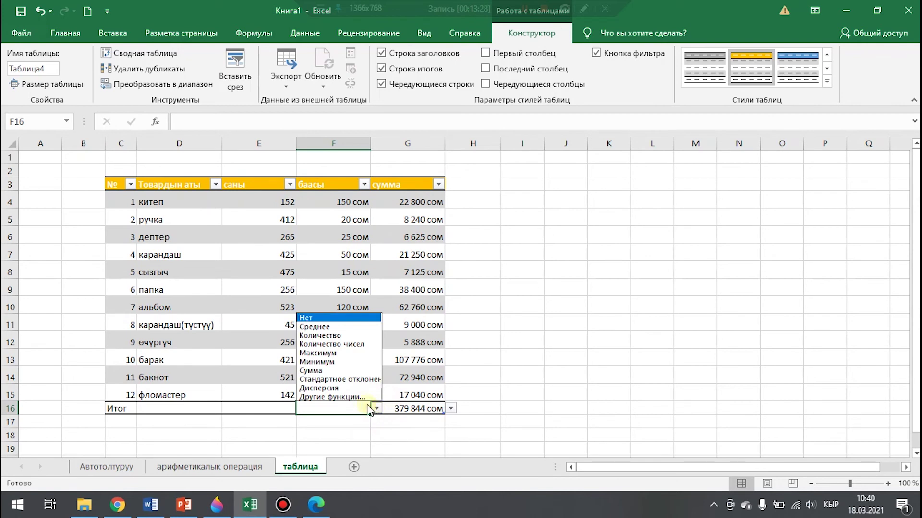
{"action": "left_click", "coordinate": [317, 326]}
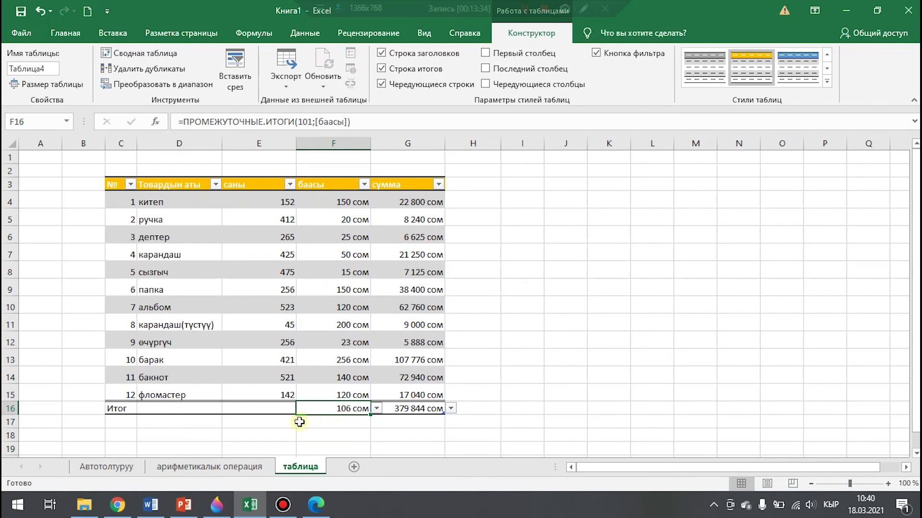
Step: Summarize the саны column in the total row with the sum function (Сумма)
{"action": "left_click", "coordinate": [284, 410]}
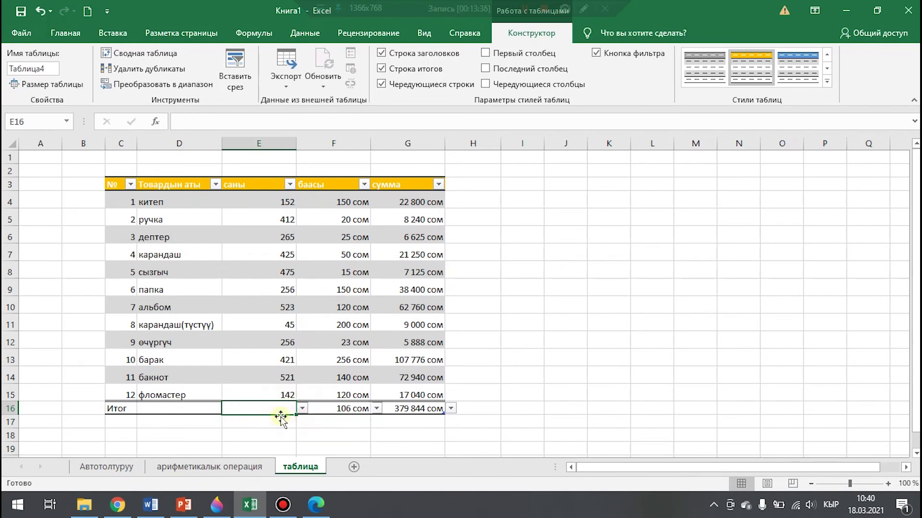
{"action": "left_click", "coordinate": [303, 409]}
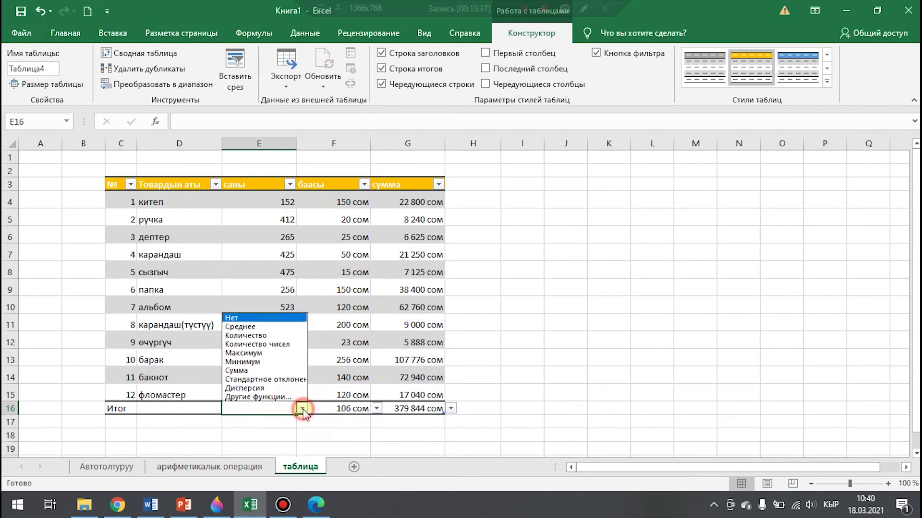
{"action": "left_click", "coordinate": [241, 373]}
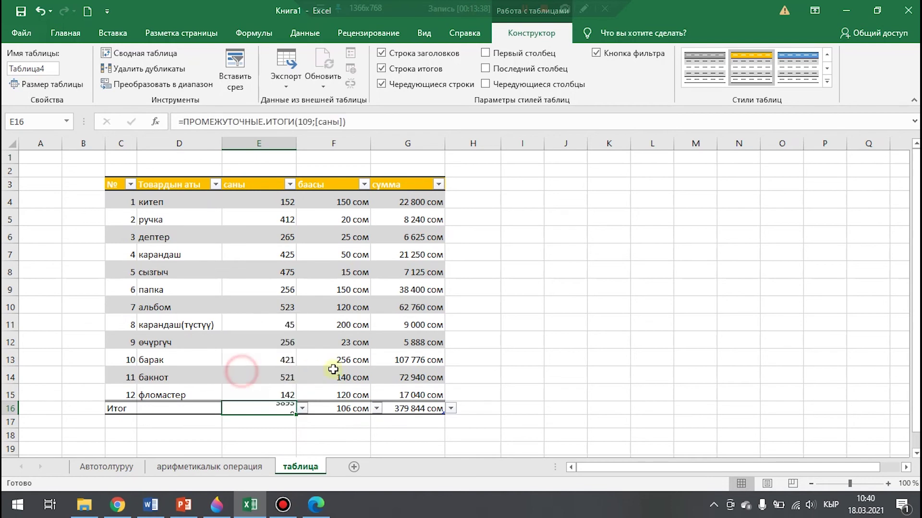
{"action": "left_click", "coordinate": [290, 424]}
{"action": "left_click", "coordinate": [427, 411]}
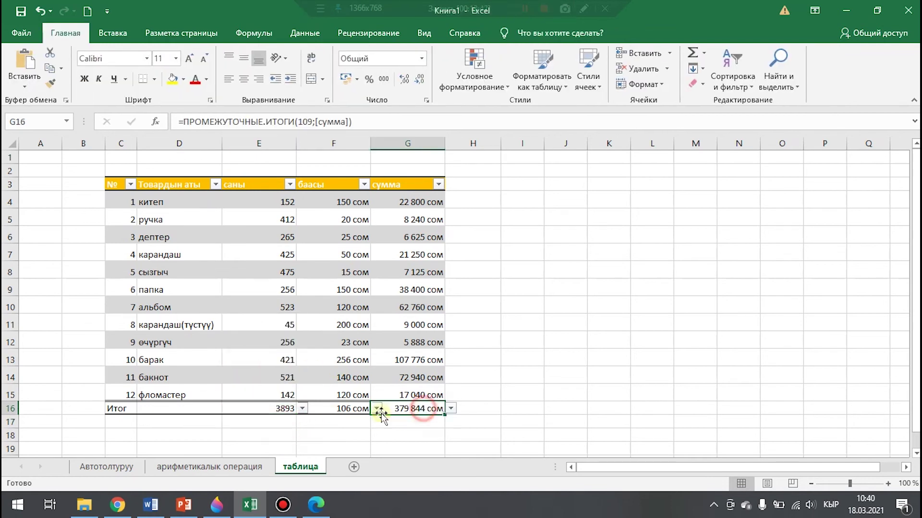
{"action": "left_click", "coordinate": [276, 407]}
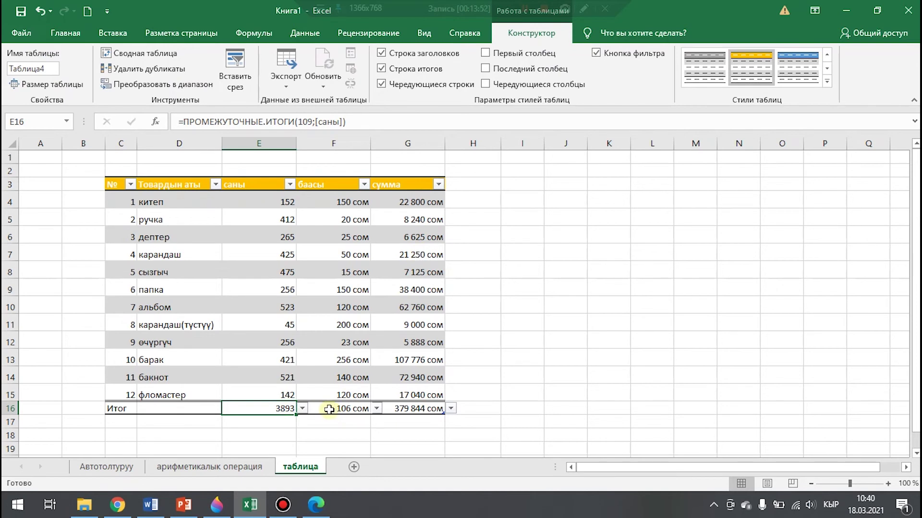
Step: Emphasize the table's last column, and turn the first-column emphasis on and back off
{"action": "left_click", "coordinate": [486, 54]}
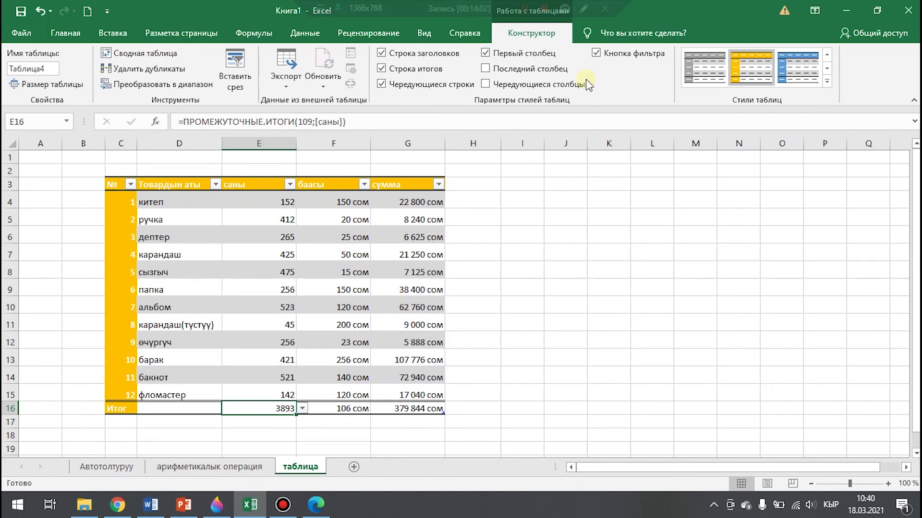
{"action": "left_click", "coordinate": [494, 70]}
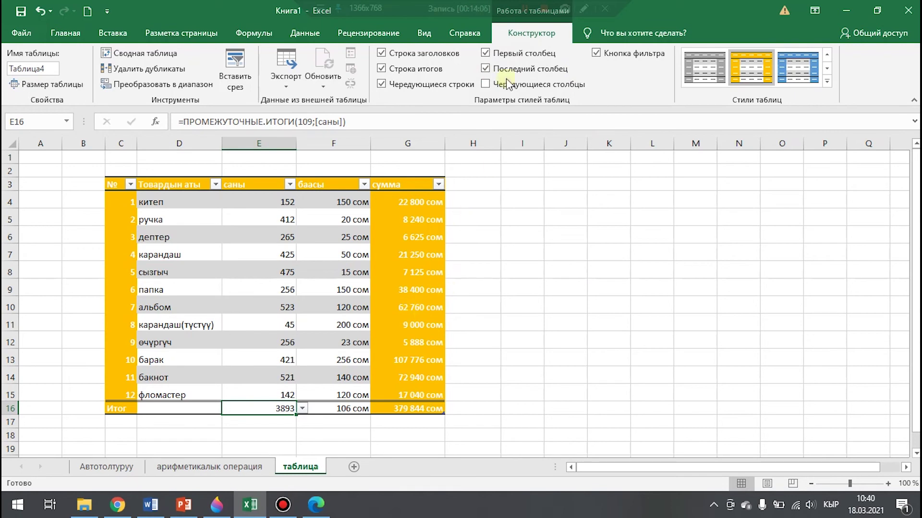
{"action": "left_click", "coordinate": [485, 53]}
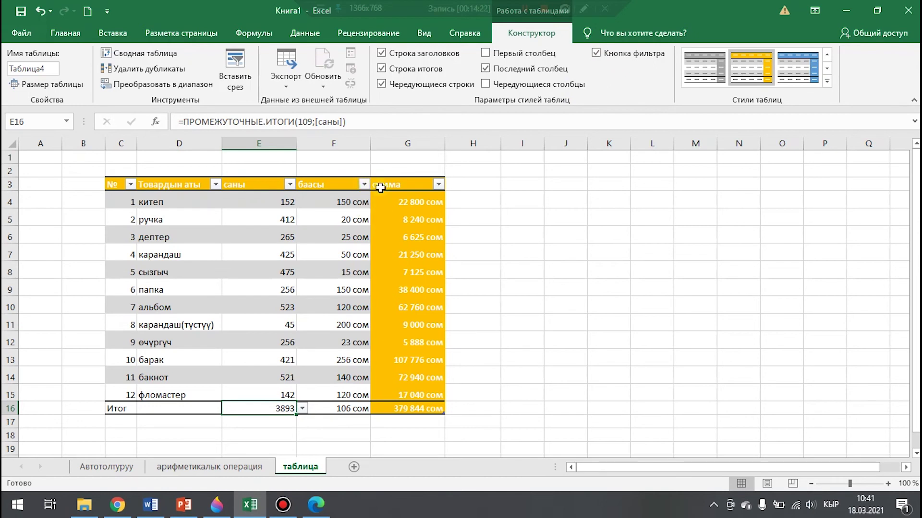
Step: Turn the table's filter buttons off and back on, and view the sort and filter options of the саны column
{"action": "left_click", "coordinate": [597, 54]}
{"action": "left_click", "coordinate": [596, 53]}
{"action": "left_click", "coordinate": [289, 184]}
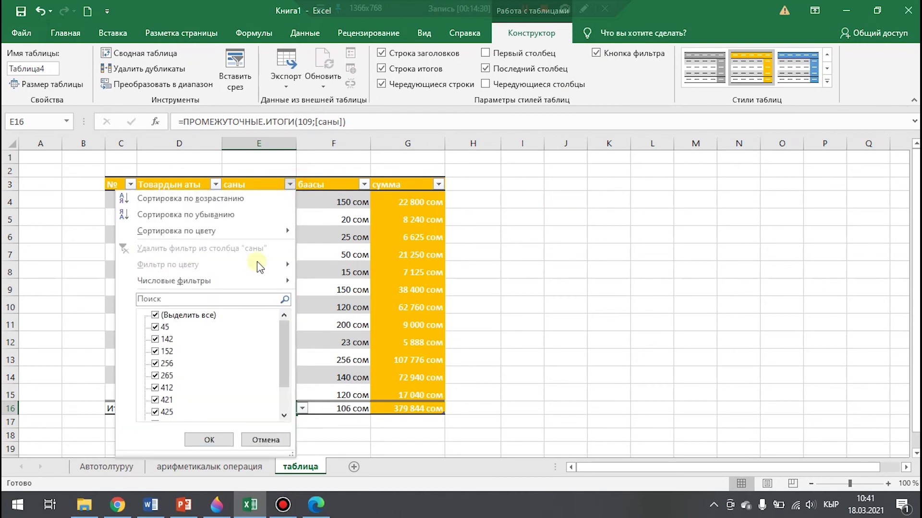
{"action": "mouse_move", "coordinate": [279, 232]}
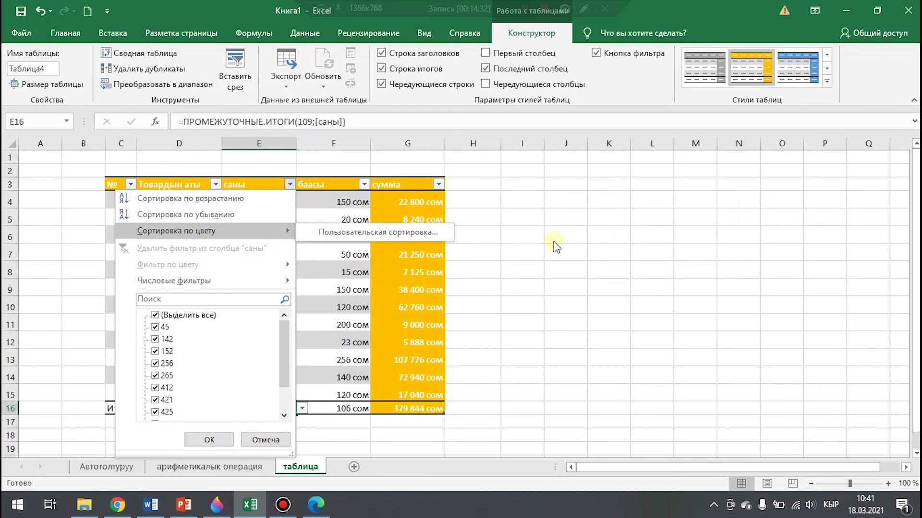
{"action": "left_click", "coordinate": [554, 246]}
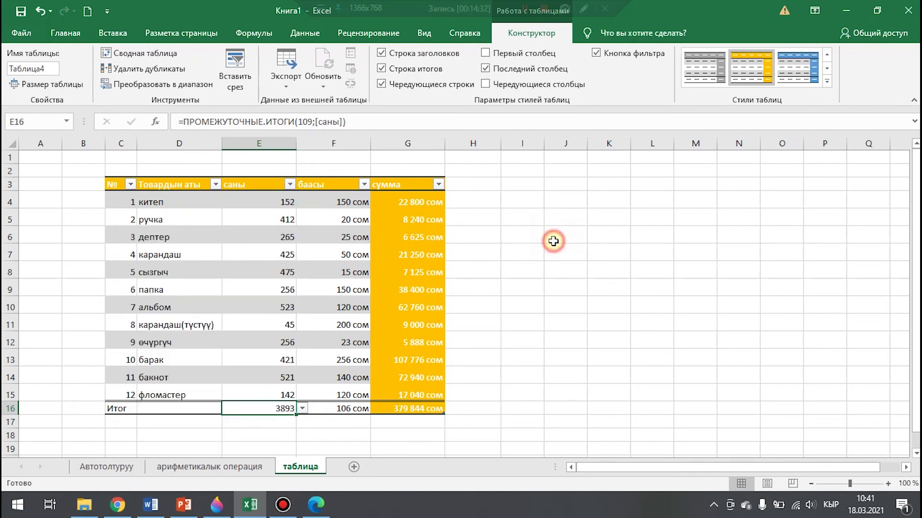
Step: Start a less-than conditional formatting rule for the баасы values in F4:F15
{"action": "left_click", "coordinate": [65, 35]}
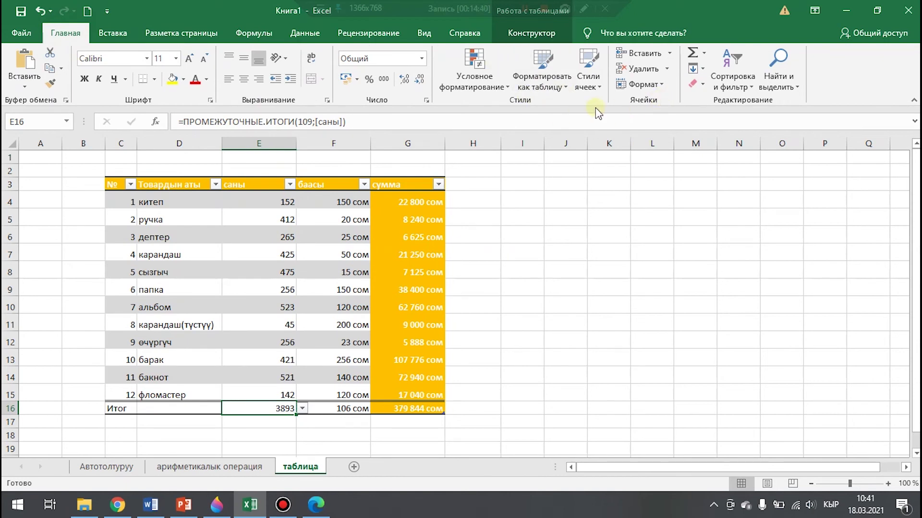
{"action": "left_click", "coordinate": [508, 89]}
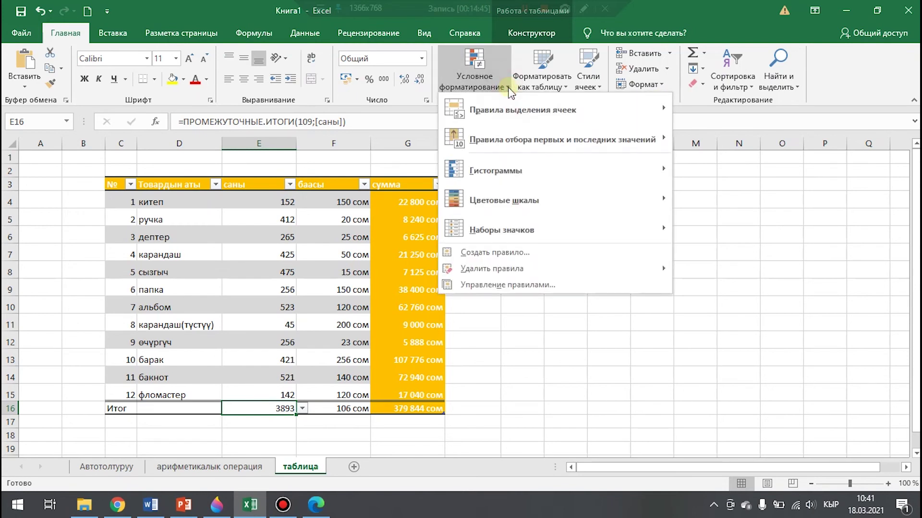
{"action": "left_click", "coordinate": [504, 359]}
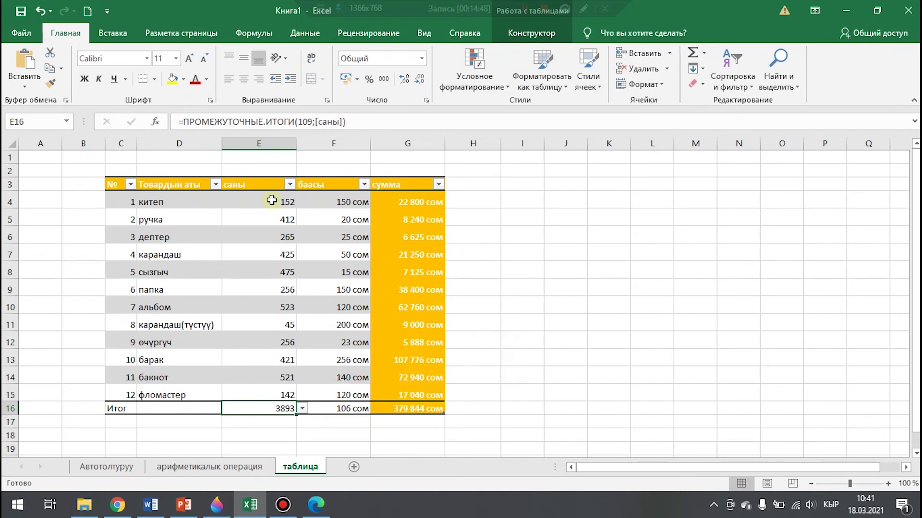
{"action": "left_click_drag", "start_coordinate": [335, 201], "coordinate": [337, 394]}
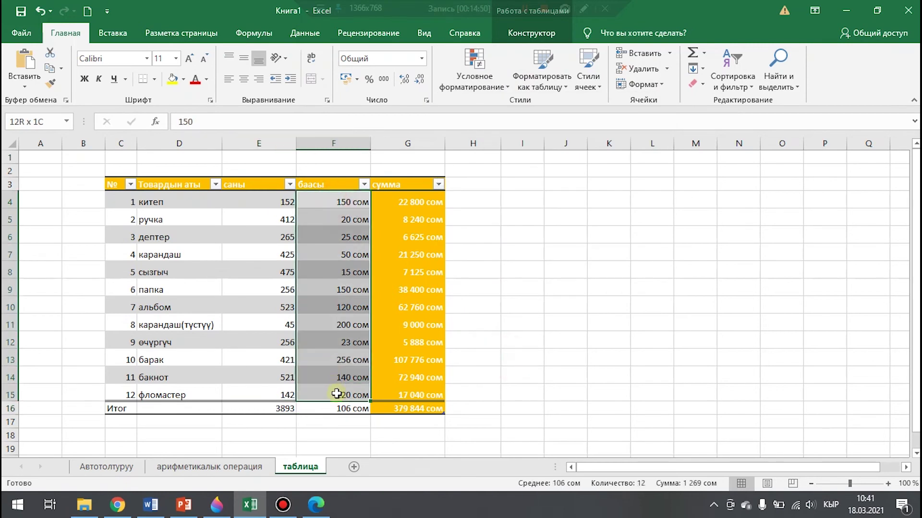
{"action": "left_click", "coordinate": [509, 92]}
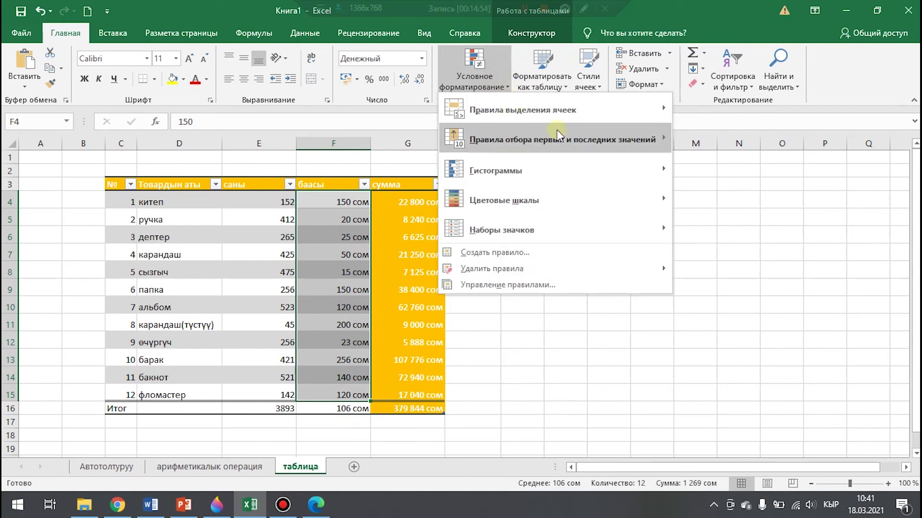
{"action": "mouse_move", "coordinate": [590, 103]}
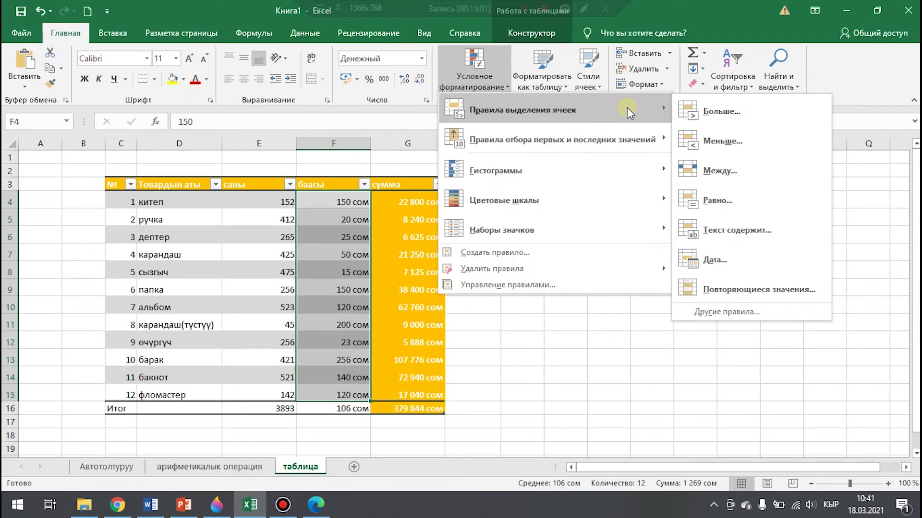
{"action": "left_click", "coordinate": [747, 141]}
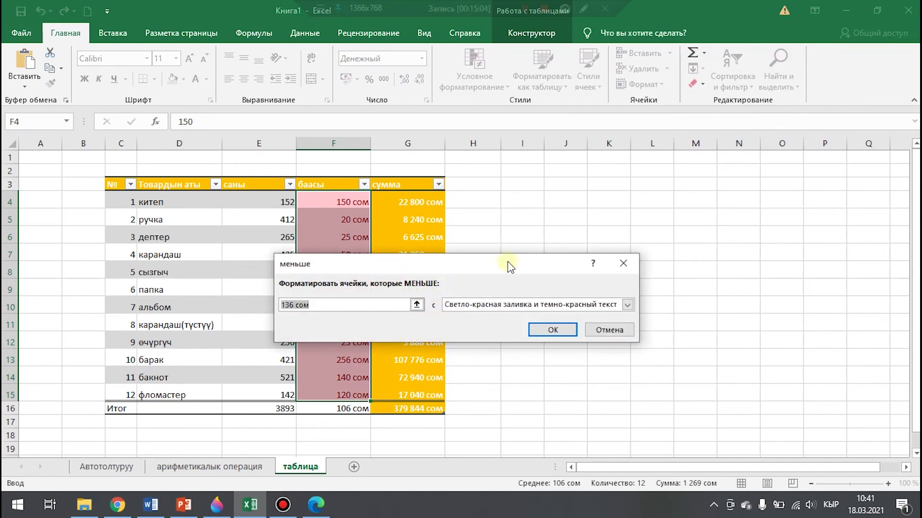
Step: Try to highlight баасы values below 50 сом with the Светло-красная заливка format
{"action": "left_click_drag", "start_coordinate": [508, 261], "coordinate": [690, 248]}
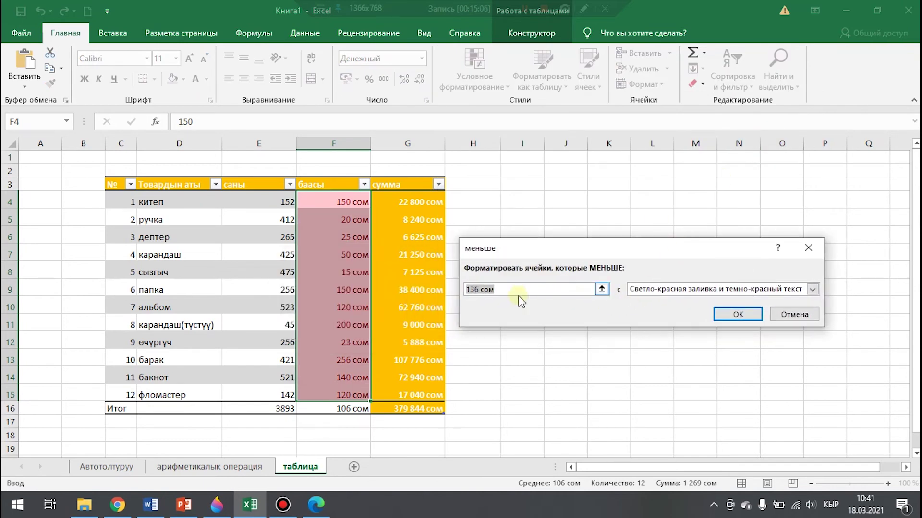
{"action": "left_click", "coordinate": [479, 289]}
{"action": "key", "text": "BackSpace"}
{"action": "key", "text": "BackSpace"}
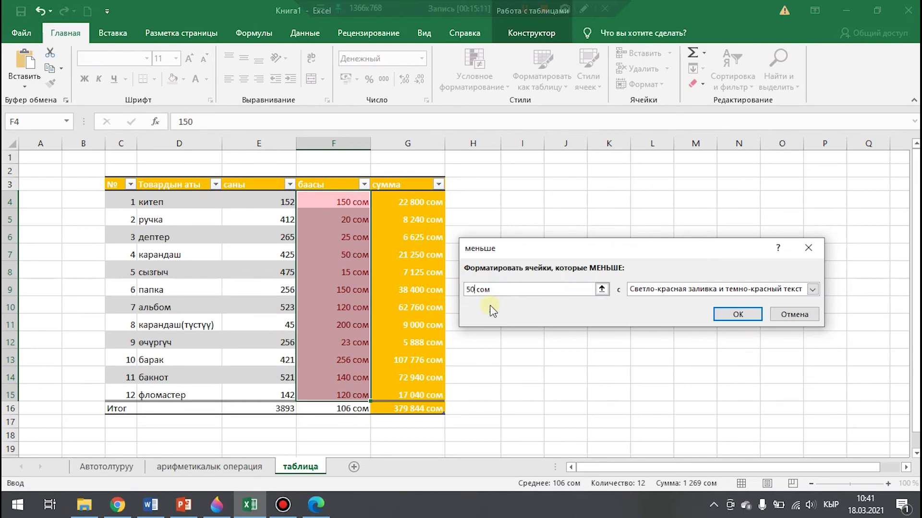
{"action": "left_click", "coordinate": [812, 290]}
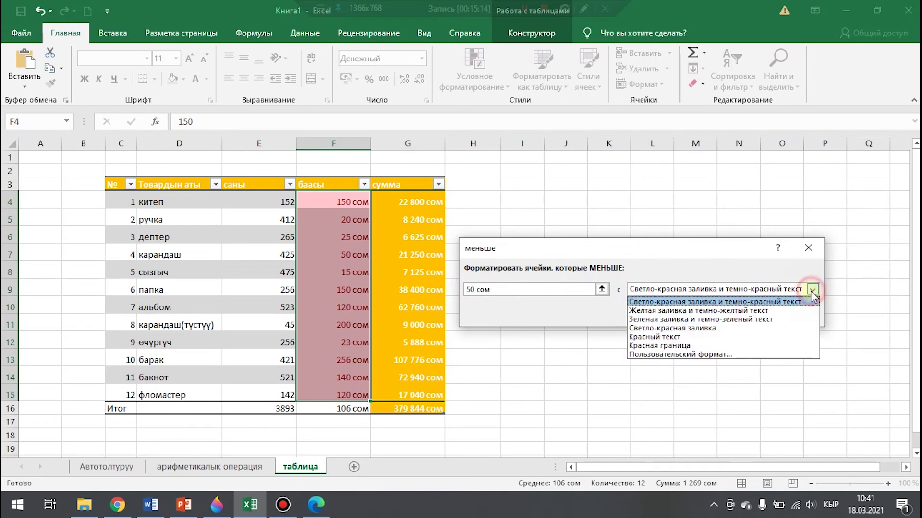
{"action": "left_click", "coordinate": [668, 329]}
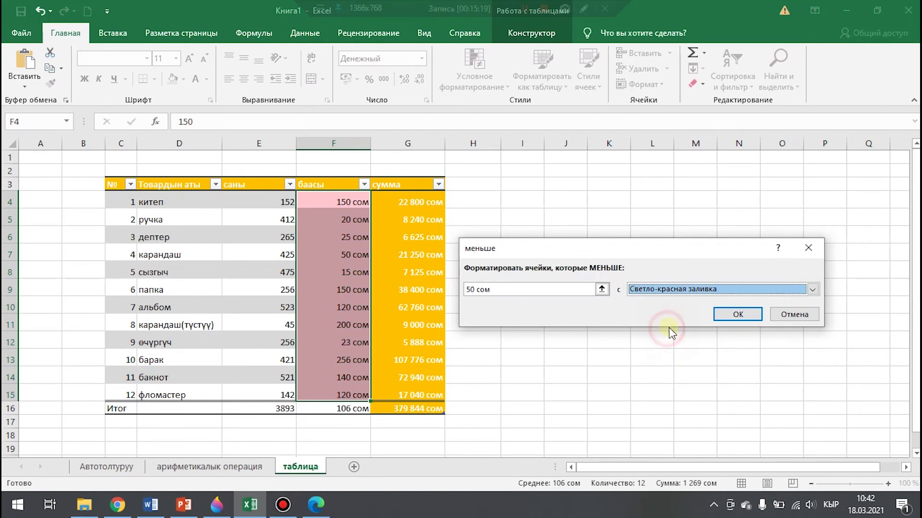
{"action": "left_click", "coordinate": [744, 322]}
{"action": "left_click", "coordinate": [505, 304]}
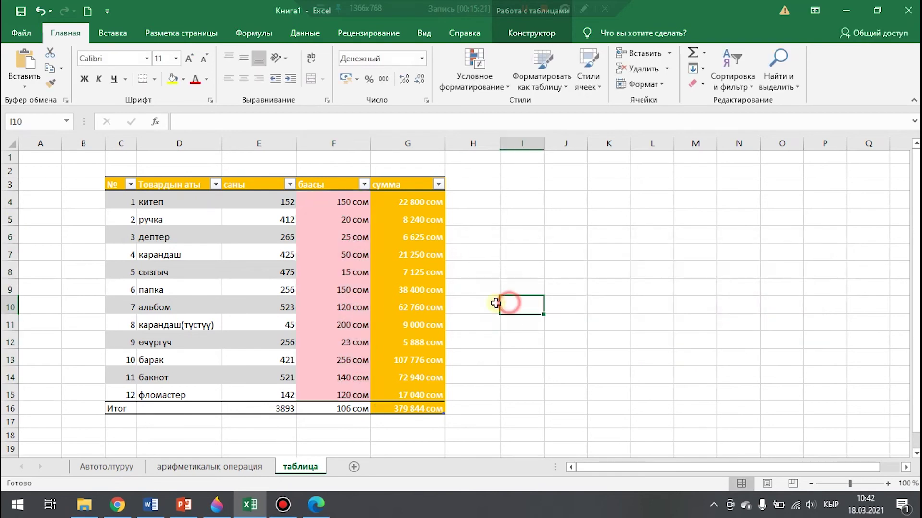
Step: Undo the light red highlighting rule on the баасы values in F4:F15
{"action": "left_click", "coordinate": [333, 276]}
{"action": "left_click_drag", "start_coordinate": [345, 202], "coordinate": [341, 393]}
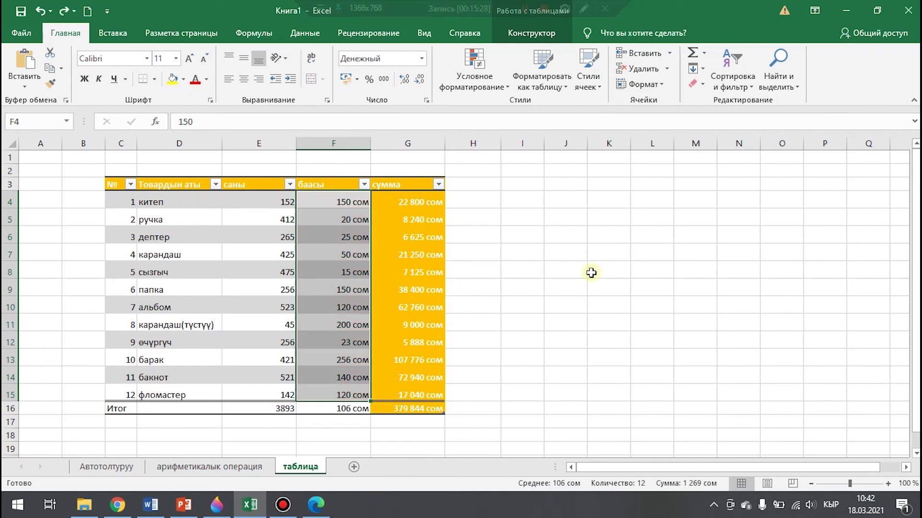
Step: Preview gradient data bar styles on the баасы values in F4:F15 without applying one
{"action": "left_click", "coordinate": [348, 237]}
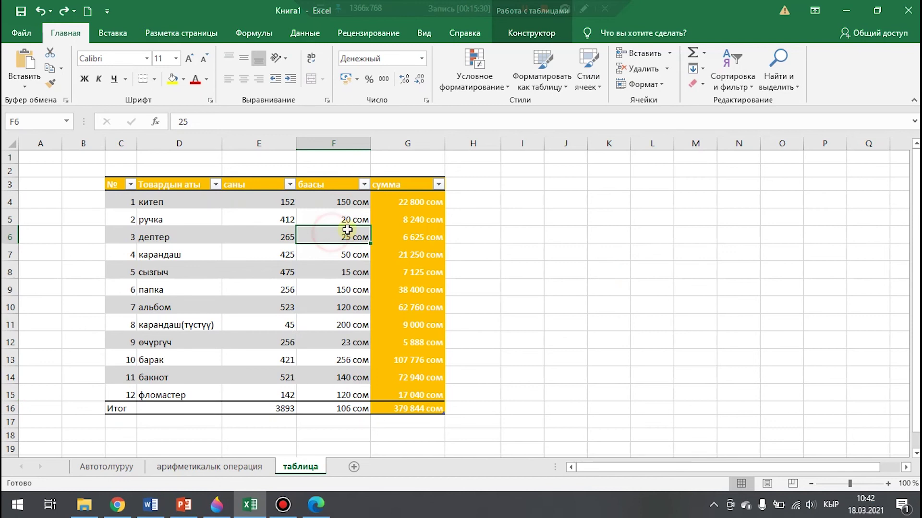
{"action": "left_click", "coordinate": [344, 203]}
{"action": "left_click", "coordinate": [504, 88]}
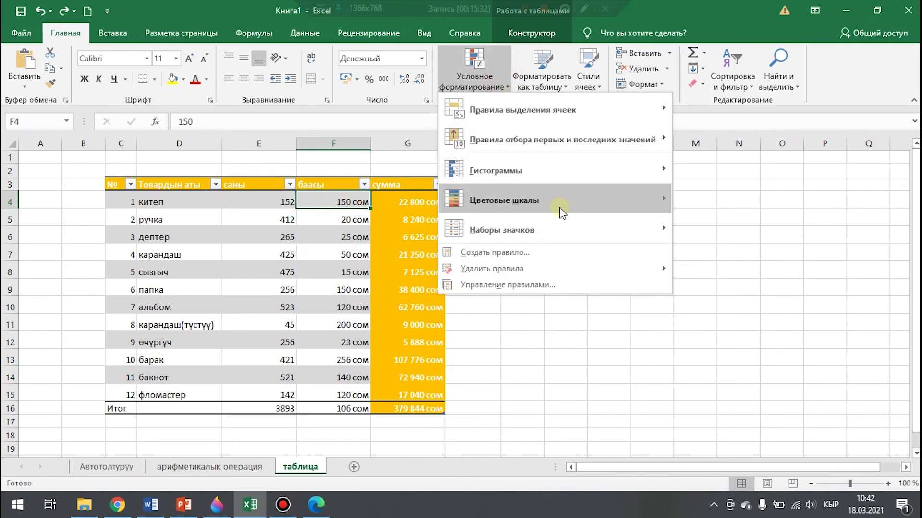
{"action": "mouse_move", "coordinate": [578, 175]}
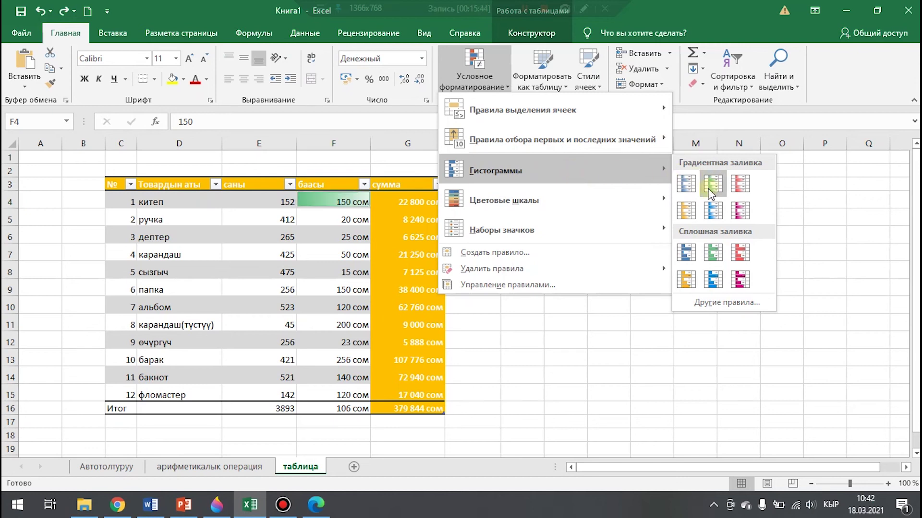
{"action": "key", "text": "Escape"}
{"action": "key", "text": "Escape"}
{"action": "left_click_drag", "start_coordinate": [330, 201], "coordinate": [349, 392]}
{"action": "left_click", "coordinate": [490, 86]}
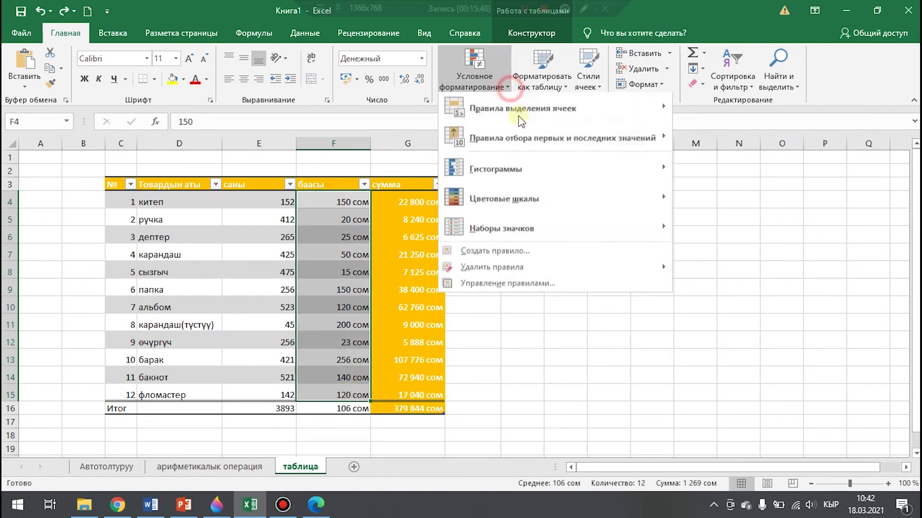
{"action": "mouse_move", "coordinate": [532, 169]}
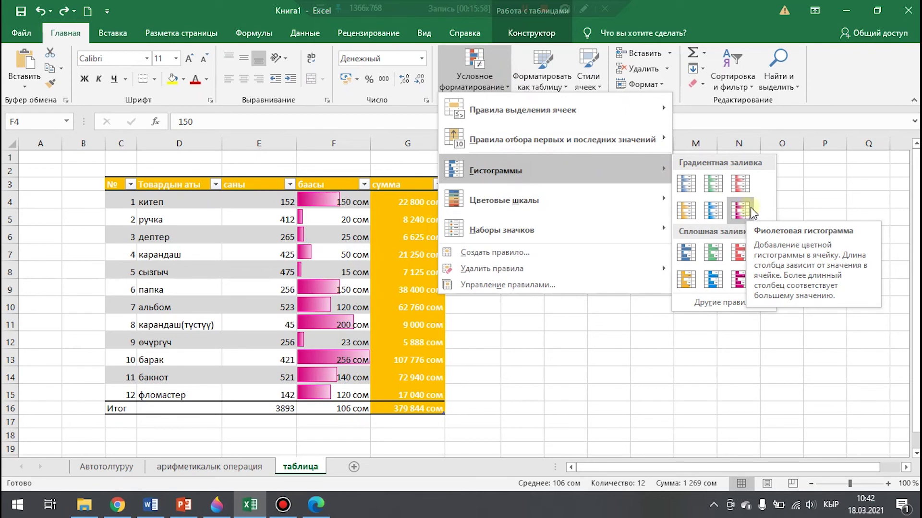
{"action": "left_click", "coordinate": [857, 206]}
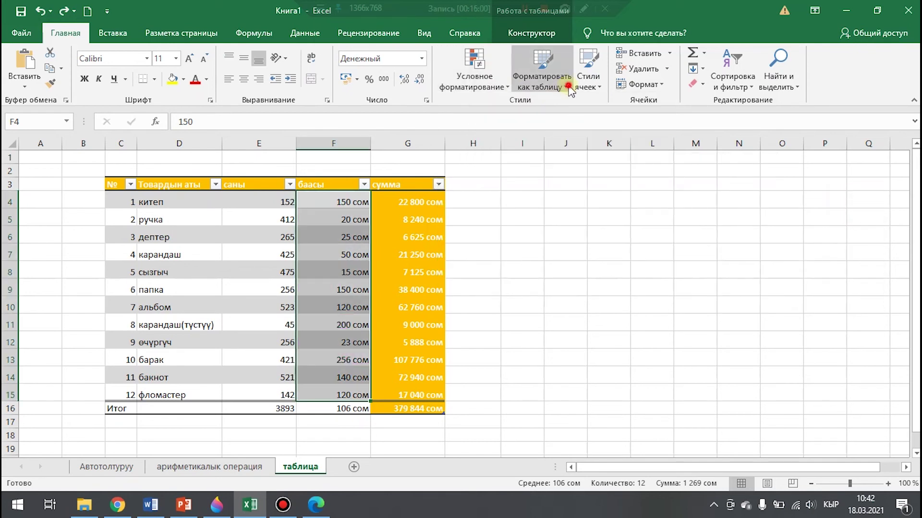
Step: Browse the light, medium and dark table styles and leave the current table style in place
{"action": "left_click", "coordinate": [564, 89]}
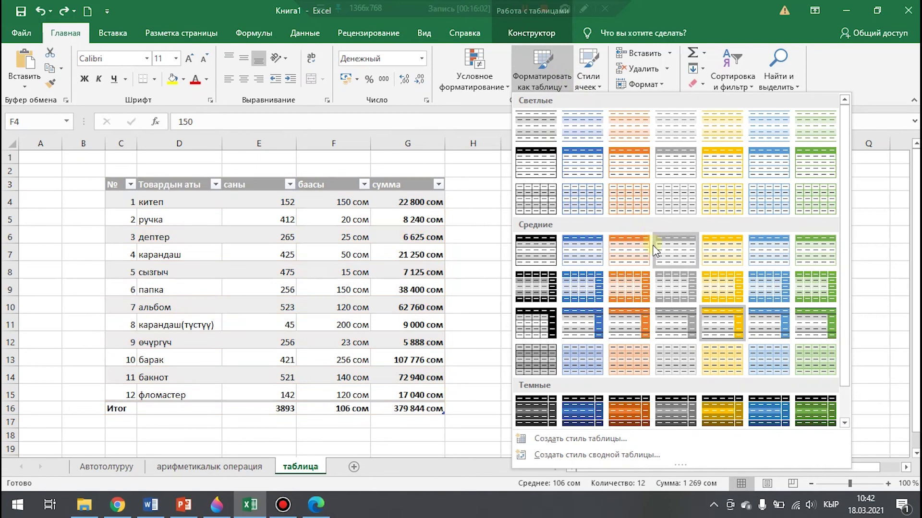
{"action": "scroll", "coordinate": [654, 240], "scroll_direction": "down", "scroll_amount": 1}
{"action": "scroll", "coordinate": [652, 265], "scroll_direction": "up", "scroll_amount": 1}
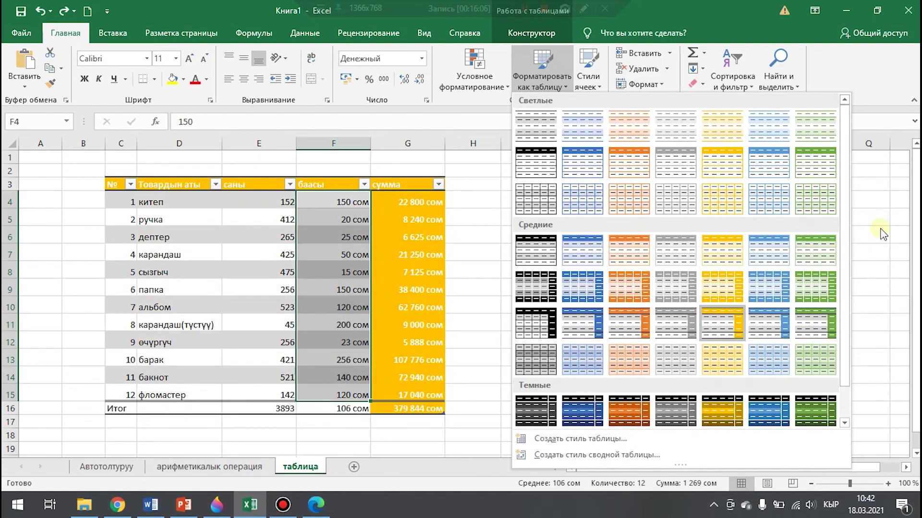
{"action": "left_click", "coordinate": [883, 234]}
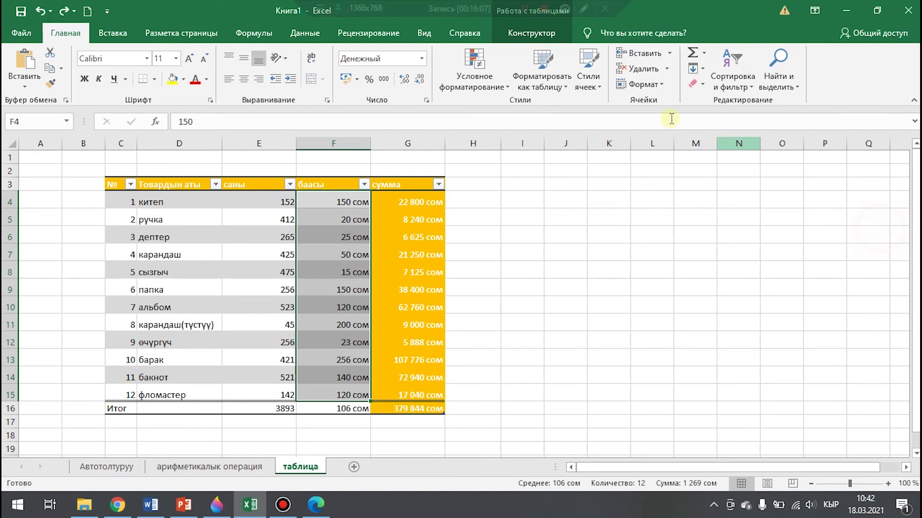
Step: Browse the available cell styles for the баасы values and for cells E15:F15 without applying any
{"action": "left_click", "coordinate": [602, 89]}
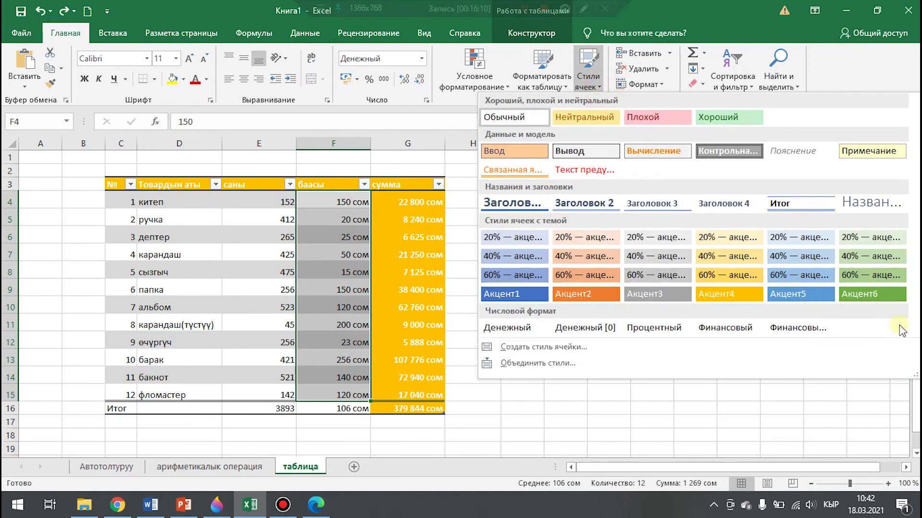
{"action": "left_click", "coordinate": [229, 376]}
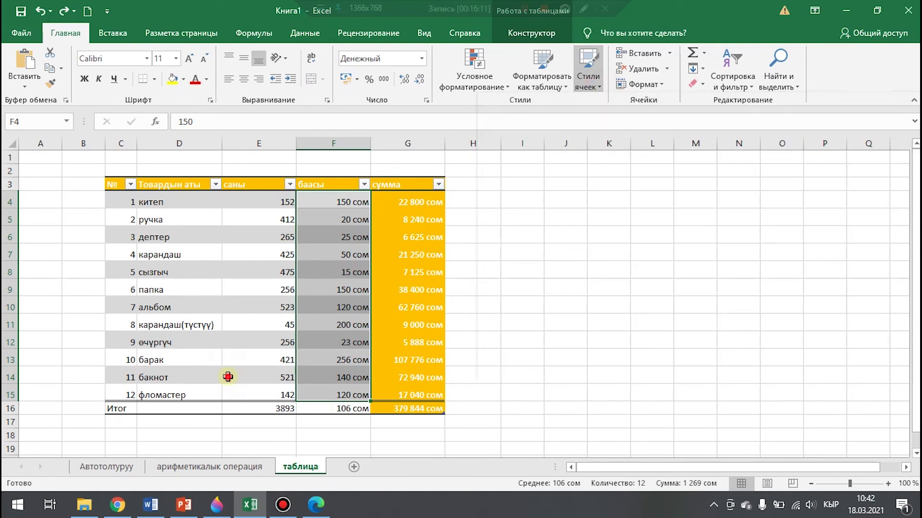
{"action": "left_click", "coordinate": [318, 256]}
{"action": "left_click_drag", "start_coordinate": [242, 392], "coordinate": [353, 393]}
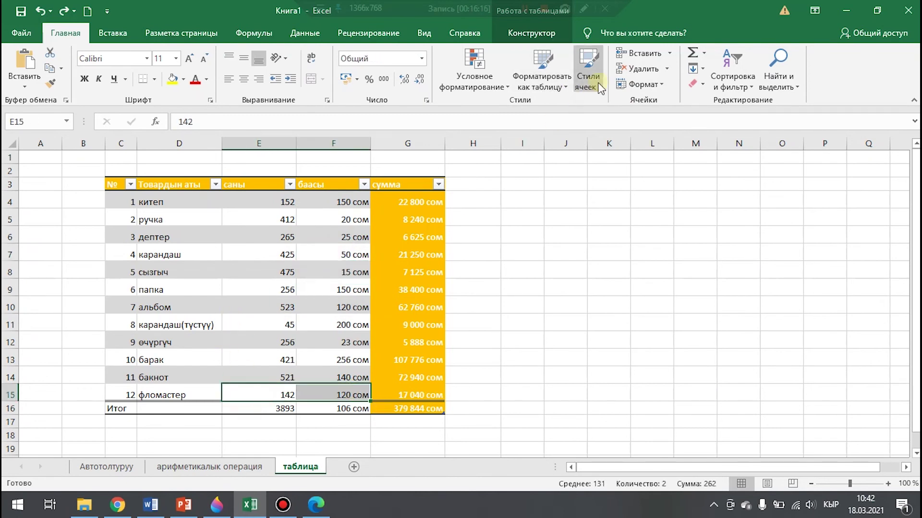
{"action": "left_click", "coordinate": [596, 84]}
{"action": "left_click", "coordinate": [569, 424]}
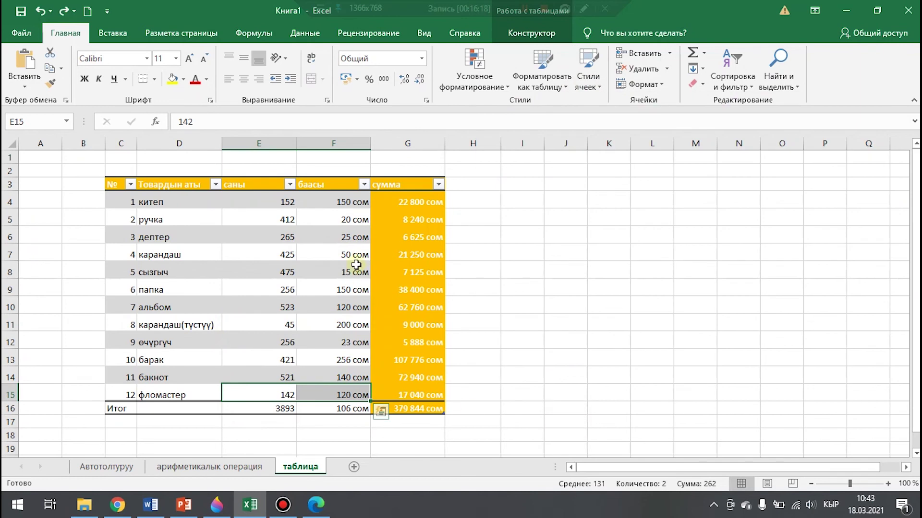
Step: Preview cell styles on the китеп cell and styles such as Хороший on the ручка cell without applying any
{"action": "left_click", "coordinate": [331, 238]}
{"action": "left_click", "coordinate": [147, 202]}
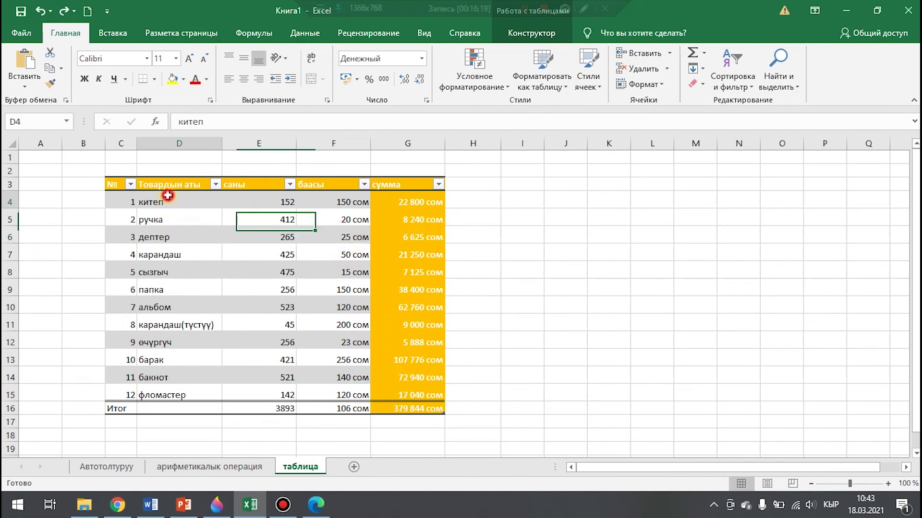
{"action": "left_click", "coordinate": [599, 86]}
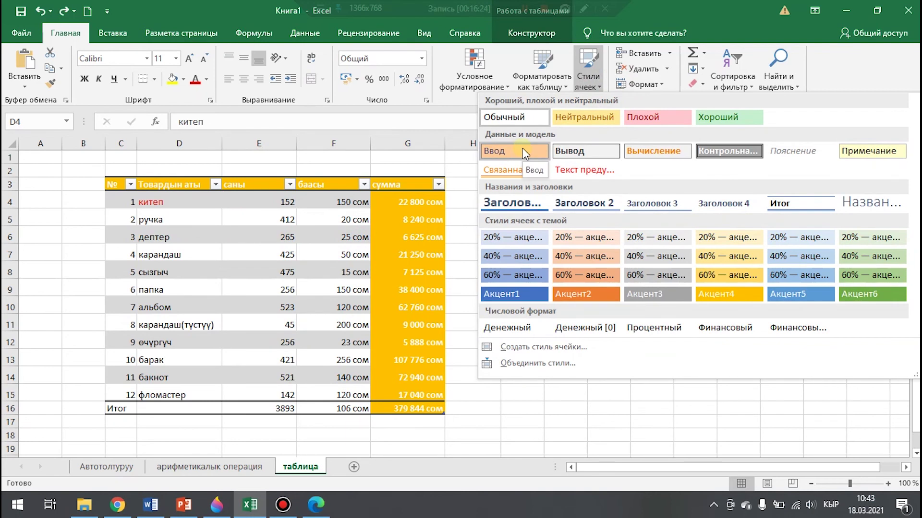
{"action": "left_click", "coordinate": [185, 232]}
{"action": "left_click", "coordinate": [183, 230]}
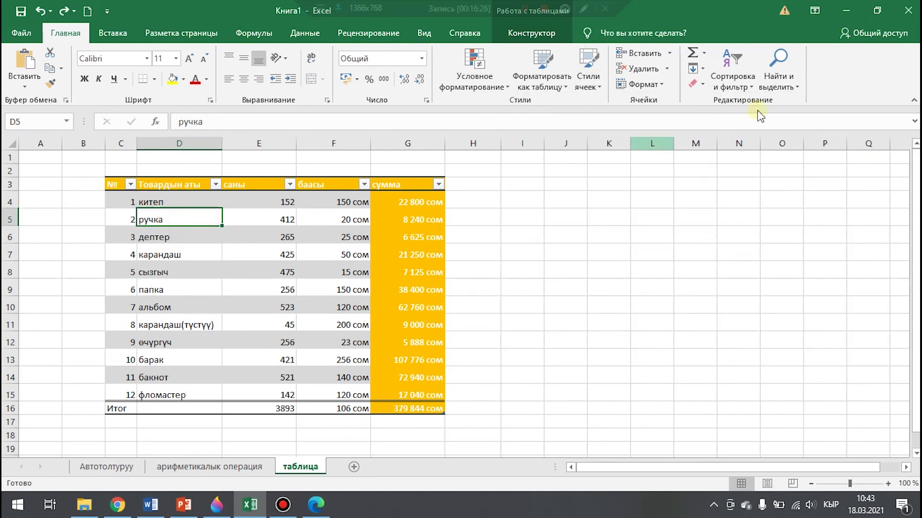
{"action": "left_click", "coordinate": [601, 91]}
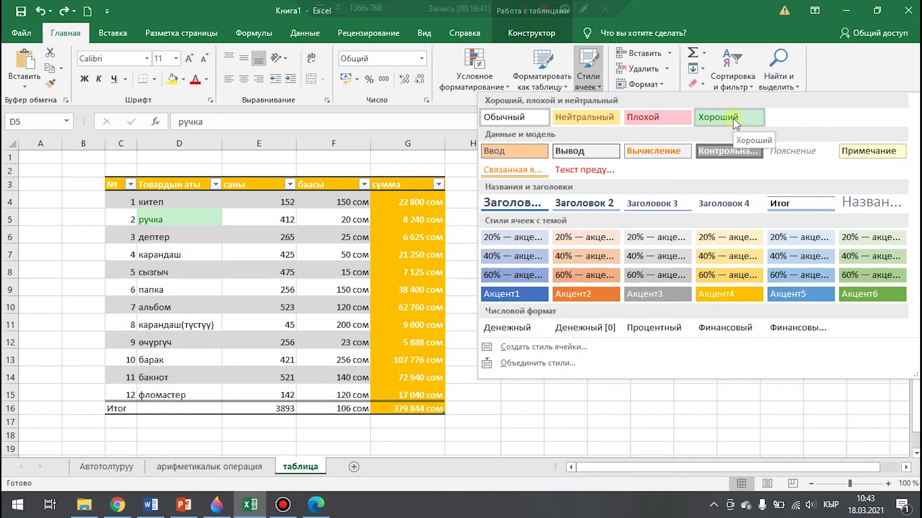
{"action": "left_click", "coordinate": [496, 253]}
{"action": "left_click", "coordinate": [496, 253]}
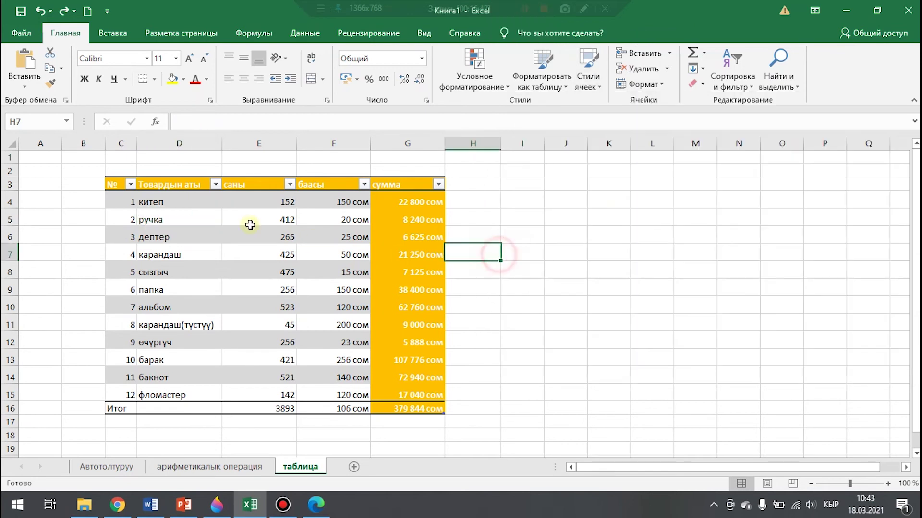
Step: Look over the sort and filter options of the Товардын аты column and the general sorting and filtering commands
{"action": "left_click", "coordinate": [164, 205]}
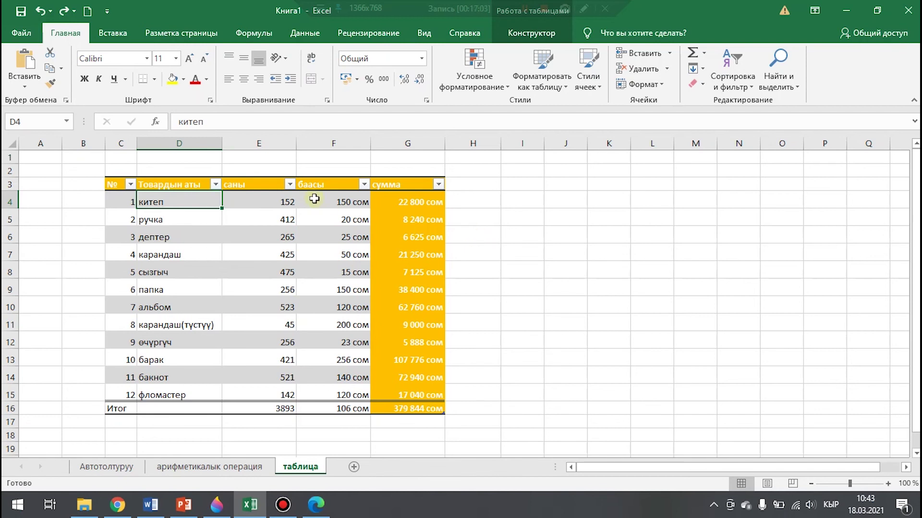
{"action": "left_click", "coordinate": [267, 223]}
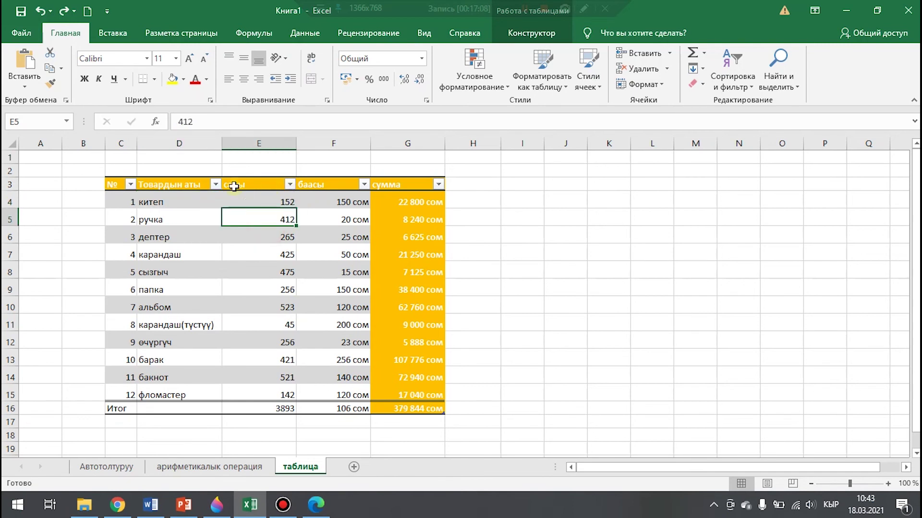
{"action": "left_click", "coordinate": [216, 185]}
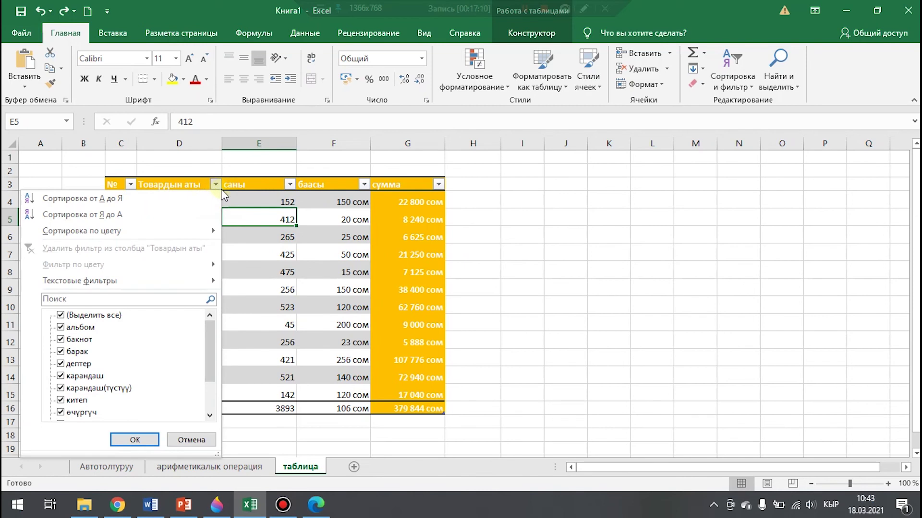
{"action": "left_click", "coordinate": [641, 246]}
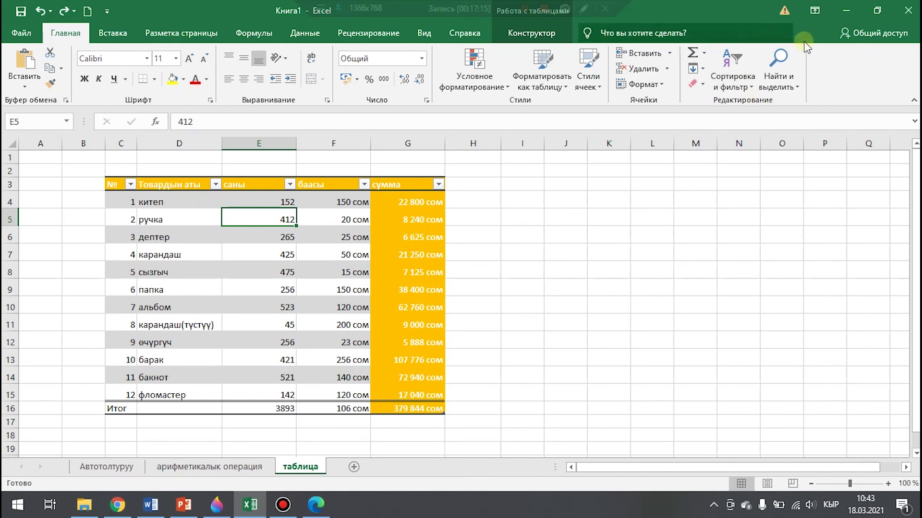
{"action": "left_click", "coordinate": [756, 88]}
{"action": "left_click", "coordinate": [677, 265]}
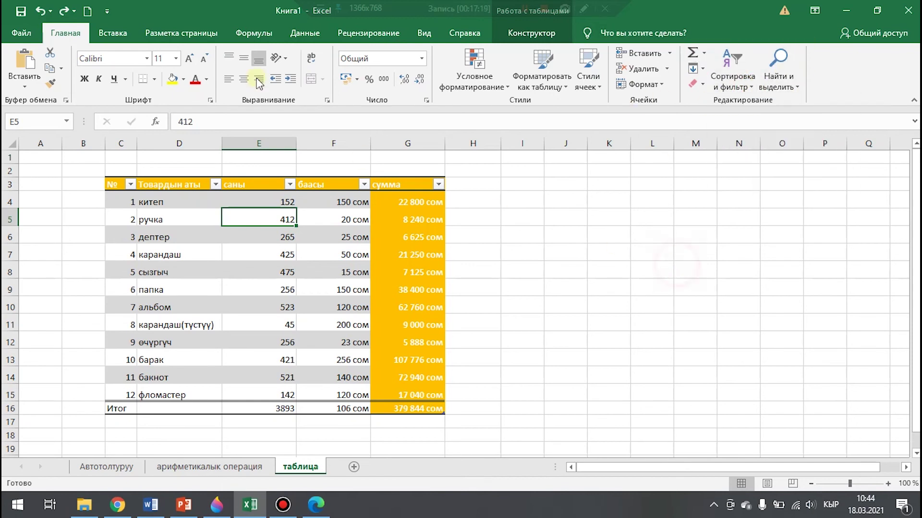
{"action": "left_click", "coordinate": [302, 33]}
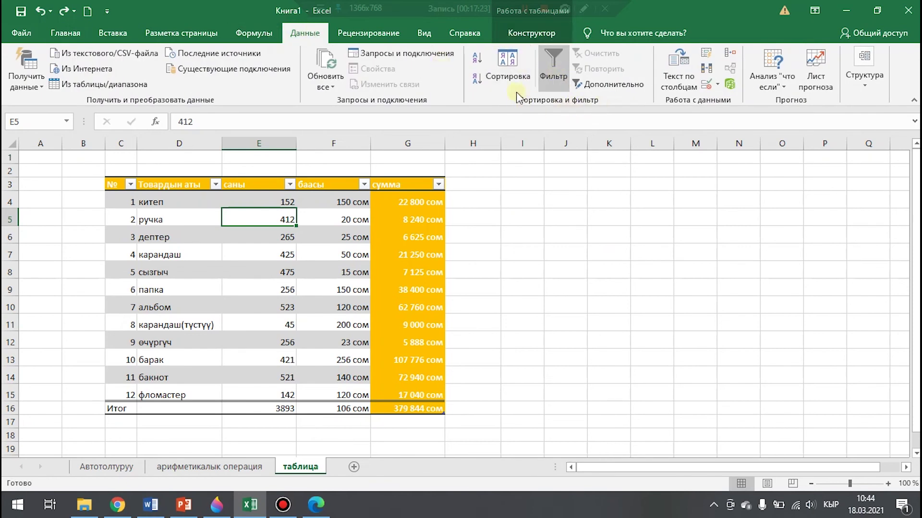
Step: Sort the table by the Товардын аты column from А to Я
{"action": "left_click", "coordinate": [57, 33]}
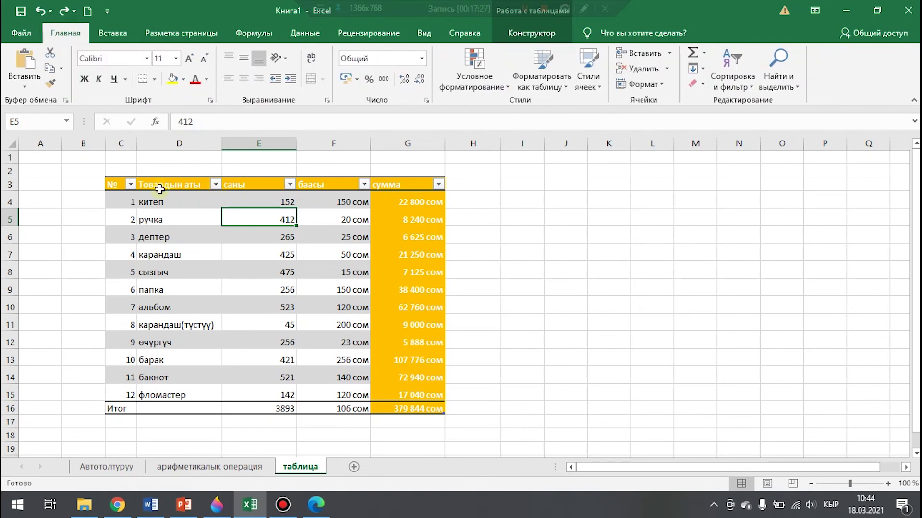
{"action": "left_click", "coordinate": [216, 185]}
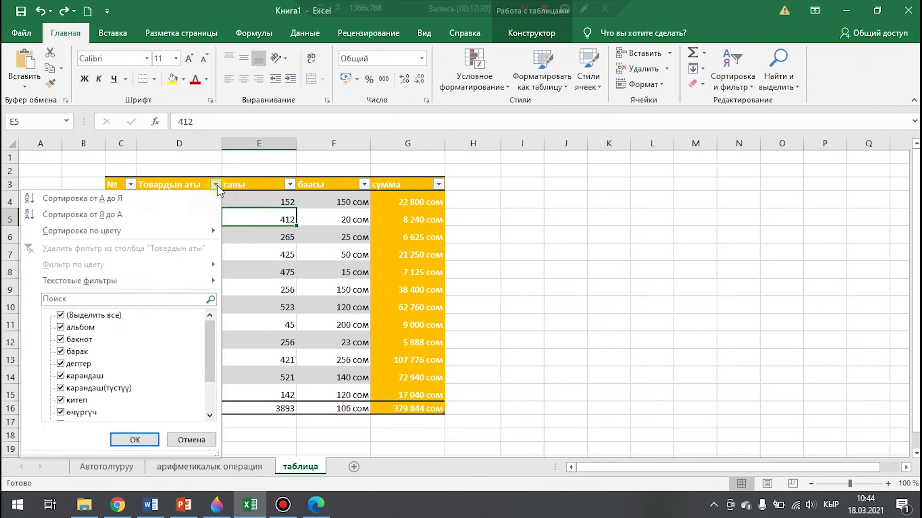
{"action": "left_click", "coordinate": [122, 205]}
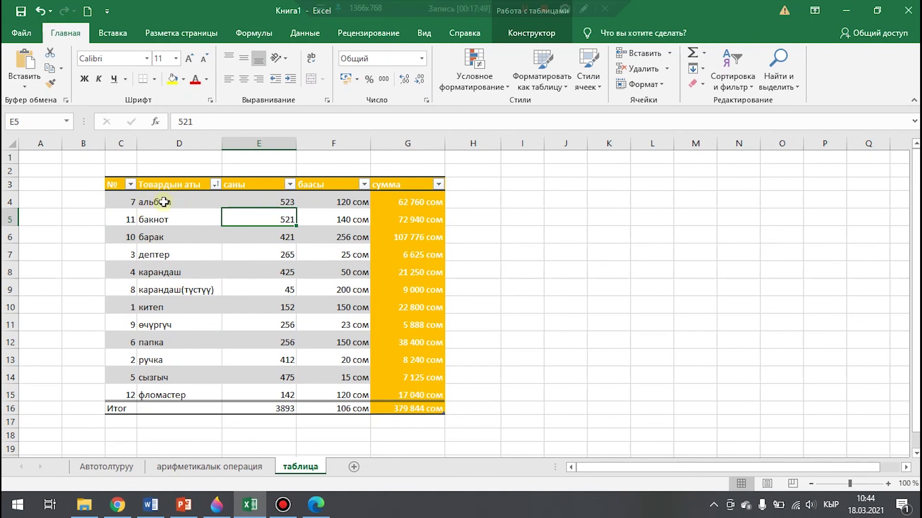
Step: Renumber the № column from 1 to 12 in C4:C15, starting with 1 in the альбом row
{"action": "left_click", "coordinate": [132, 202]}
{"action": "type", "text": "1"}
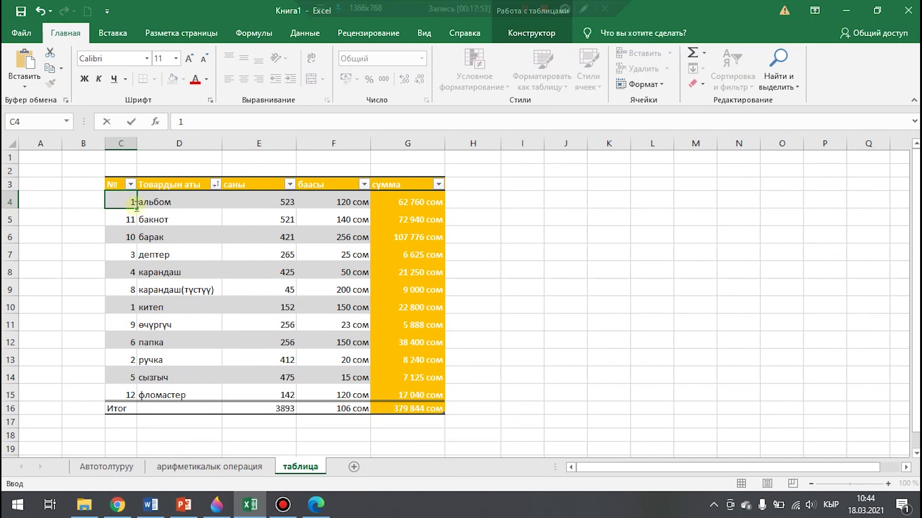
{"action": "left_click_drag", "start_coordinate": [137, 210], "coordinate": [132, 395]}
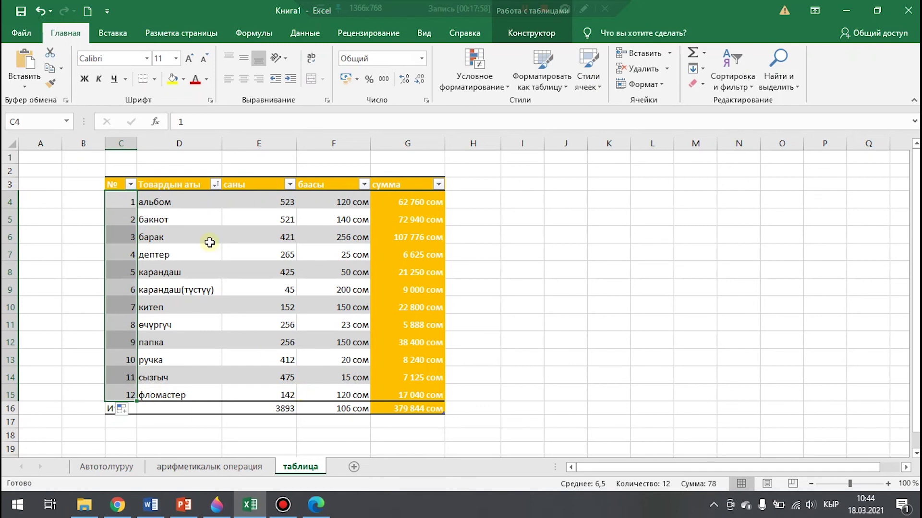
Step: Check the name, саны, баасы and сумма cells of the альбом row
{"action": "left_click", "coordinate": [219, 203]}
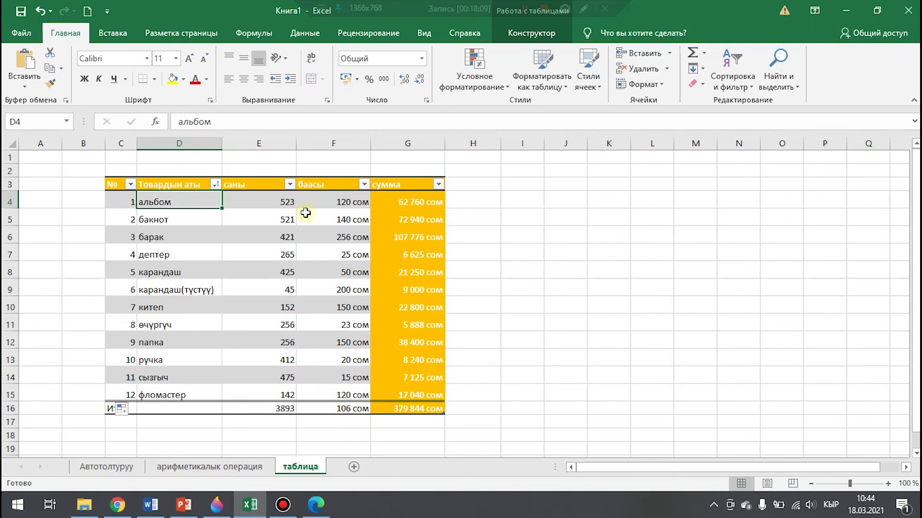
{"action": "left_click", "coordinate": [272, 201]}
{"action": "left_click", "coordinate": [336, 201]}
{"action": "left_click", "coordinate": [429, 203]}
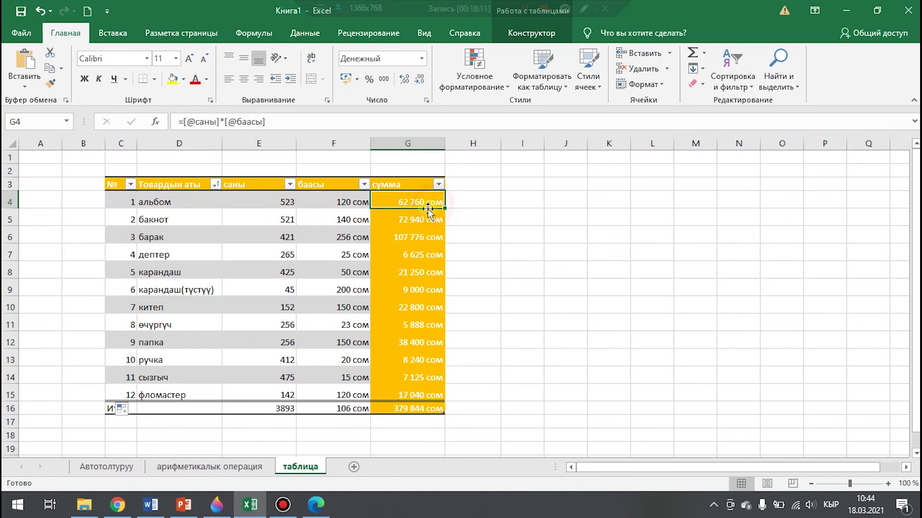
{"action": "left_click", "coordinate": [314, 197]}
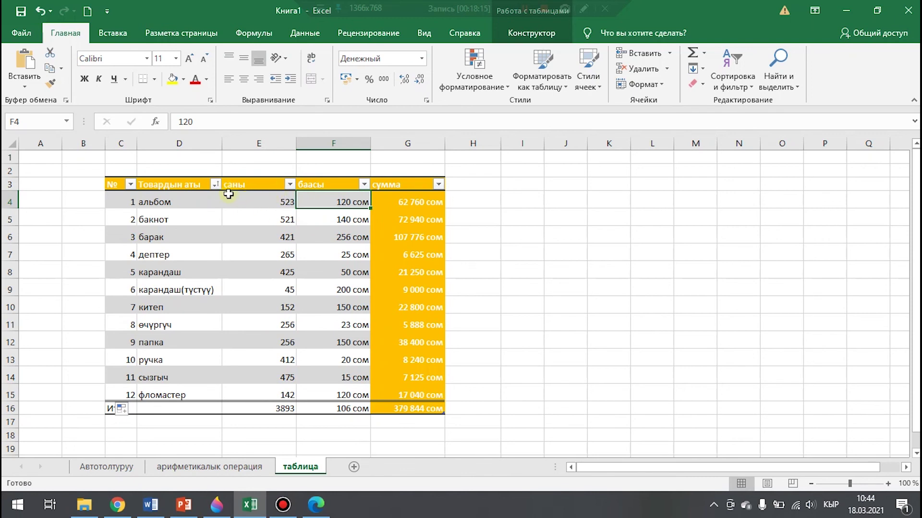
Step: View the sort-by-colour options of the Товардын аты column and close them without sorting
{"action": "left_click", "coordinate": [215, 184]}
{"action": "mouse_move", "coordinate": [157, 234]}
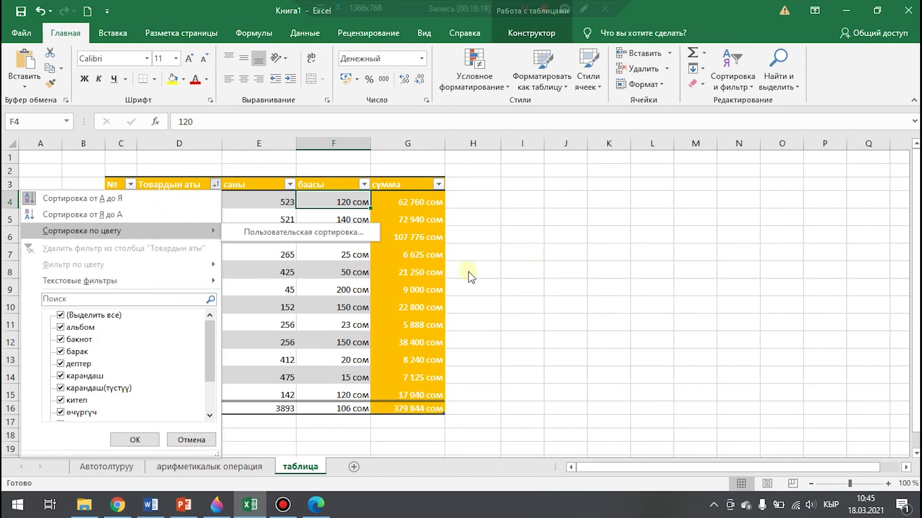
{"action": "left_click", "coordinate": [538, 271]}
Step: Fill the бакнот cell with yellow and sort the Товардын аты column by the yellow cell colour
{"action": "left_click", "coordinate": [174, 217]}
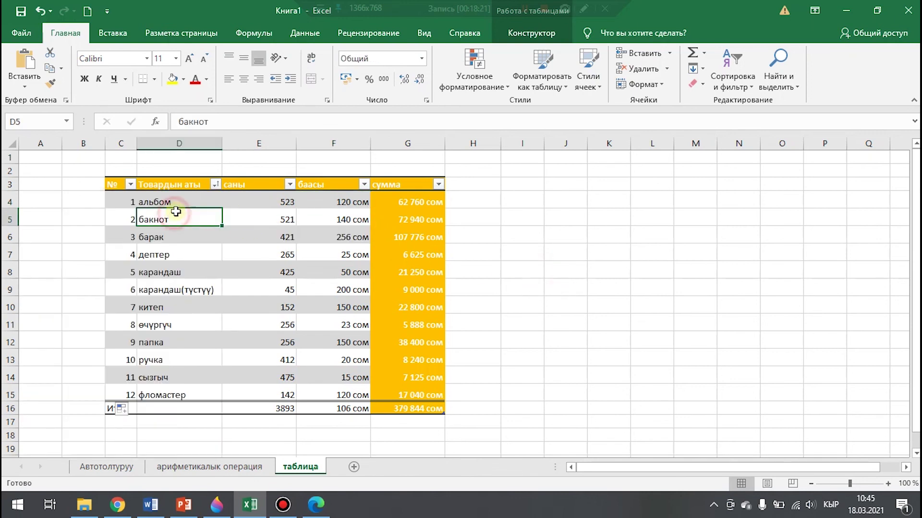
{"action": "left_click", "coordinate": [173, 82]}
{"action": "left_click", "coordinate": [215, 184]}
{"action": "left_click", "coordinate": [147, 231]}
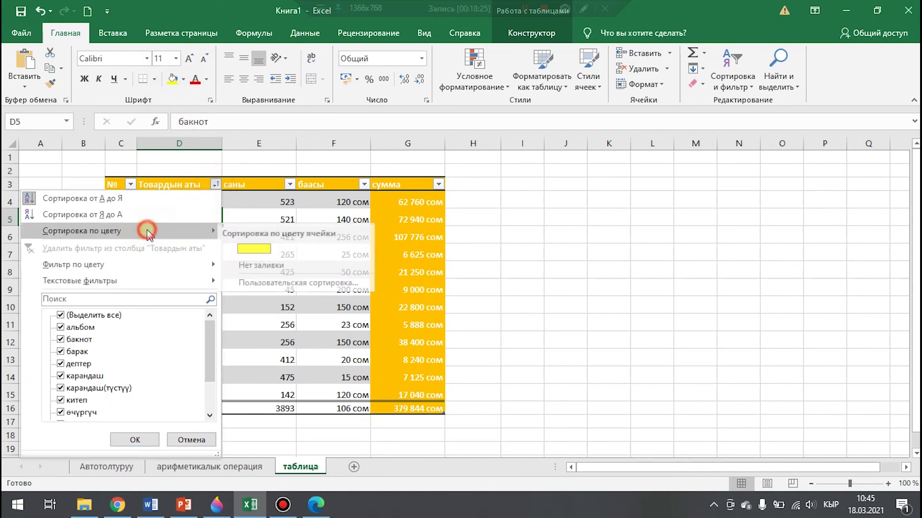
{"action": "left_click", "coordinate": [261, 252]}
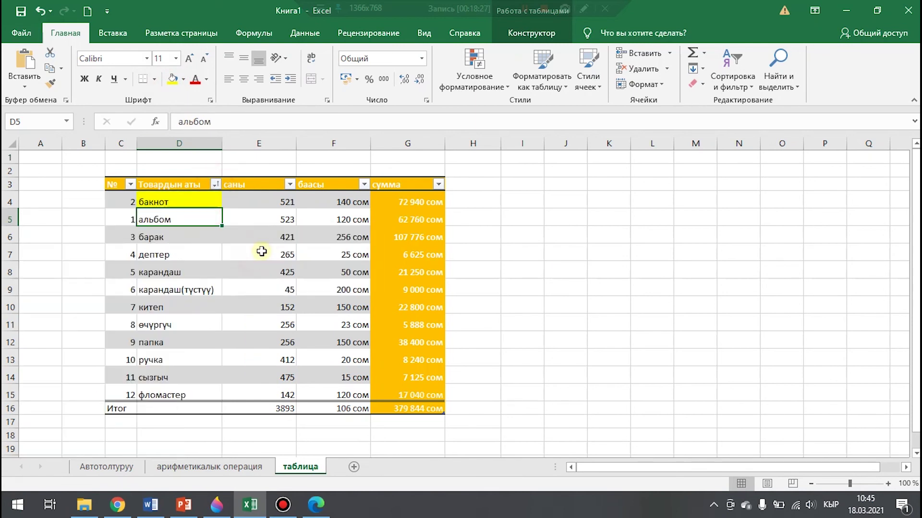
{"action": "left_click", "coordinate": [517, 253]}
{"action": "left_click", "coordinate": [202, 201]}
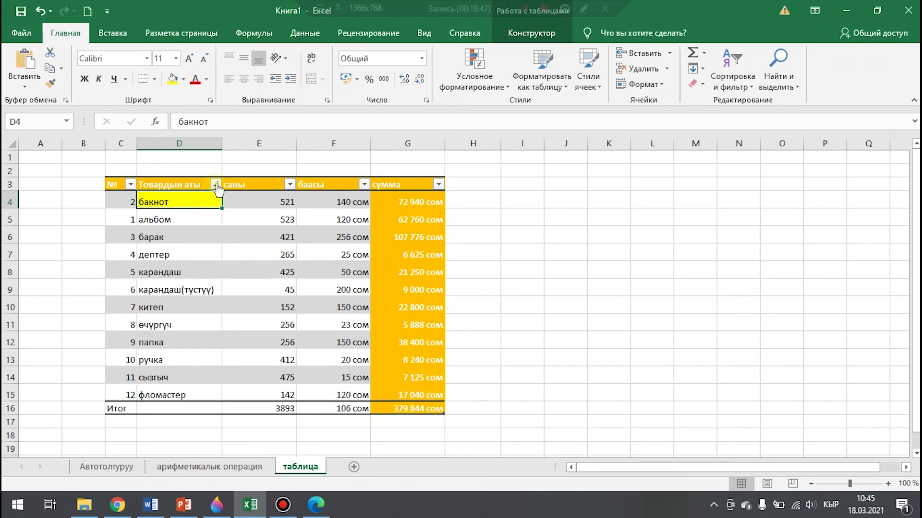
Step: Fill the саны cell of the барак row with the standard light green
{"action": "left_click", "coordinate": [254, 236]}
{"action": "left_click", "coordinate": [183, 80]}
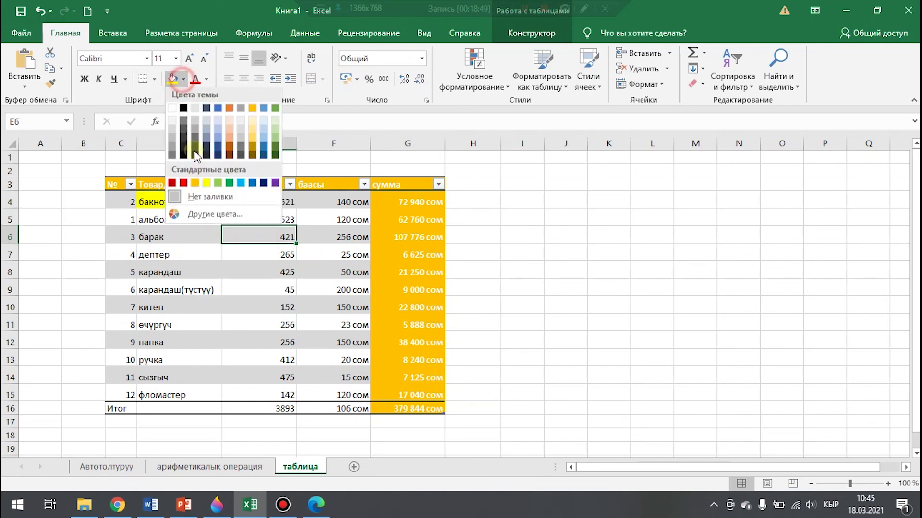
{"action": "key", "text": "Escape"}
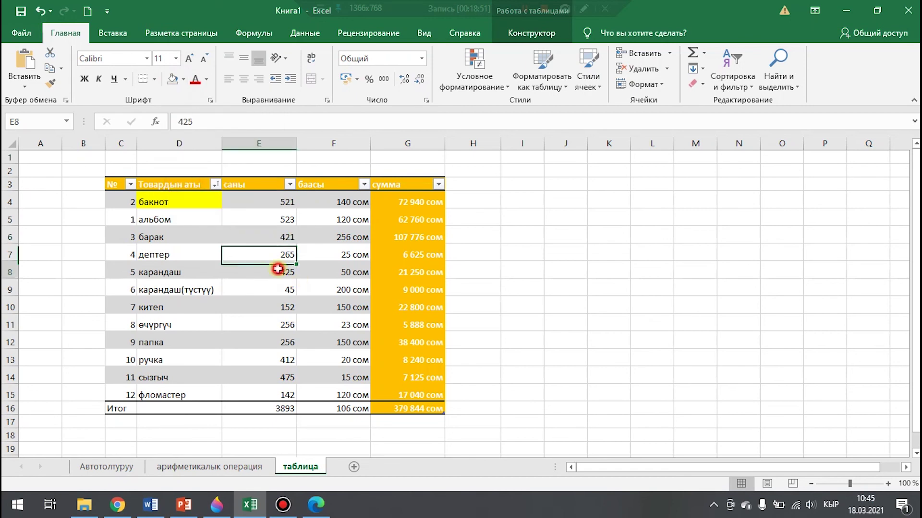
{"action": "left_click", "coordinate": [183, 80]}
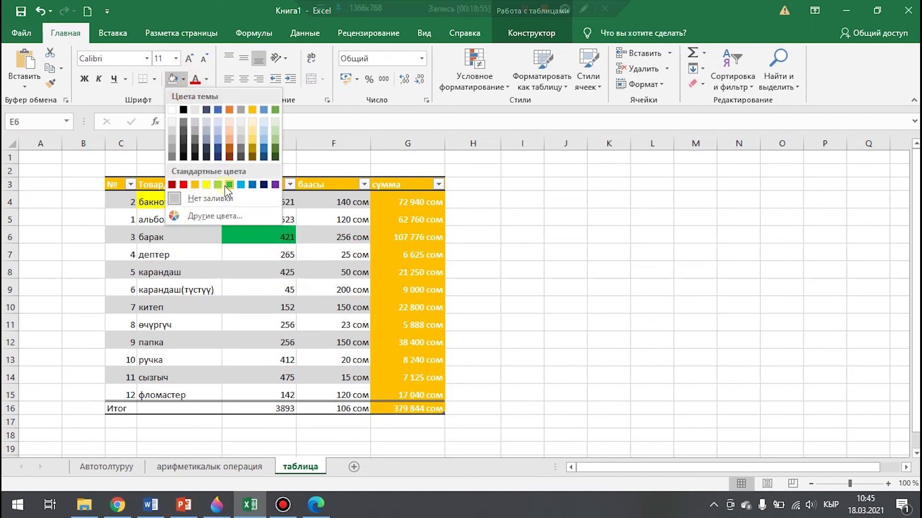
{"action": "left_click", "coordinate": [218, 185]}
Step: Give the саны cell of the карандаш row a red font and a light blue fill
{"action": "left_click", "coordinate": [271, 272]}
{"action": "left_click", "coordinate": [195, 79]}
{"action": "left_click", "coordinate": [183, 80]}
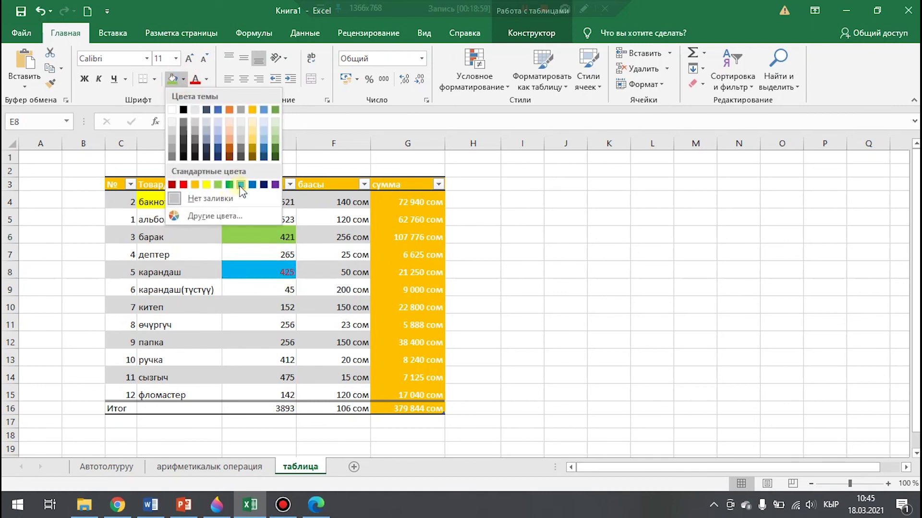
{"action": "left_click", "coordinate": [242, 166]}
Step: Colour the саны value of the китеп row red and that of the ручка row dark blue
{"action": "left_click", "coordinate": [265, 303]}
{"action": "left_click", "coordinate": [195, 79]}
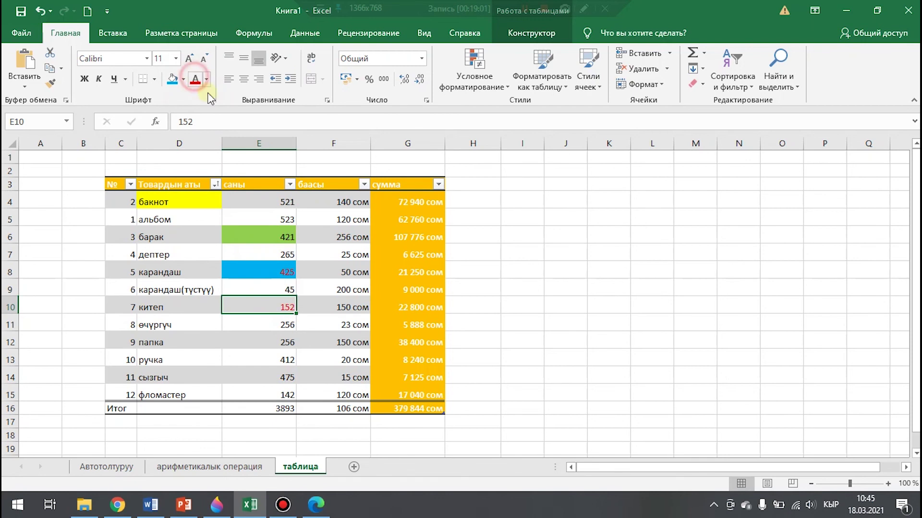
{"action": "left_click", "coordinate": [267, 359]}
{"action": "left_click", "coordinate": [207, 79]}
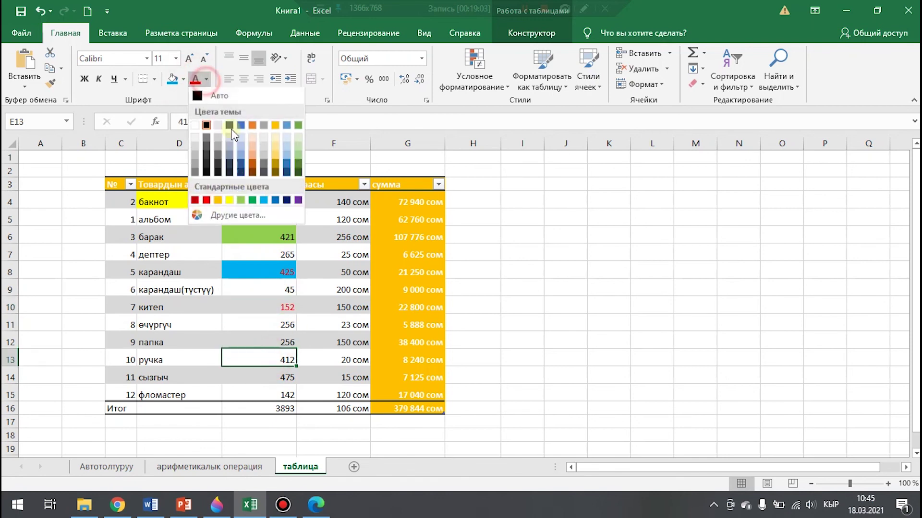
{"action": "left_click", "coordinate": [240, 171]}
{"action": "left_click", "coordinate": [322, 338]}
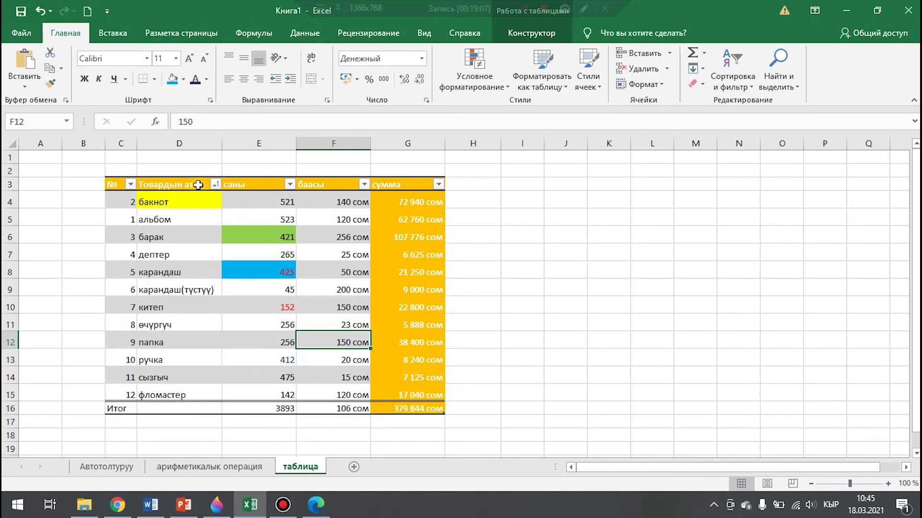
Step: Filter the Товардын аты column by yellow cell colour and clear the filter again
{"action": "left_click", "coordinate": [215, 185]}
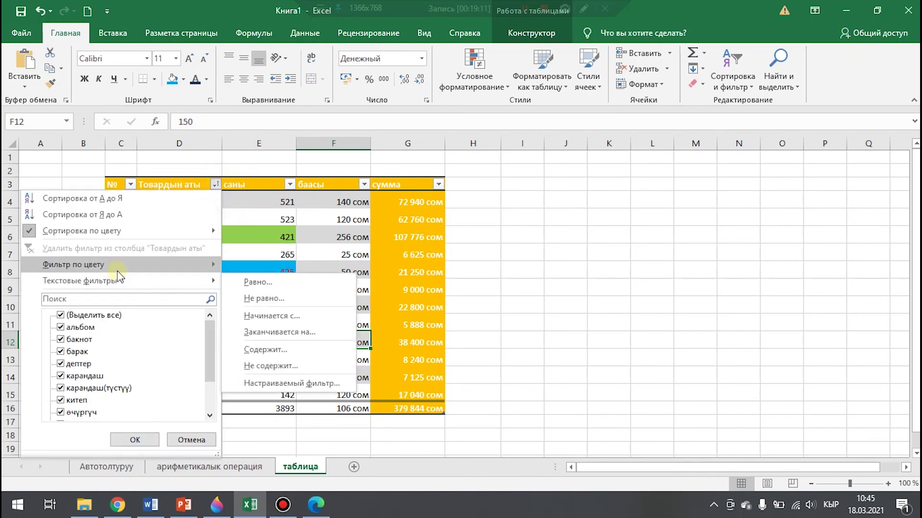
{"action": "mouse_move", "coordinate": [119, 274]}
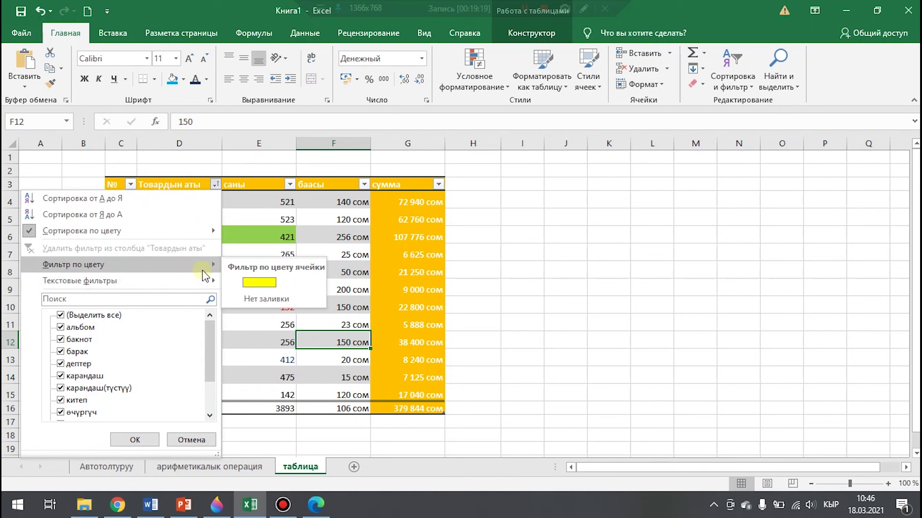
{"action": "left_click", "coordinate": [260, 283]}
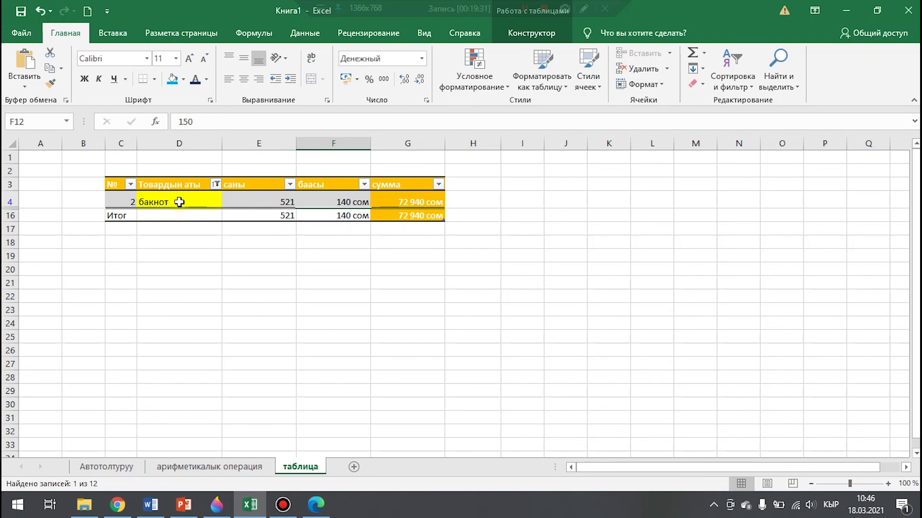
{"action": "left_click", "coordinate": [216, 185]}
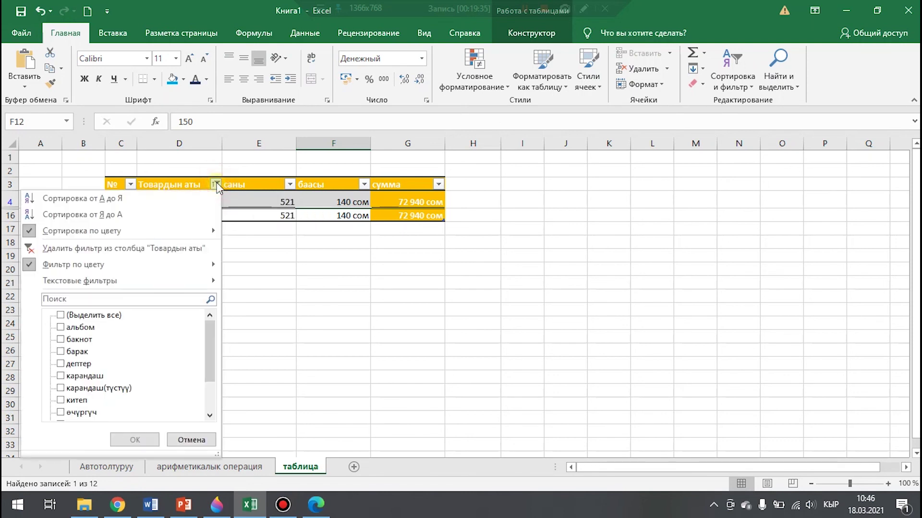
{"action": "left_click", "coordinate": [125, 248]}
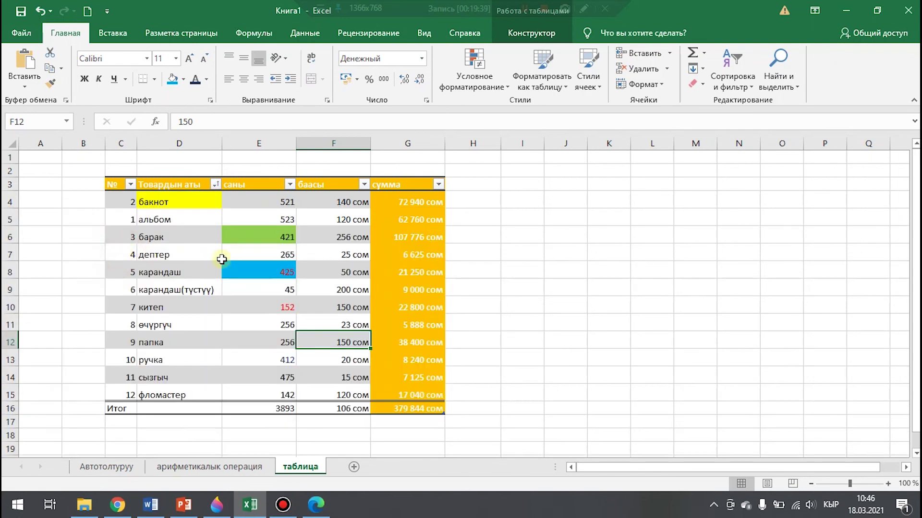
Step: Filter out барак, бакнот, карандаш(түстүү) and китеп from the Товардын аты column and clear the filter again
{"action": "left_click", "coordinate": [215, 185]}
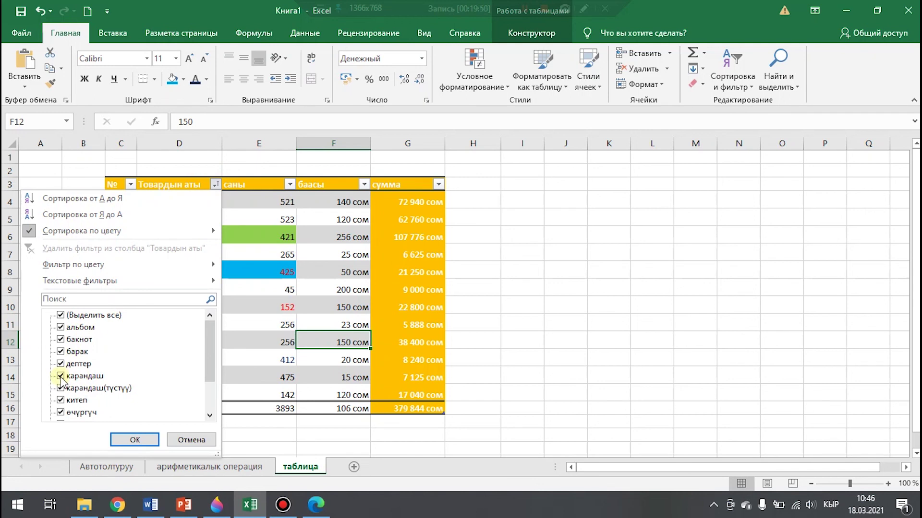
{"action": "left_click", "coordinate": [61, 351]}
{"action": "left_click", "coordinate": [61, 339]}
{"action": "left_click", "coordinate": [61, 388]}
{"action": "left_click", "coordinate": [60, 400]}
{"action": "left_click", "coordinate": [135, 439]}
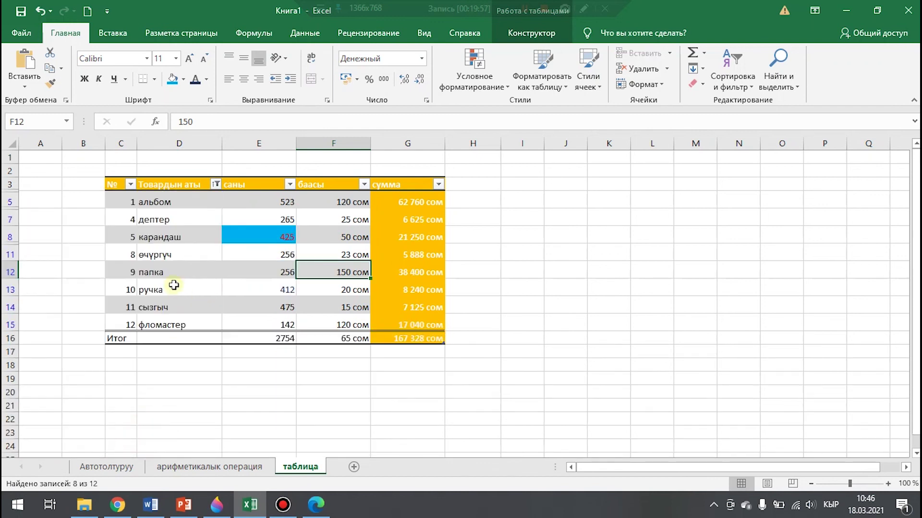
{"action": "left_click", "coordinate": [217, 185]}
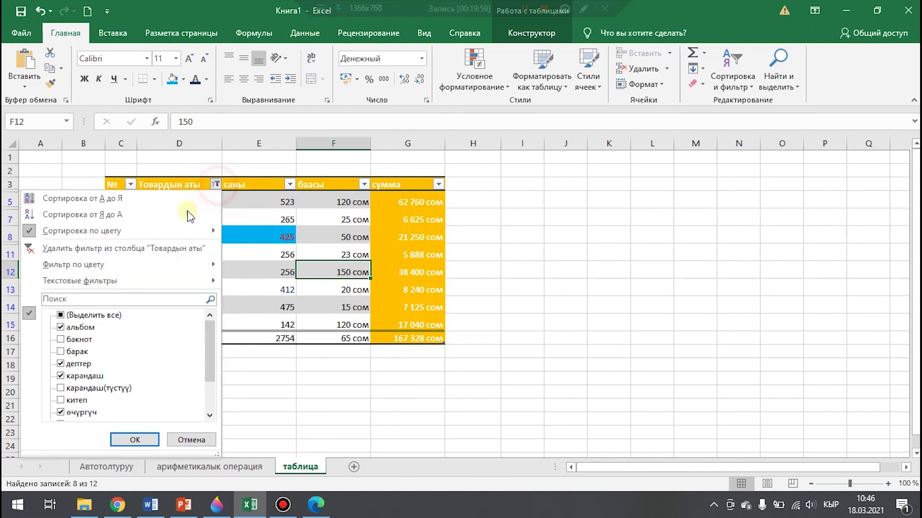
{"action": "left_click", "coordinate": [149, 248]}
Step: Filter the Товардын аты column for names beginning with к and remove that text filter
{"action": "left_click", "coordinate": [215, 184]}
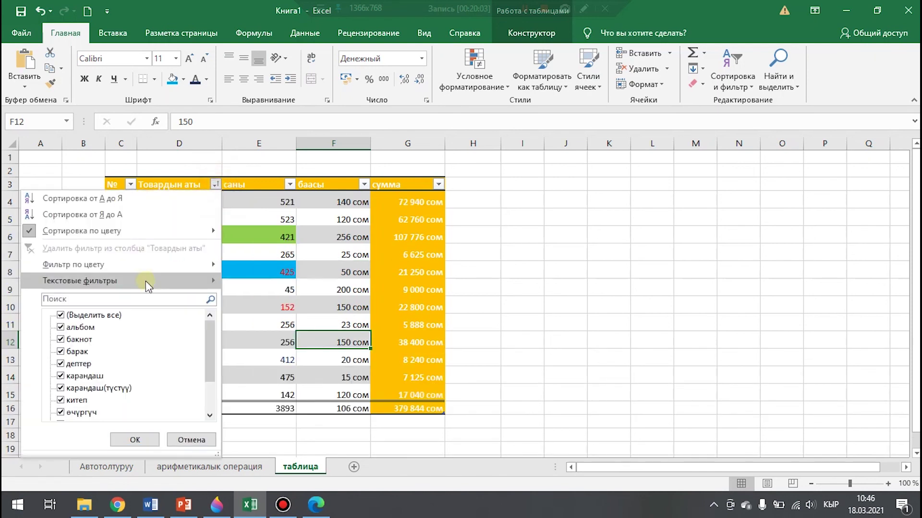
{"action": "mouse_move", "coordinate": [145, 281]}
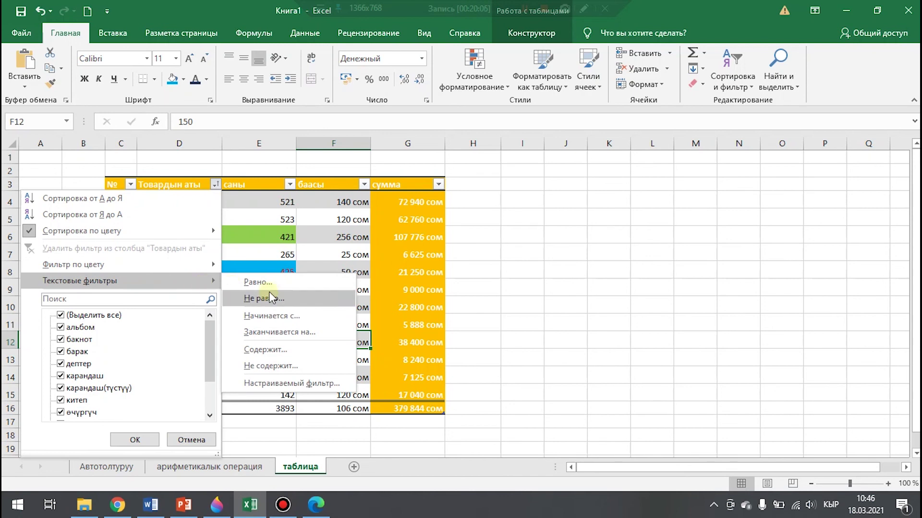
{"action": "left_click", "coordinate": [298, 316]}
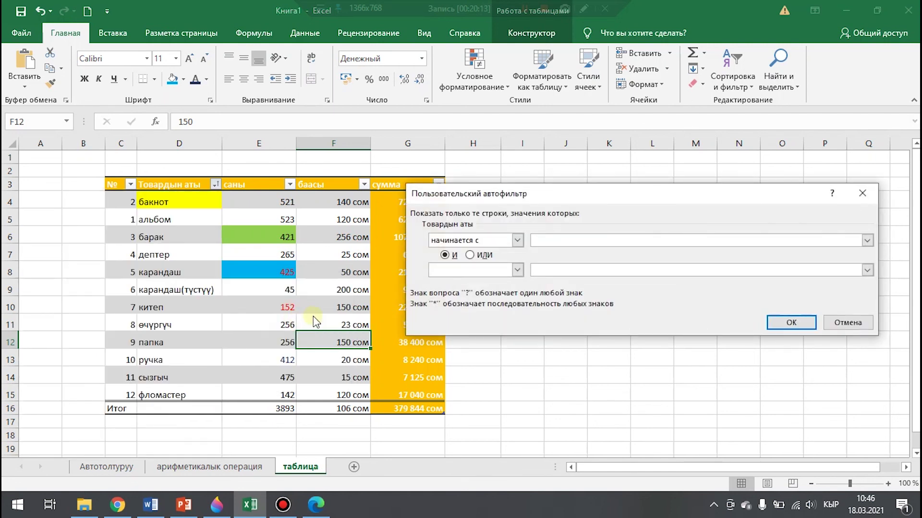
{"action": "type", "text": "к"}
{"action": "left_click", "coordinate": [809, 324]}
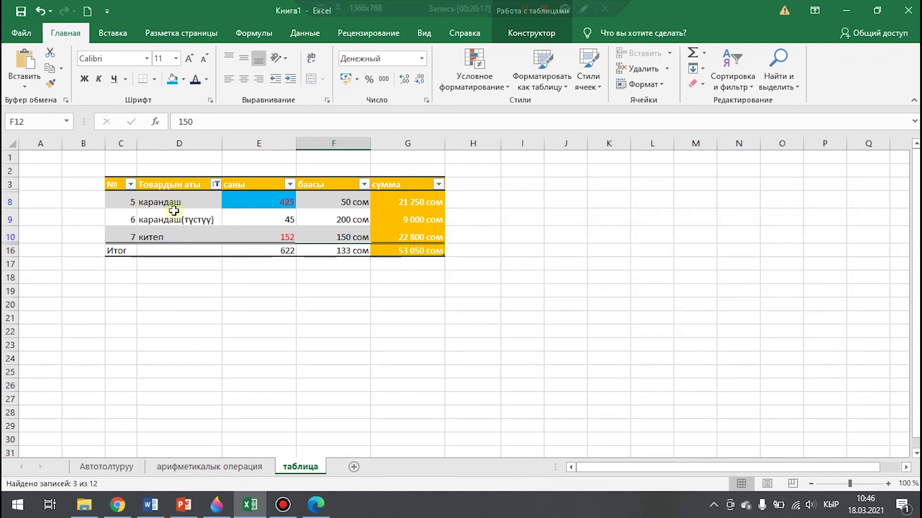
{"action": "left_click", "coordinate": [215, 184]}
{"action": "left_click", "coordinate": [129, 250]}
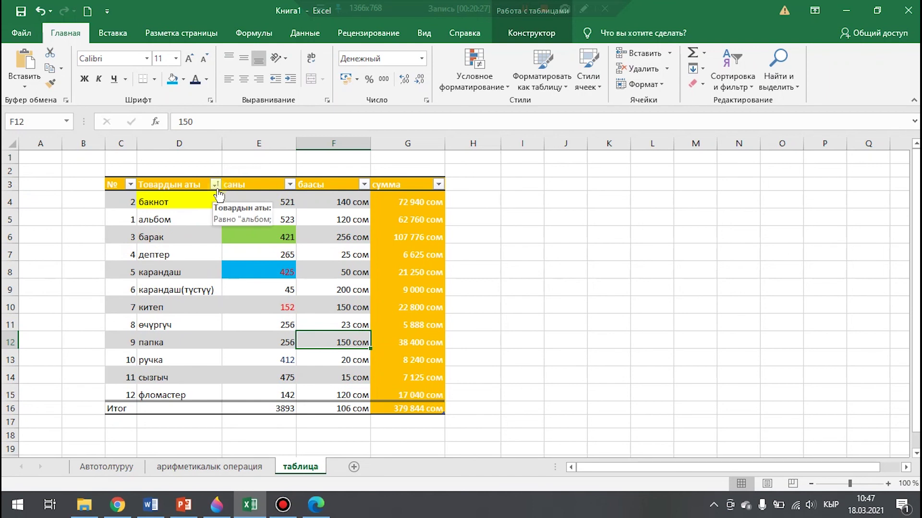
Step: Filter the саны column by red font colour and remove that colour filter
{"action": "left_click", "coordinate": [290, 184]}
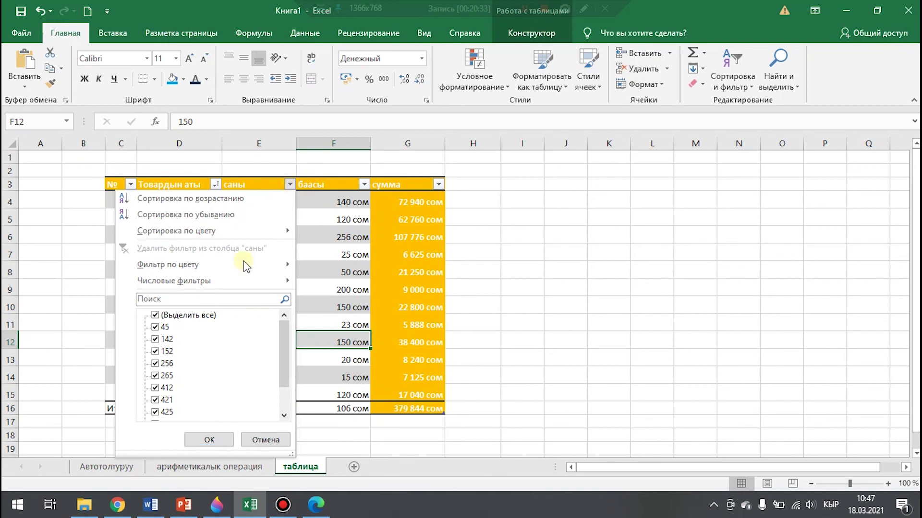
{"action": "mouse_move", "coordinate": [243, 263]}
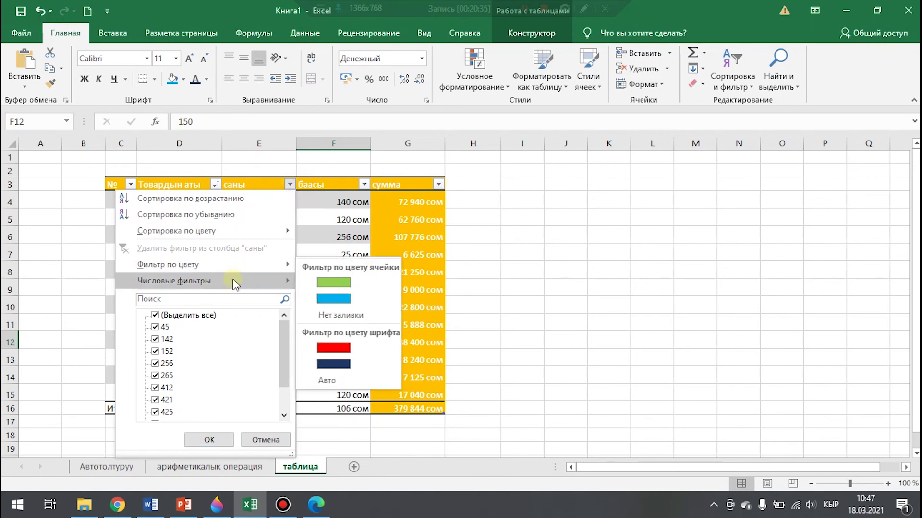
{"action": "mouse_move", "coordinate": [235, 283]}
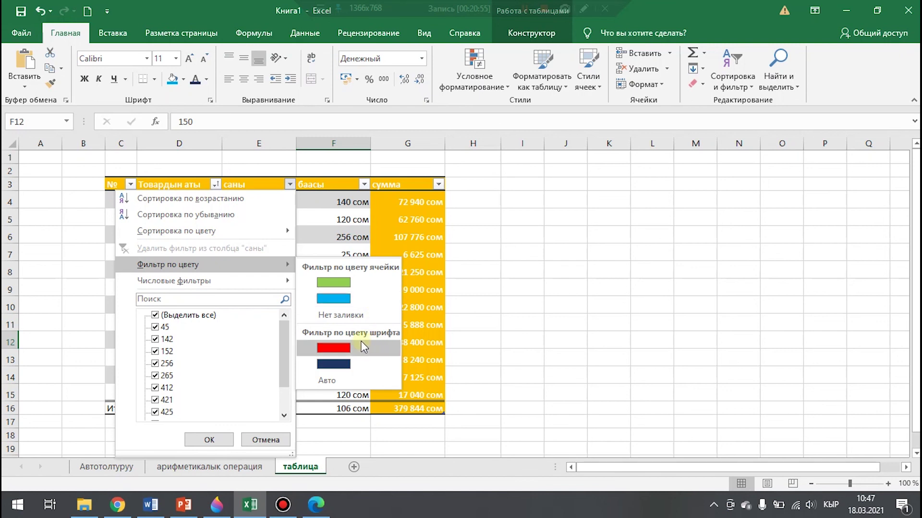
{"action": "left_click", "coordinate": [333, 348]}
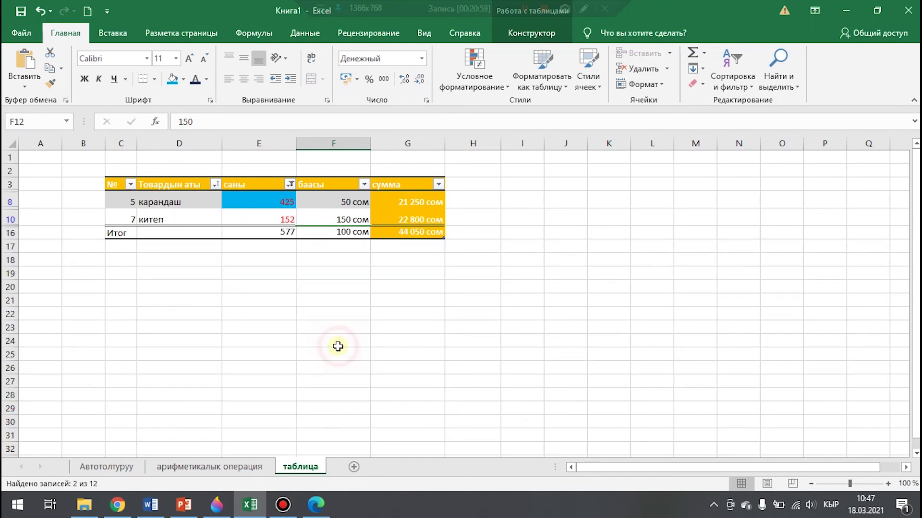
{"action": "left_click", "coordinate": [290, 185]}
{"action": "left_click", "coordinate": [253, 249]}
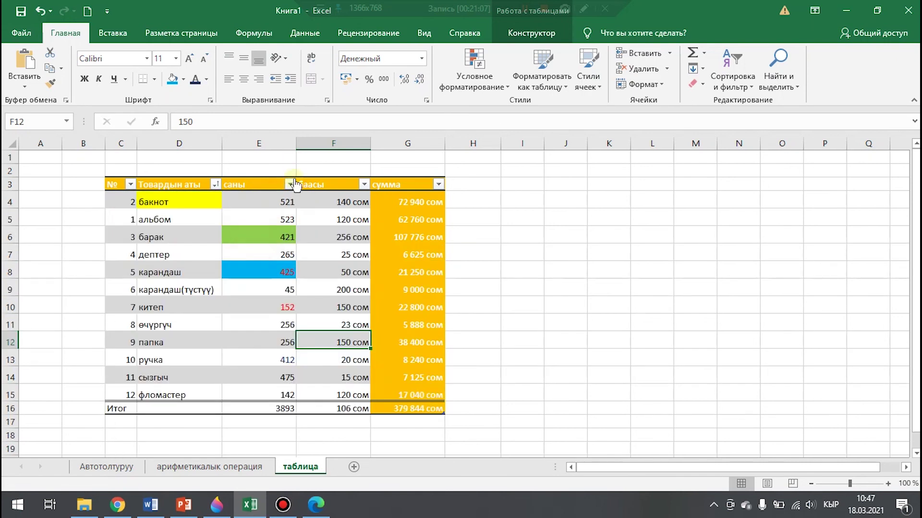
Step: Filter the саны column for above-average values and remove that number filter
{"action": "left_click", "coordinate": [290, 184]}
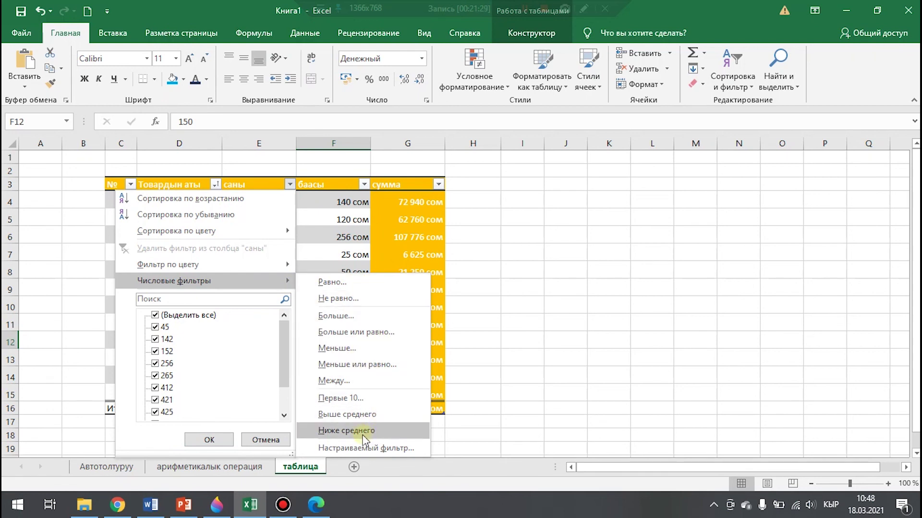
{"action": "left_click", "coordinate": [357, 415]}
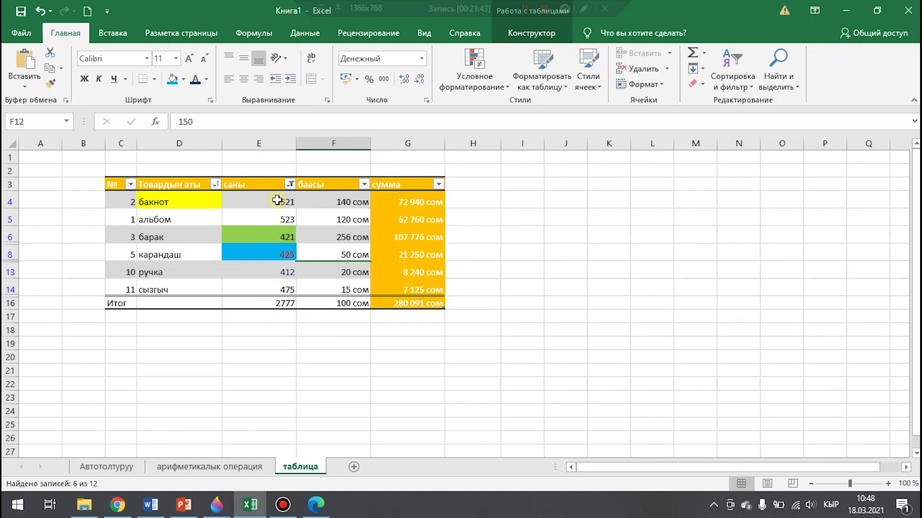
{"action": "left_click", "coordinate": [290, 184]}
{"action": "left_click", "coordinate": [246, 242]}
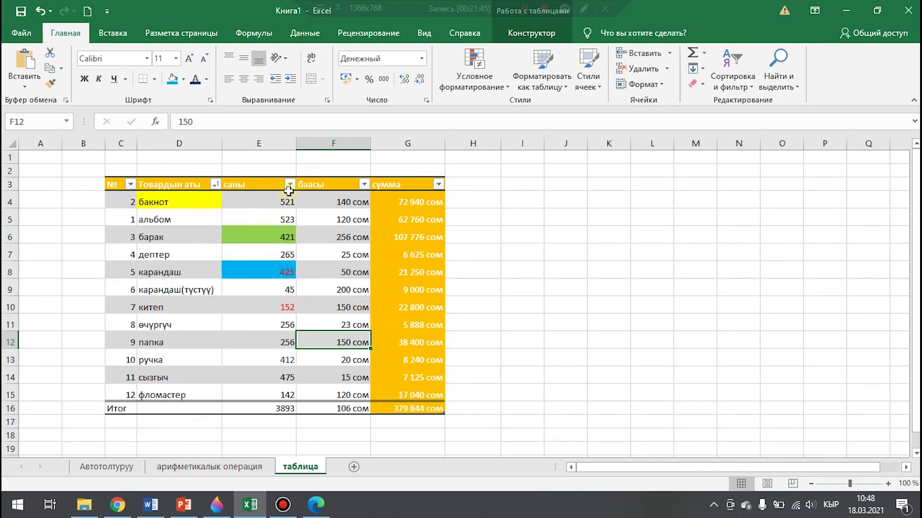
Step: Filter the саны column for below-average values and remove that number filter
{"action": "left_click", "coordinate": [290, 184]}
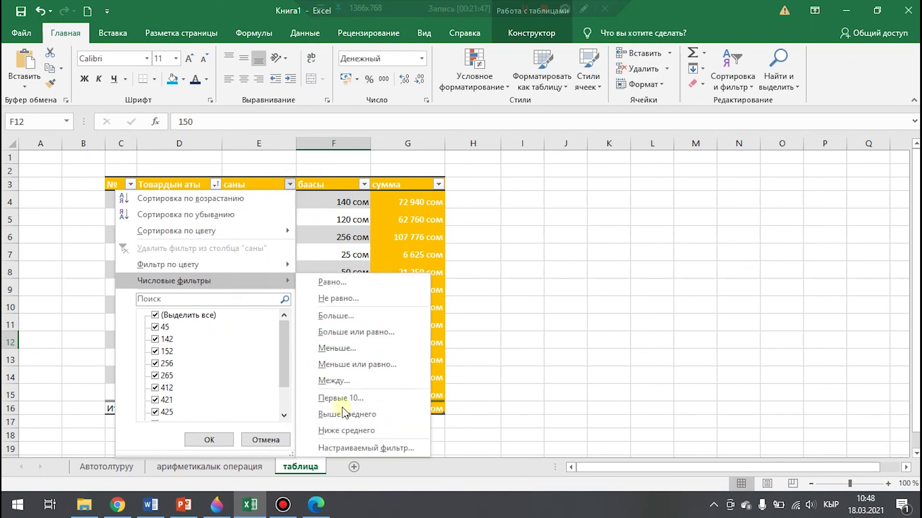
{"action": "left_click", "coordinate": [340, 430]}
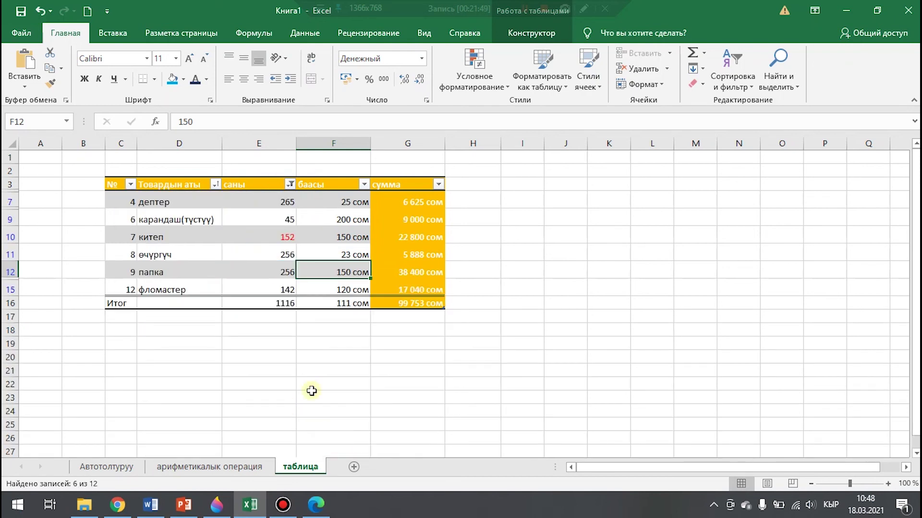
{"action": "left_click", "coordinate": [290, 186]}
{"action": "left_click", "coordinate": [233, 242]}
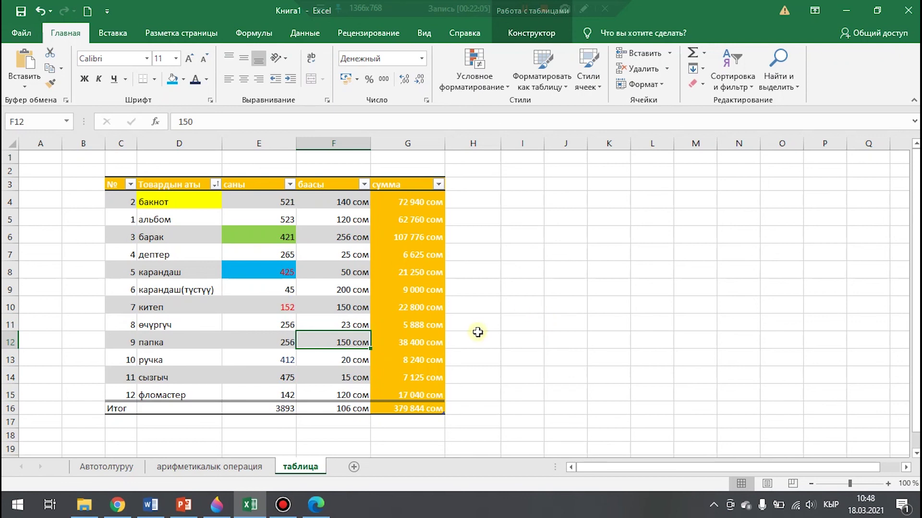
{"action": "left_click", "coordinate": [272, 205]}
{"action": "left_click", "coordinate": [290, 185]}
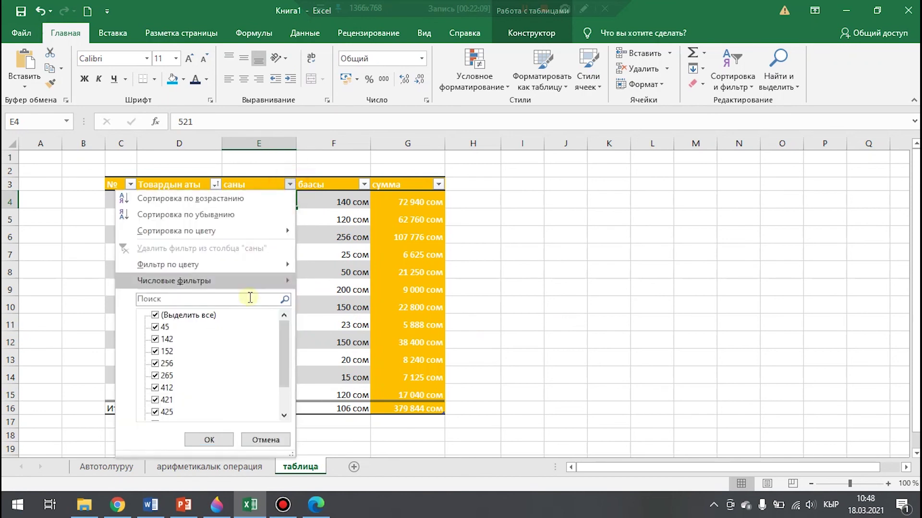
{"action": "left_click", "coordinate": [366, 186]}
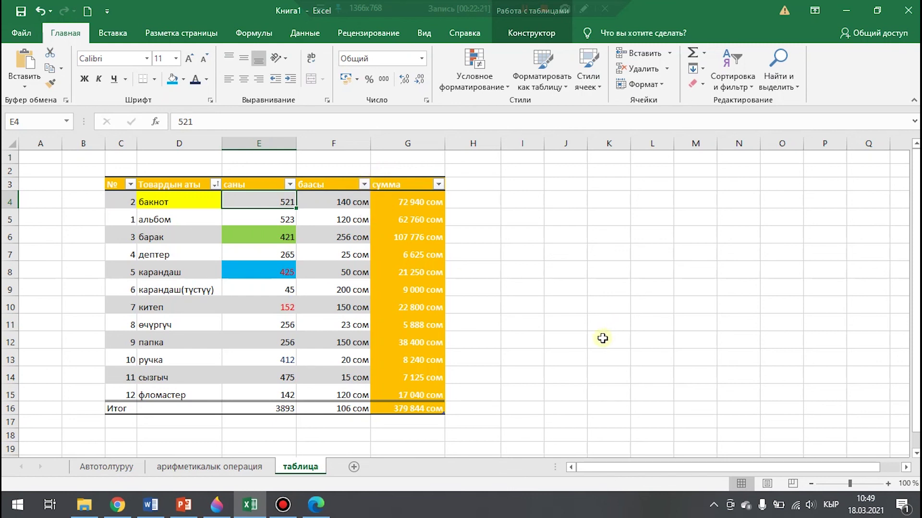
{"action": "left_click", "coordinate": [537, 302]}
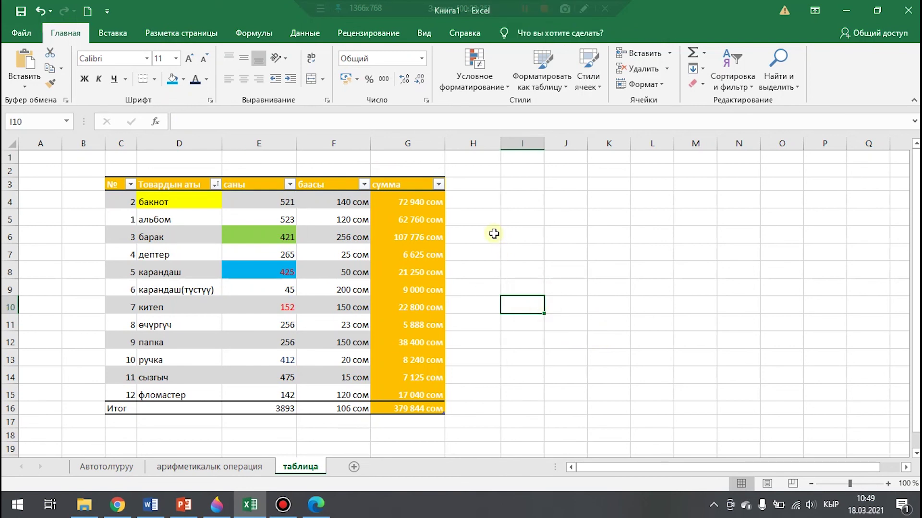